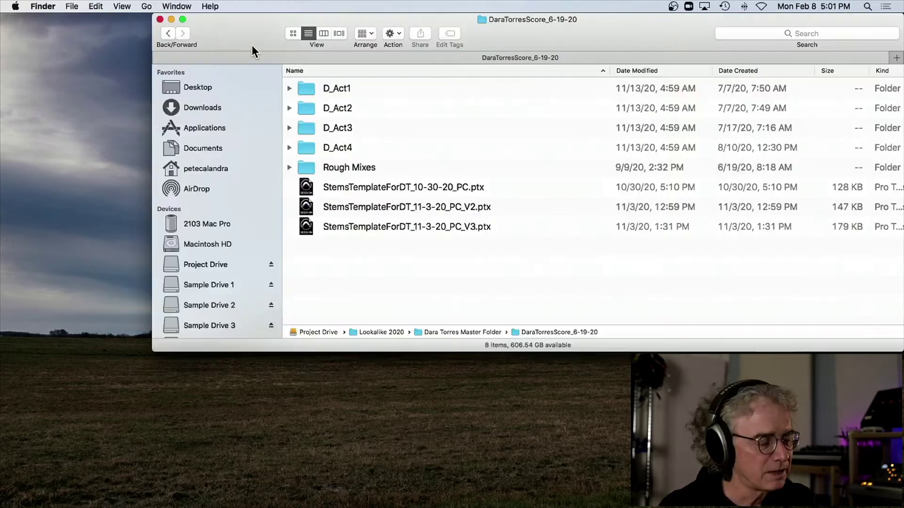
Close the open Finder window and create a desktop folder named RSF Projects.
key("super+w")
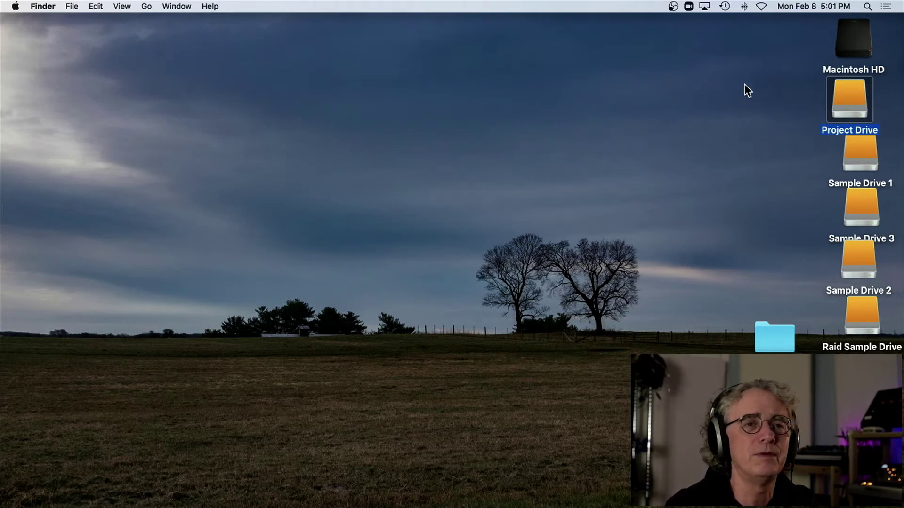
left_click_drag(858, 151, 858, 154)
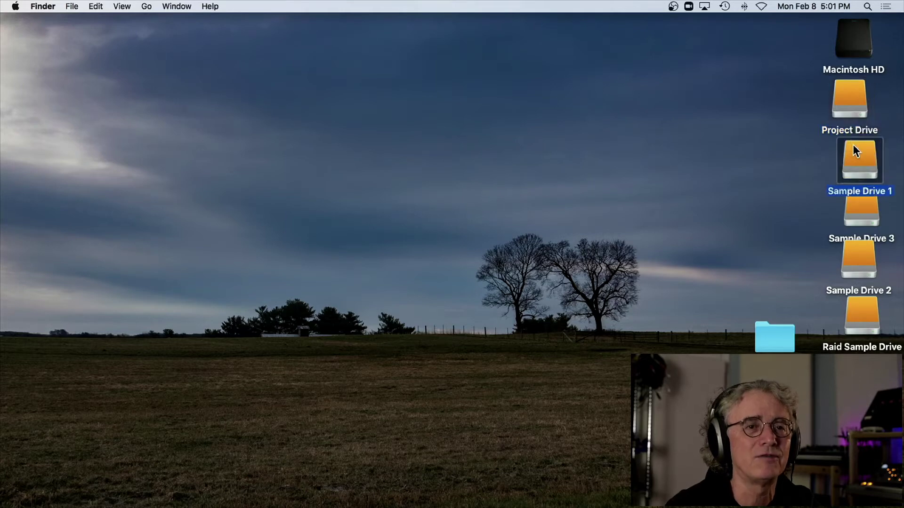
right_click(682, 49)
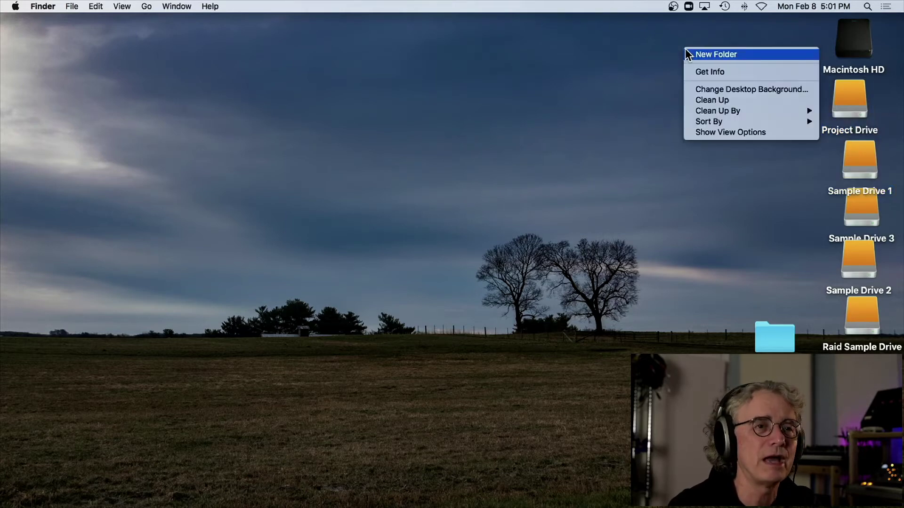
left_click(694, 54)
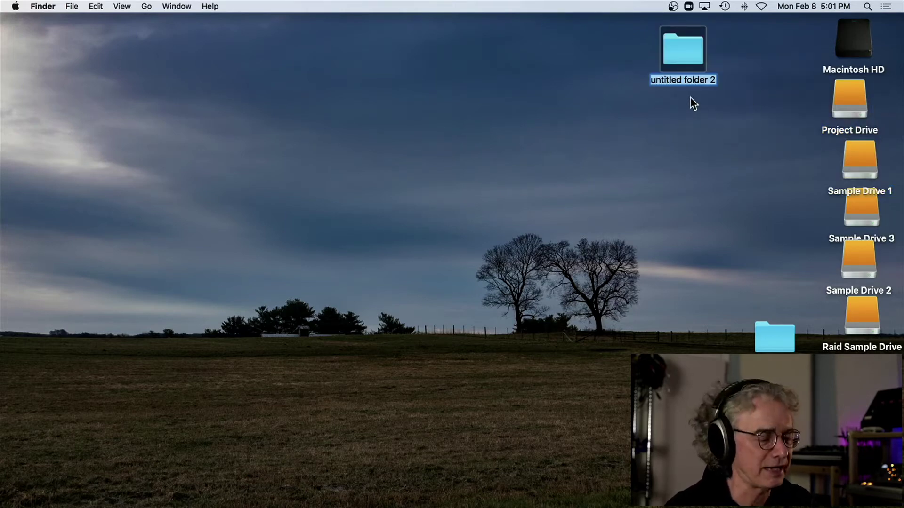
type("RS")
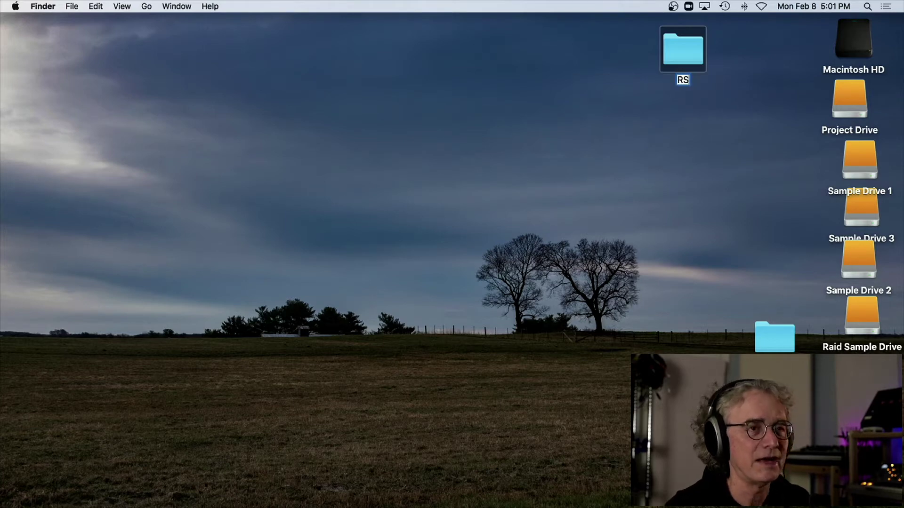
type("F Proj")
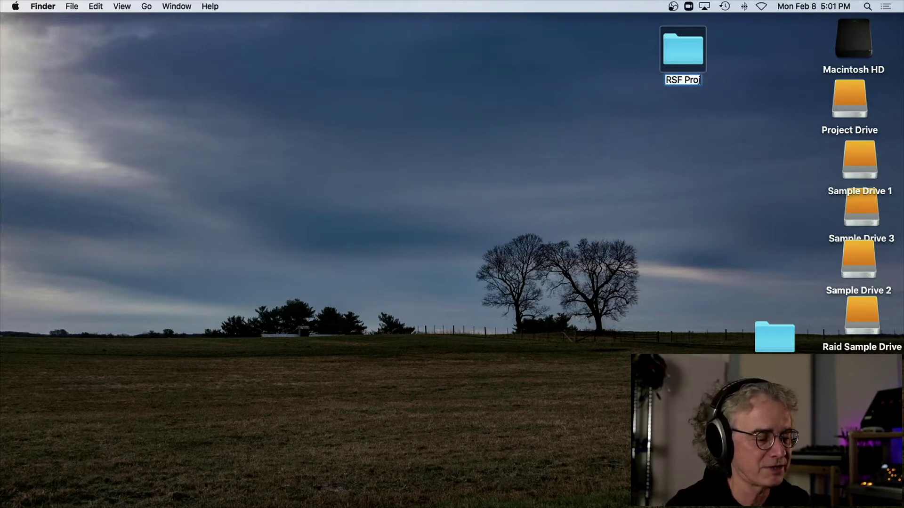
type("ects")
key("Return")
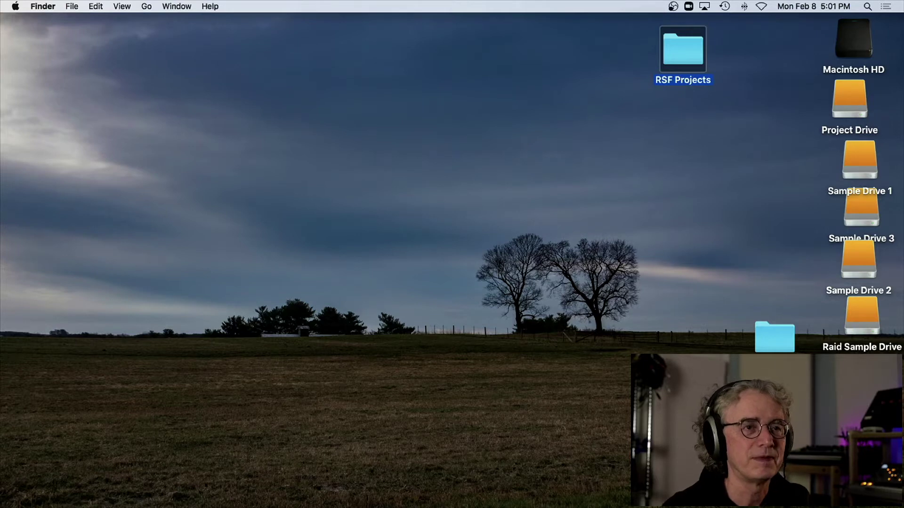
Move the RSF Projects folder next to the Macintosh HD icon on the desktop.
left_click_drag(697, 49, 772, 61)
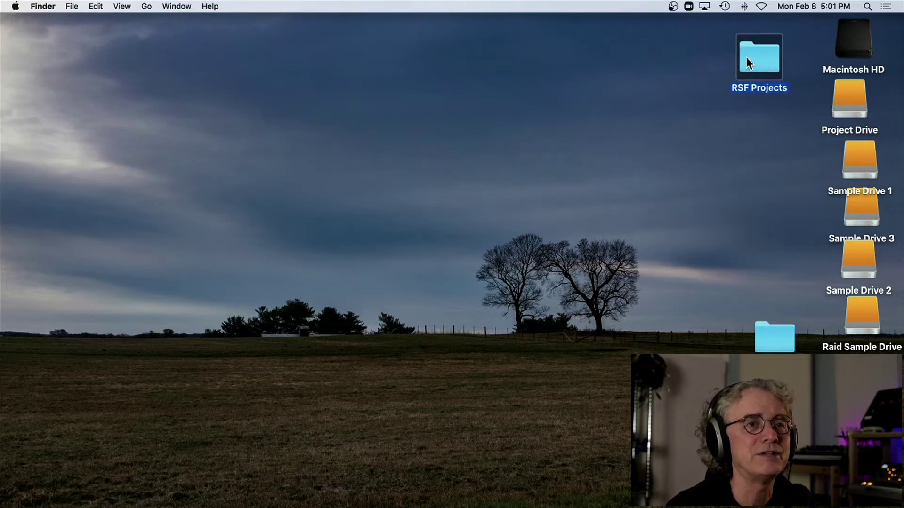
left_click(707, 41)
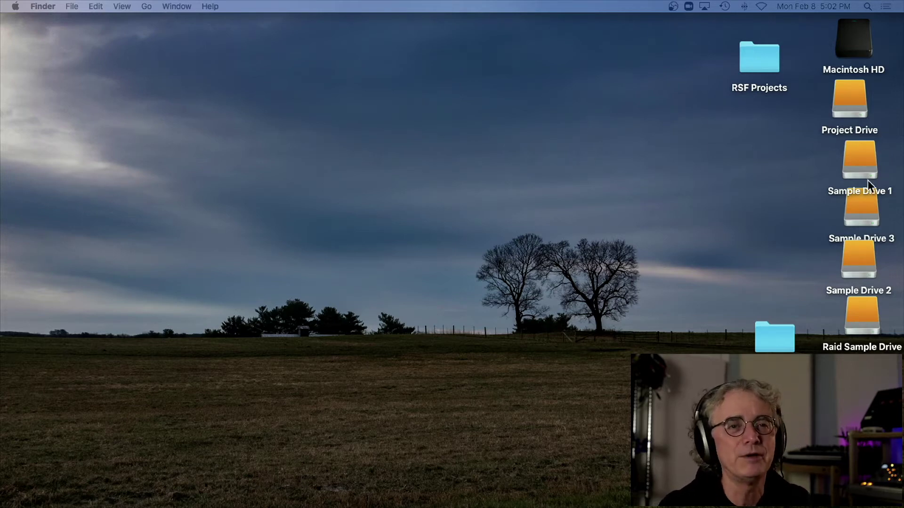
left_click(856, 113)
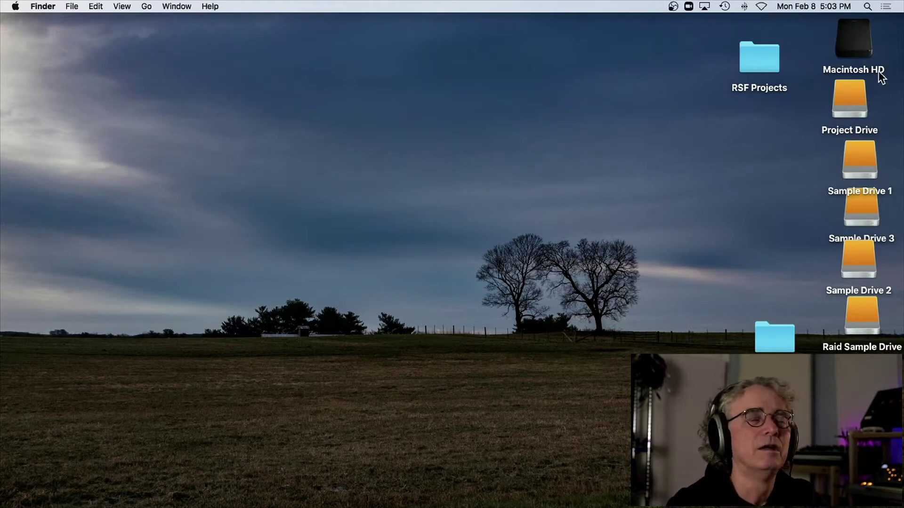
Locate Pro Tools.app in the Applications folder of Macintosh HD.
double_click(862, 44)
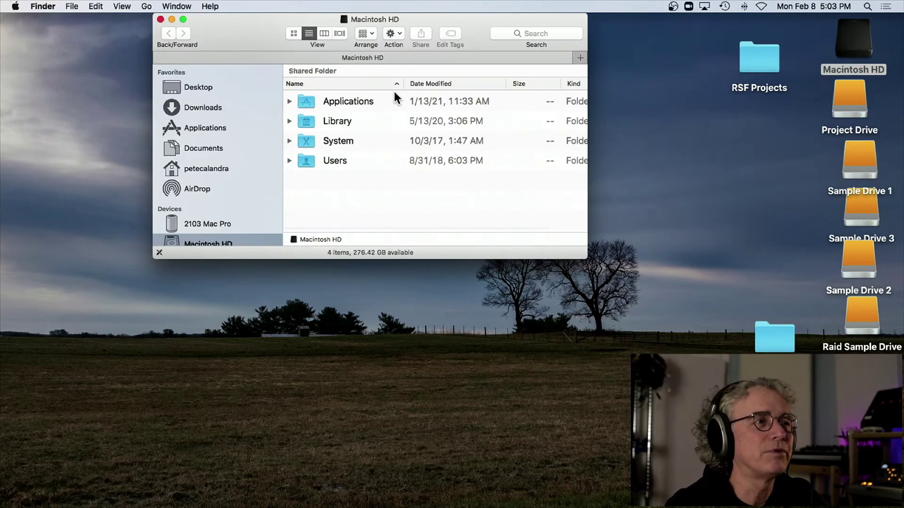
double_click(312, 103)
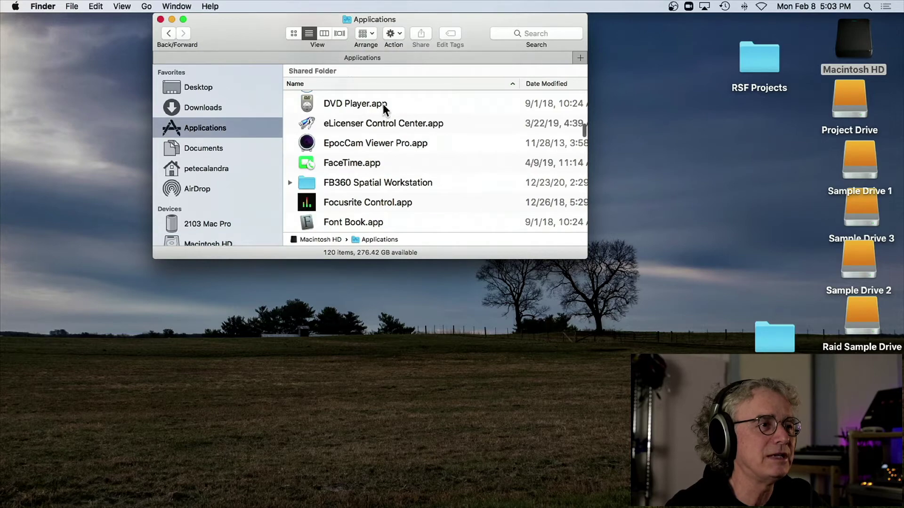
scroll(414, 153, "down", 12)
scroll(413, 154, "down", 15)
scroll(413, 154, "down", 7)
left_click(345, 150)
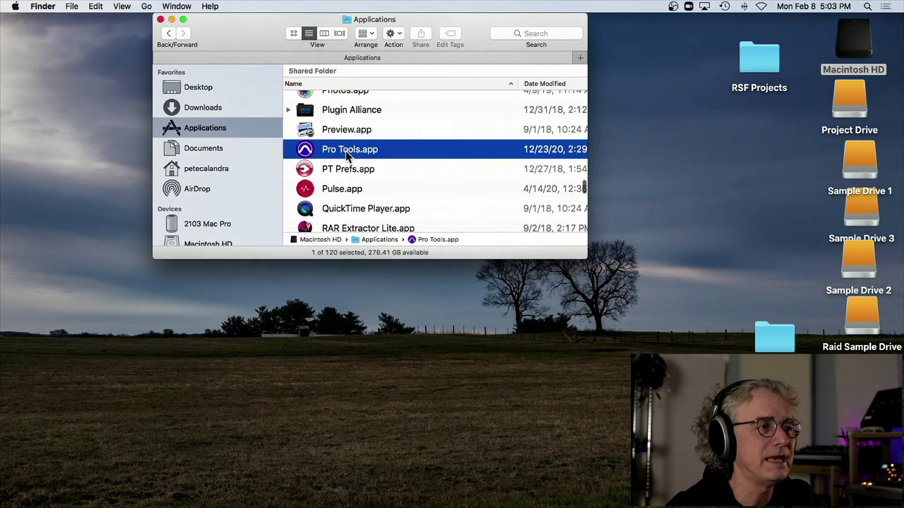
left_click_drag(345, 151, 323, 187)
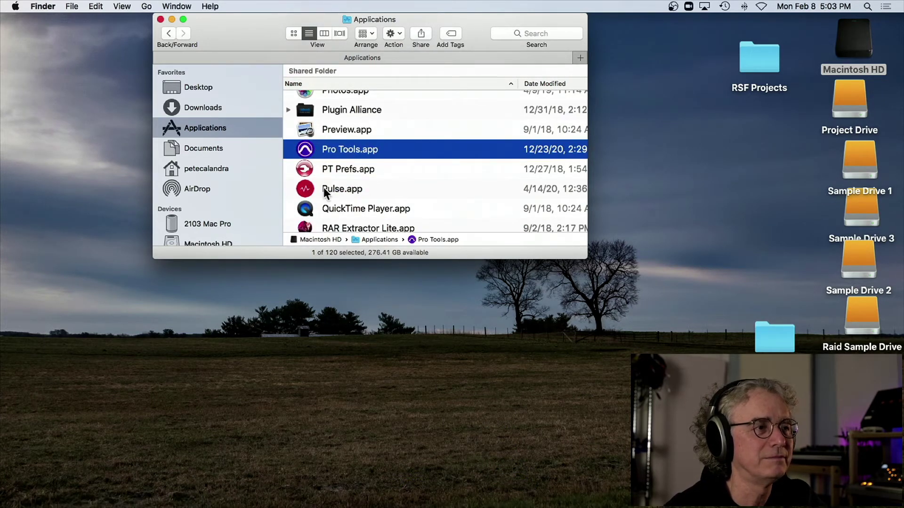
Close the Applications window and launch Pro Tools.
mouse_move(591, 506)
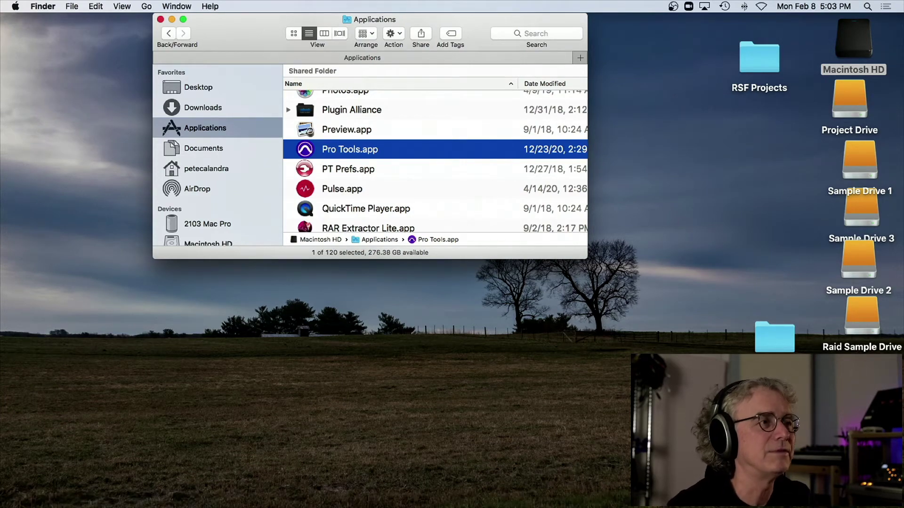
left_click(160, 21)
mouse_move(494, 506)
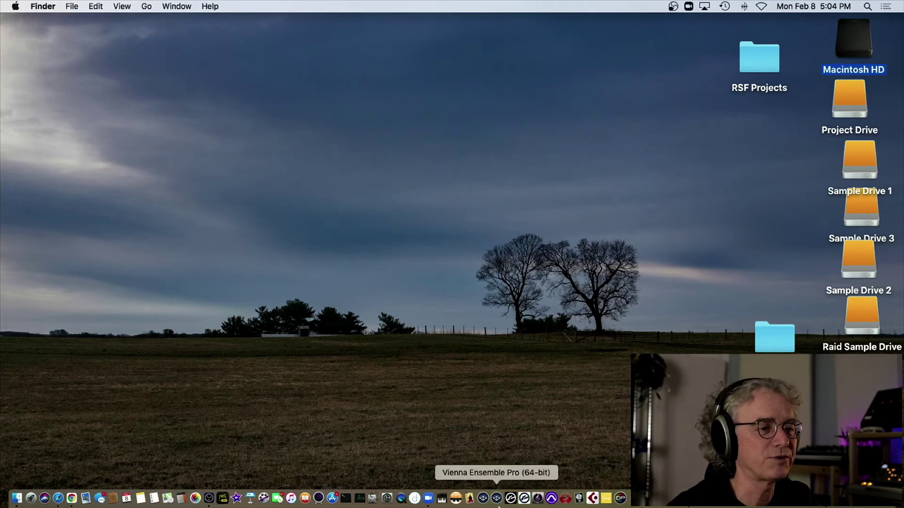
left_click(550, 500)
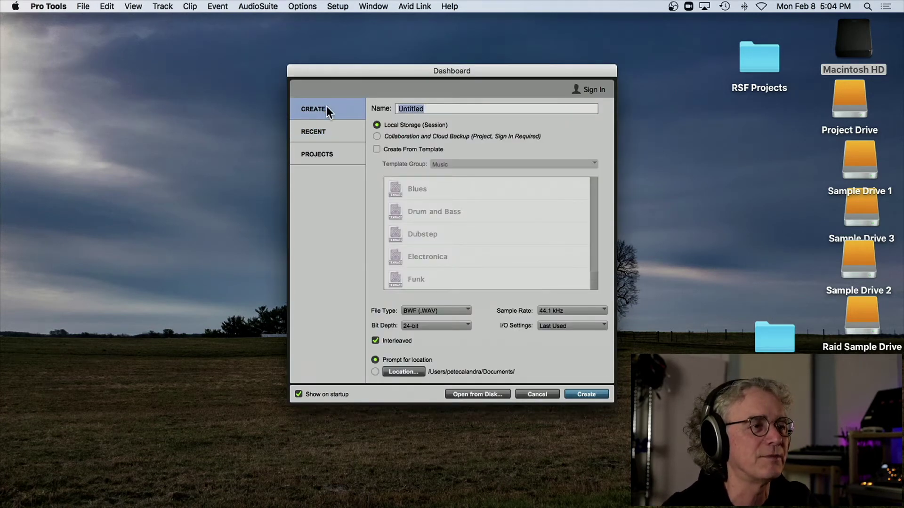
Reposition the Dashboard and set the new session to BWF (.WAV), 44.1 kHz and 24-bit, prompting for its location.
left_click_drag(409, 73, 308, 80)
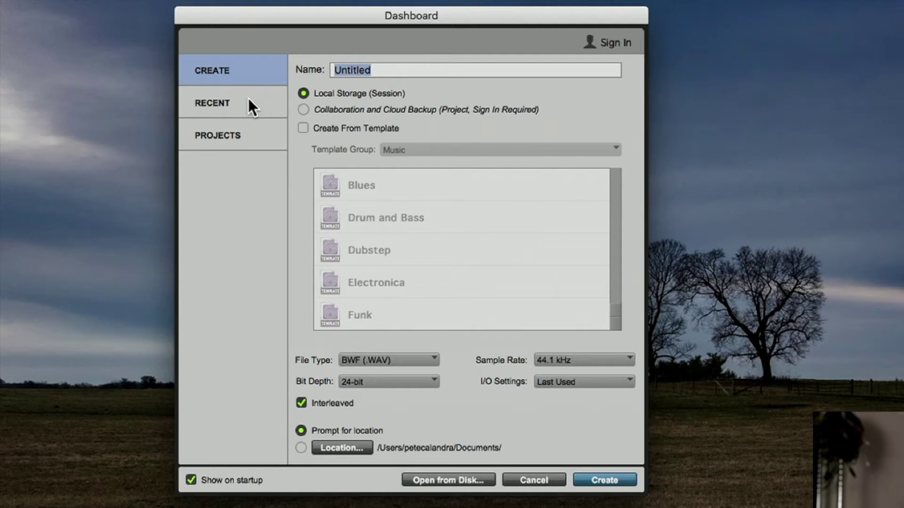
left_click_drag(411, 10, 483, 0)
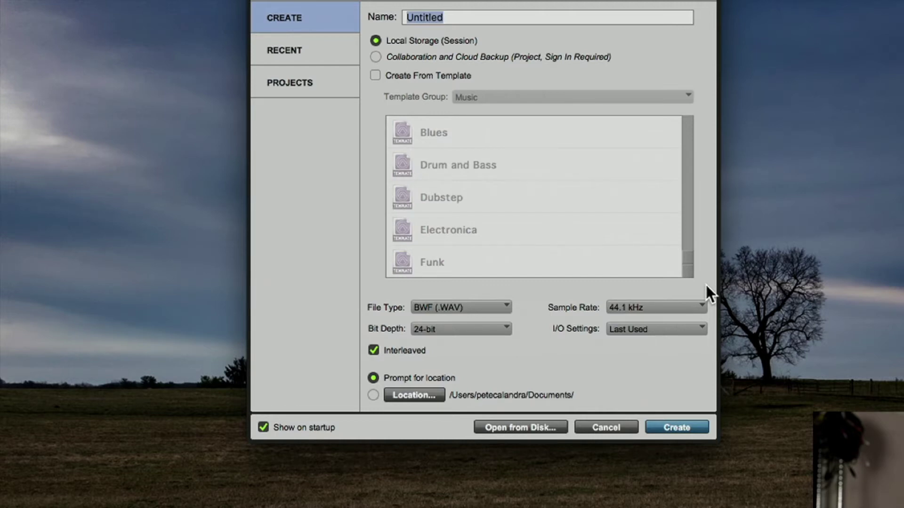
left_click(471, 306)
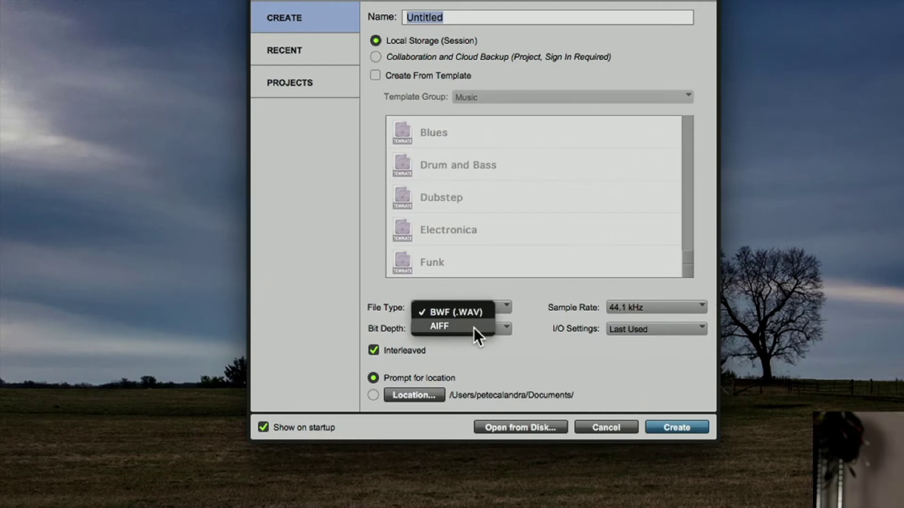
left_click(522, 305)
left_click(632, 306)
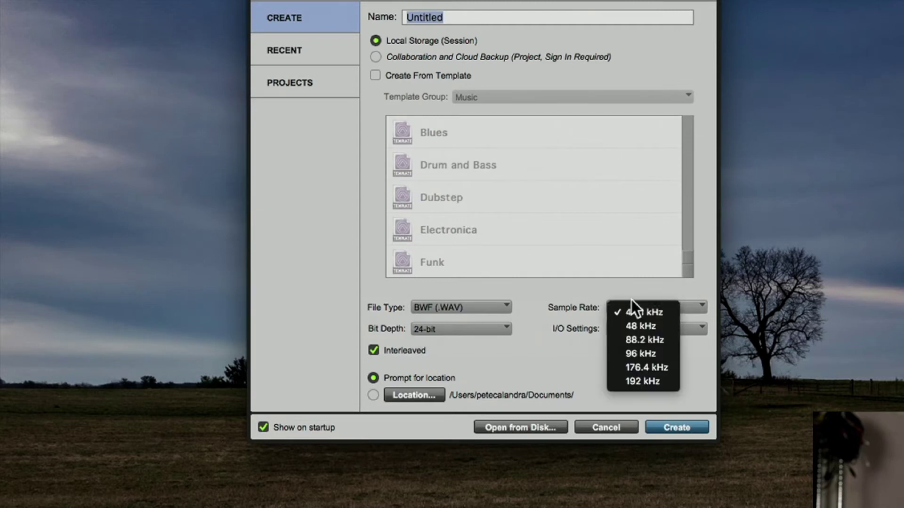
left_click(639, 312)
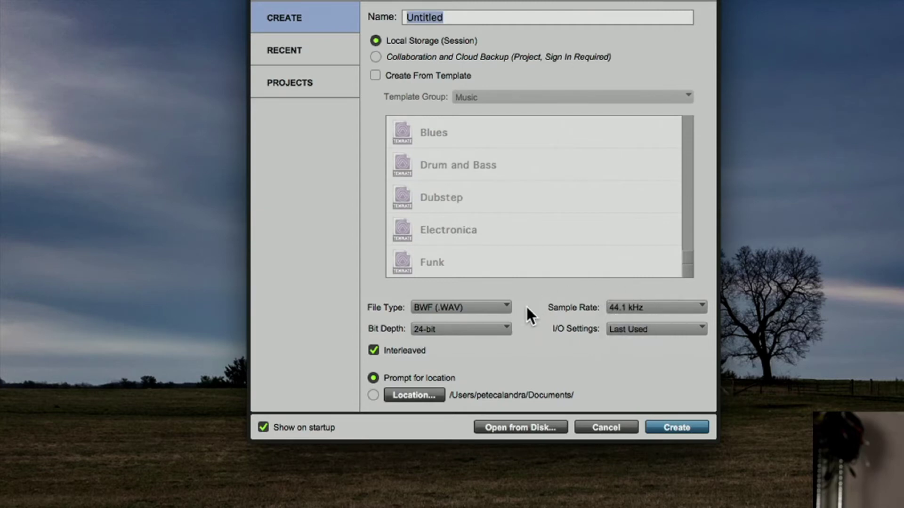
left_click(451, 333)
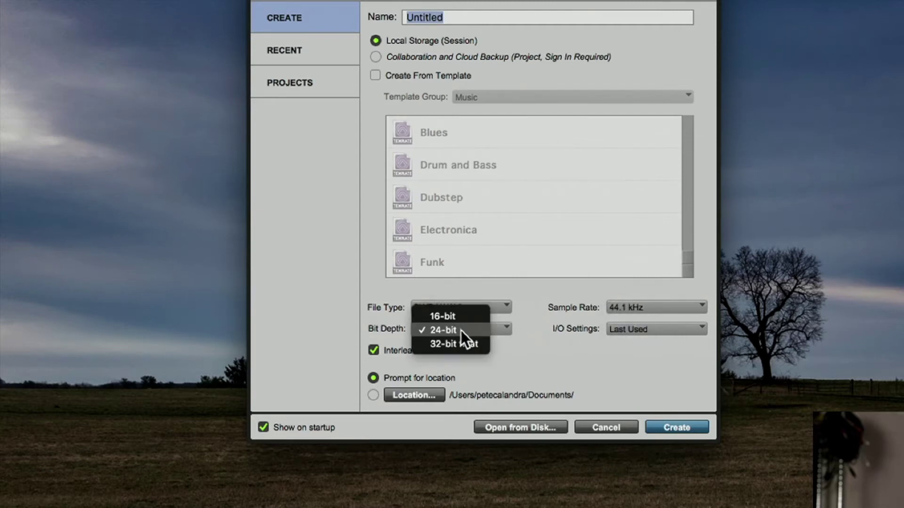
left_click(458, 332)
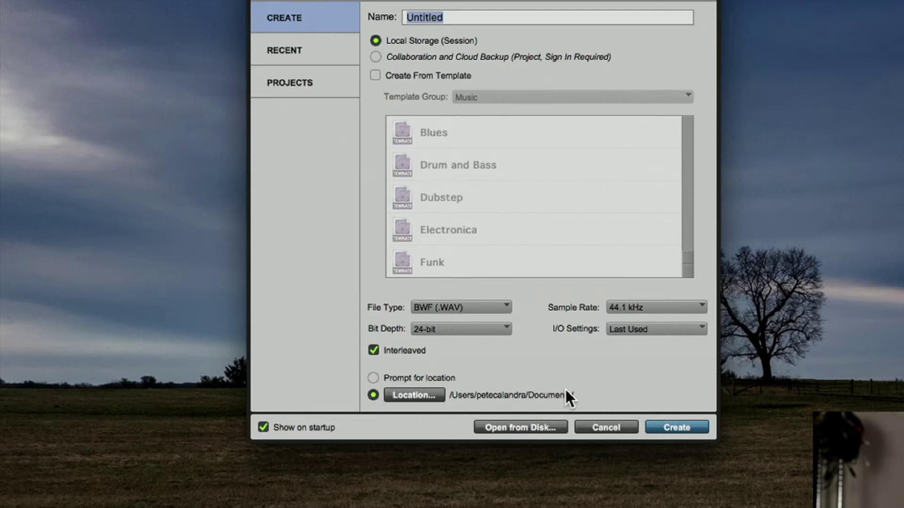
left_click(373, 378)
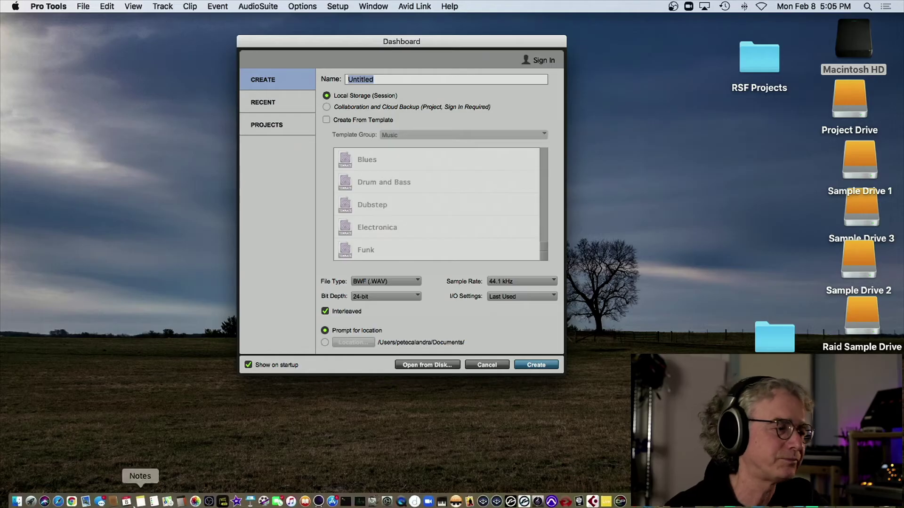
Switch to Notes and examine the song, date and initials in the BlackCow_2-1-21_PC file name.
left_click(139, 504)
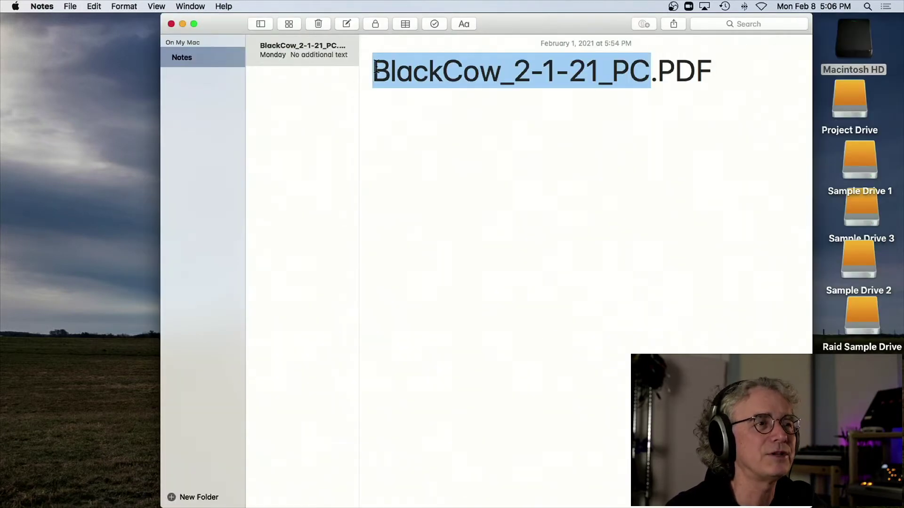
left_click_drag(374, 70, 650, 70)
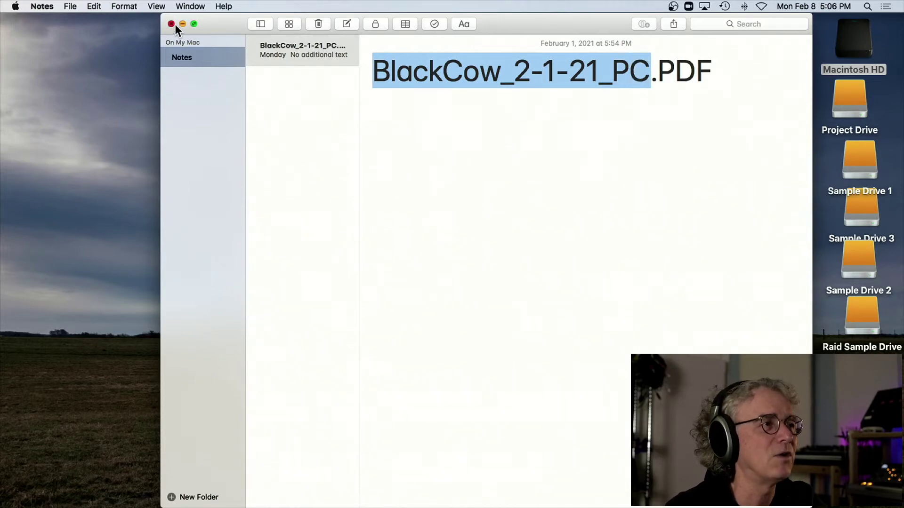
left_click(474, 82)
left_click(501, 73)
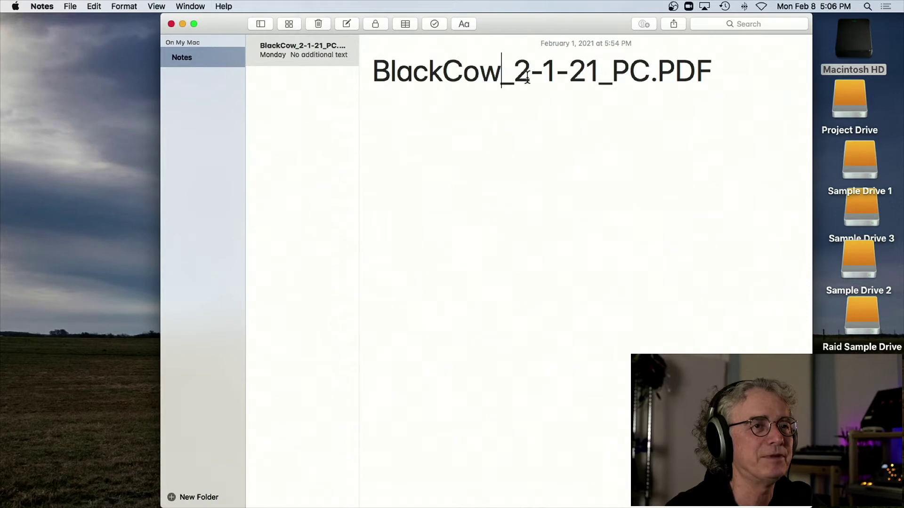
Replace the PDF extension in the note's file name with ptx.
left_click_drag(657, 75, 713, 76)
type("ptcx")
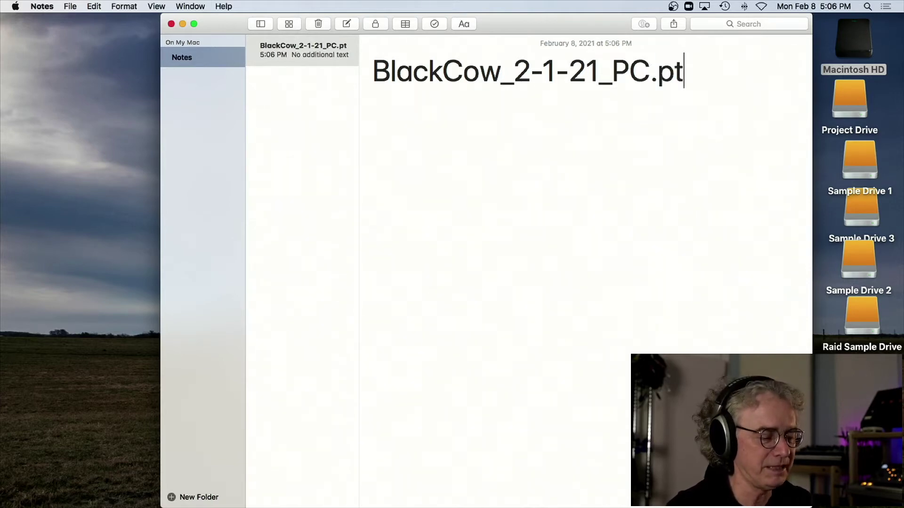
key("BackSpace")
key("BackSpace")
key("BackSpace")
key("BackSpace")
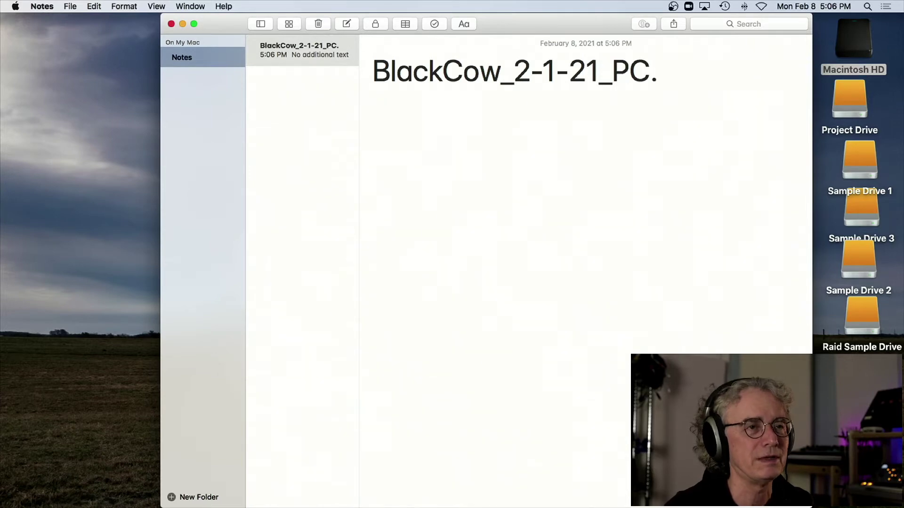
type("ptx")
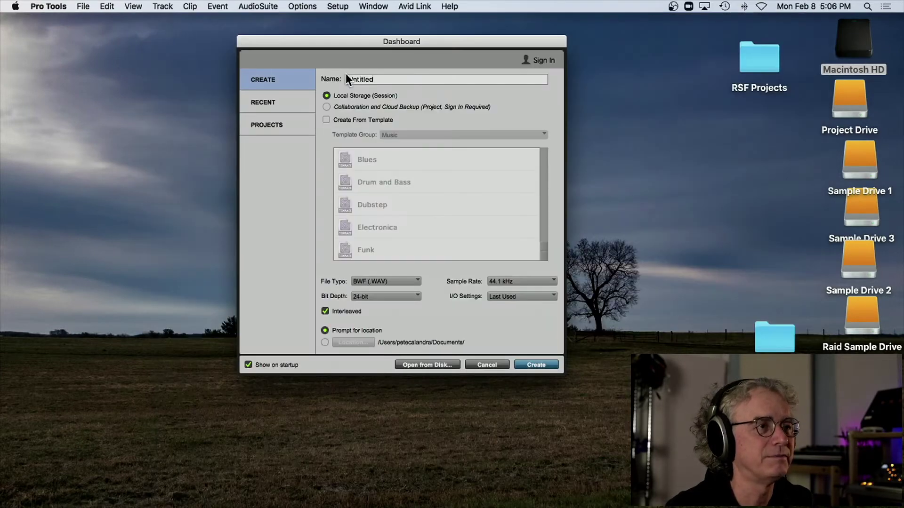
Name the new session RSCClass2_2-8-21_PC and create it to bring up the save location dialog.
double_click(364, 79)
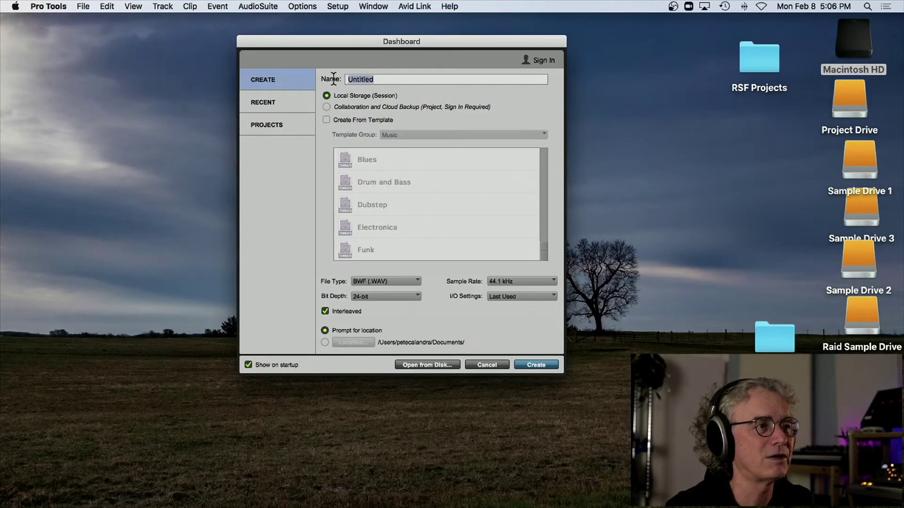
type("RS")
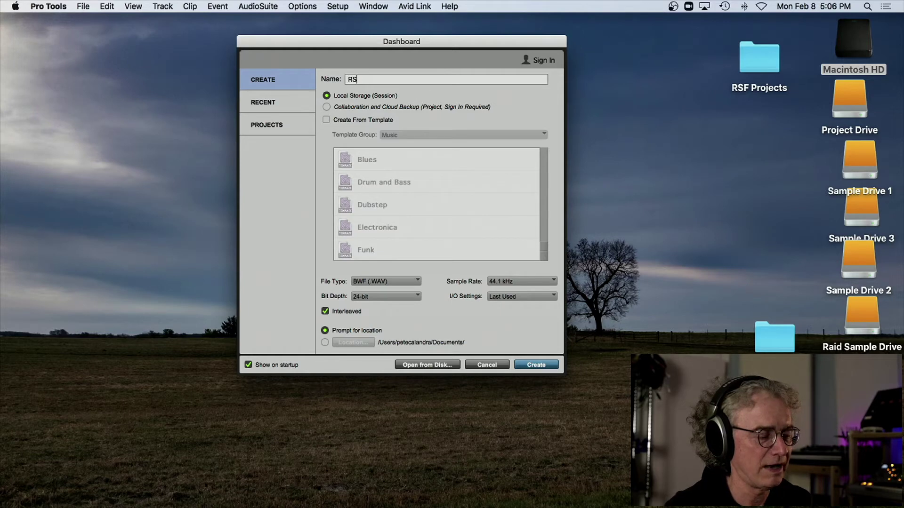
type("CClass2")
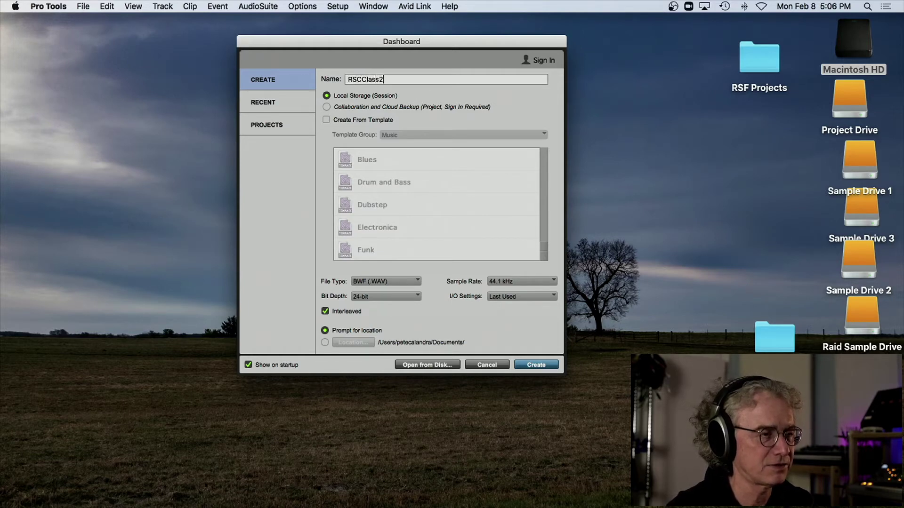
type("_")
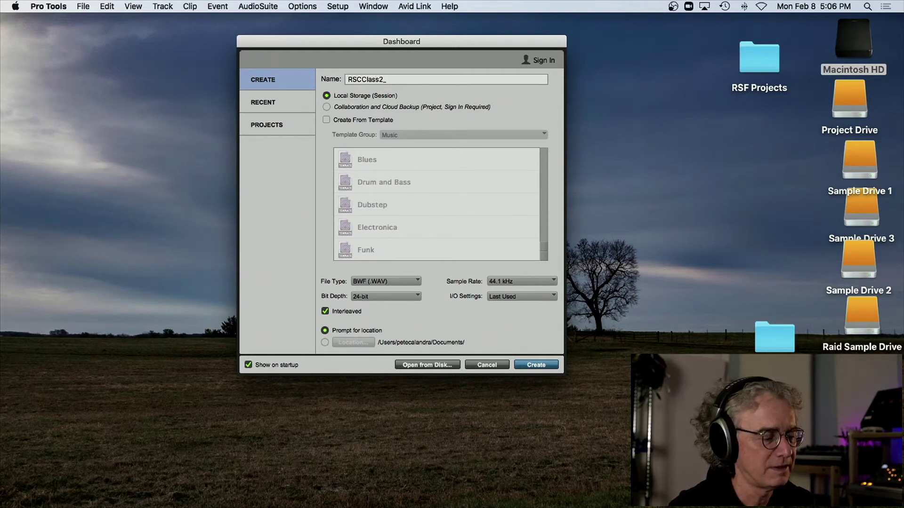
type("2-8-21_PC")
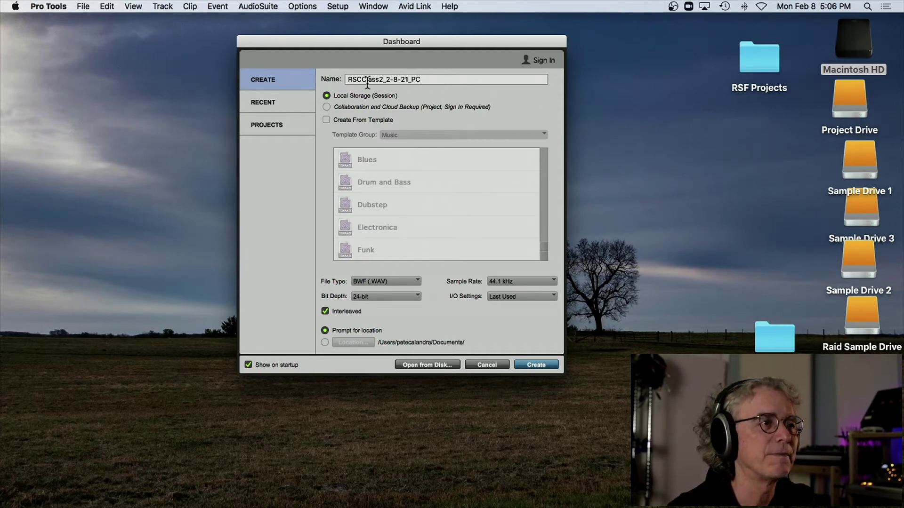
left_click(538, 365)
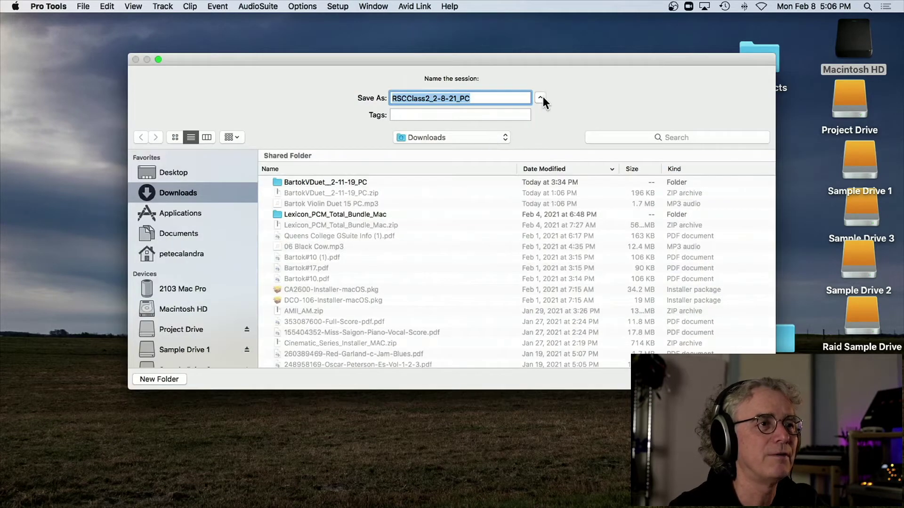
Choose Documents as the session's save location in the compact save dialog and expand the dialog to the full folder browser.
left_click(540, 98)
left_click_drag(434, 58, 368, 52)
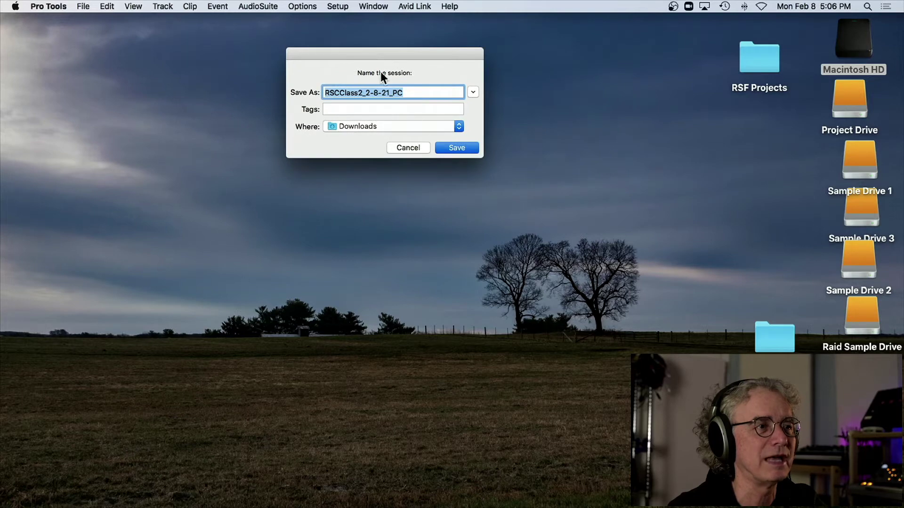
left_click(428, 126)
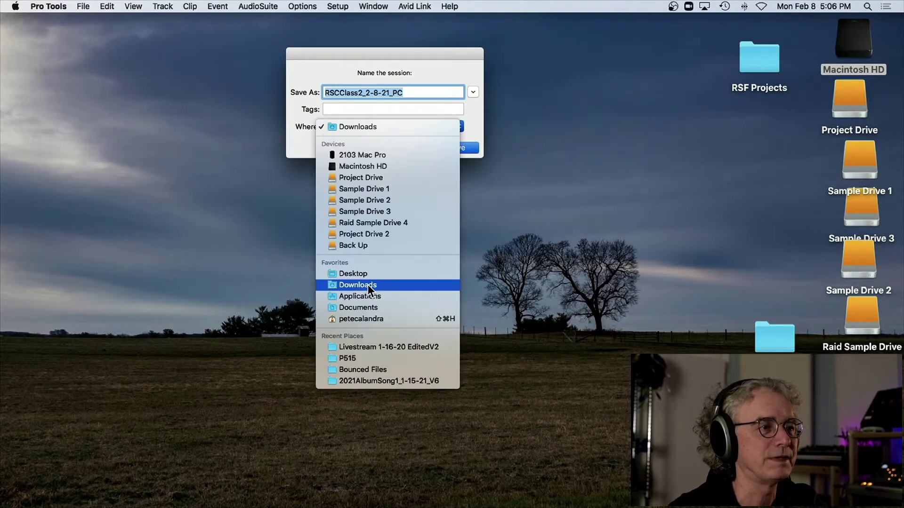
left_click(367, 309)
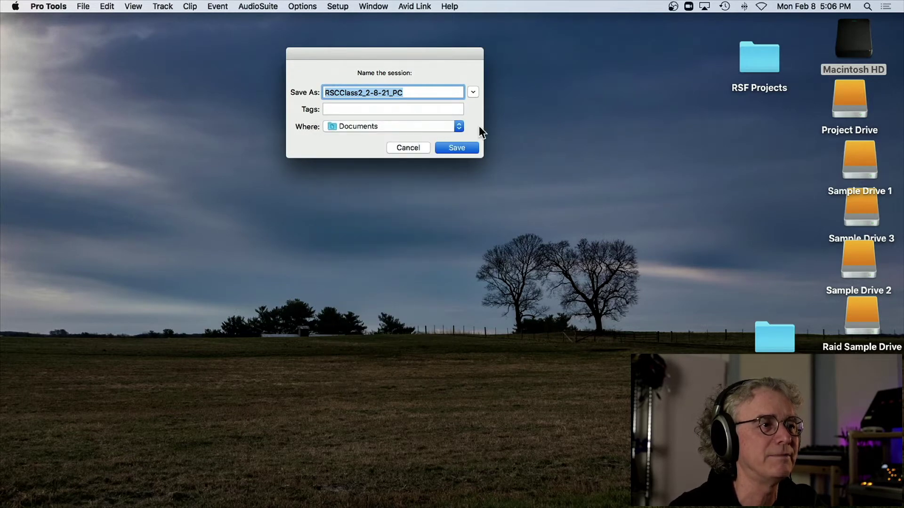
left_click(473, 94)
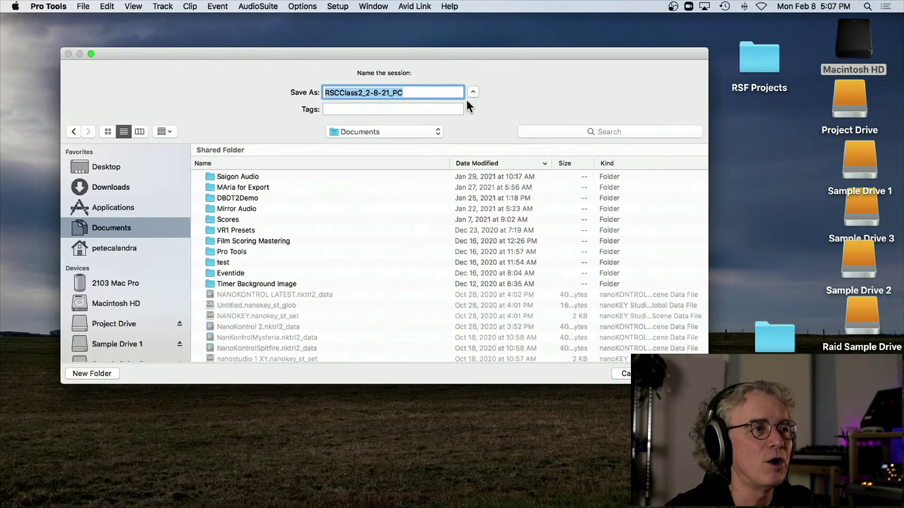
Browse through the home folder to the Desktop's RSF Projects folder and save the session there.
left_click(368, 132)
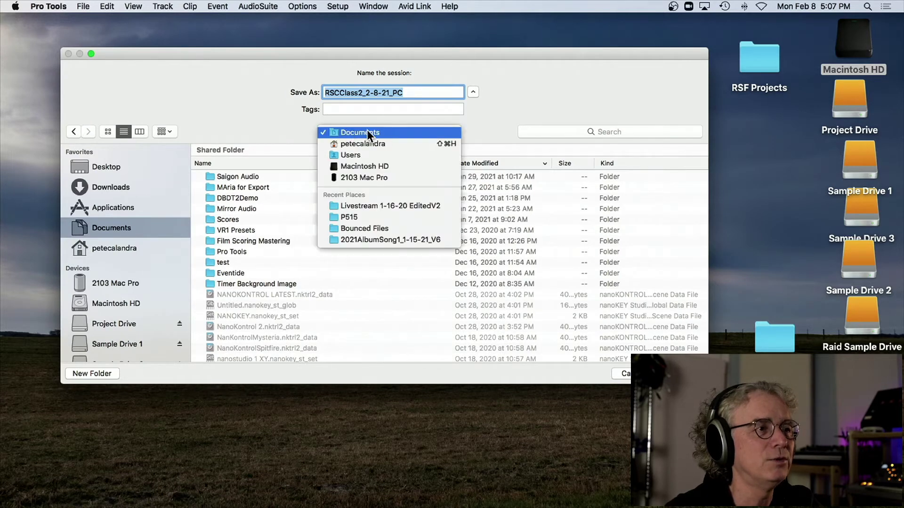
left_click(391, 142)
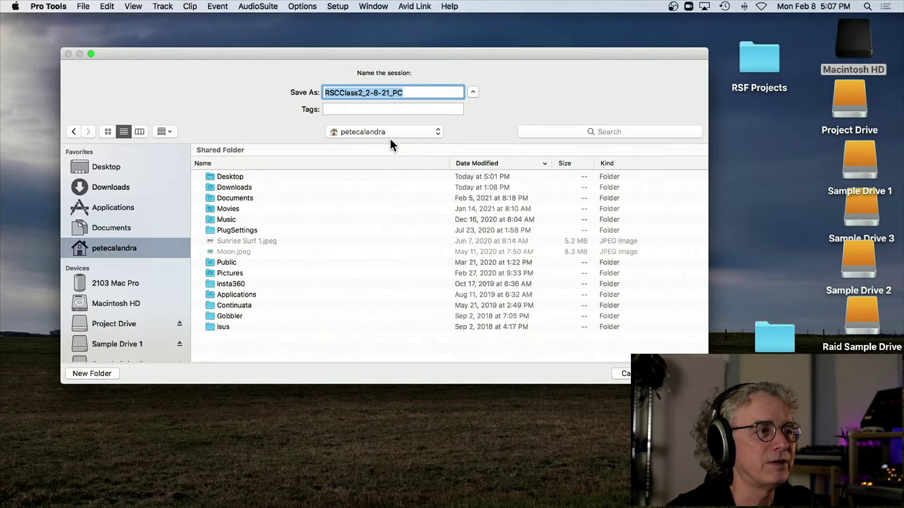
double_click(233, 176)
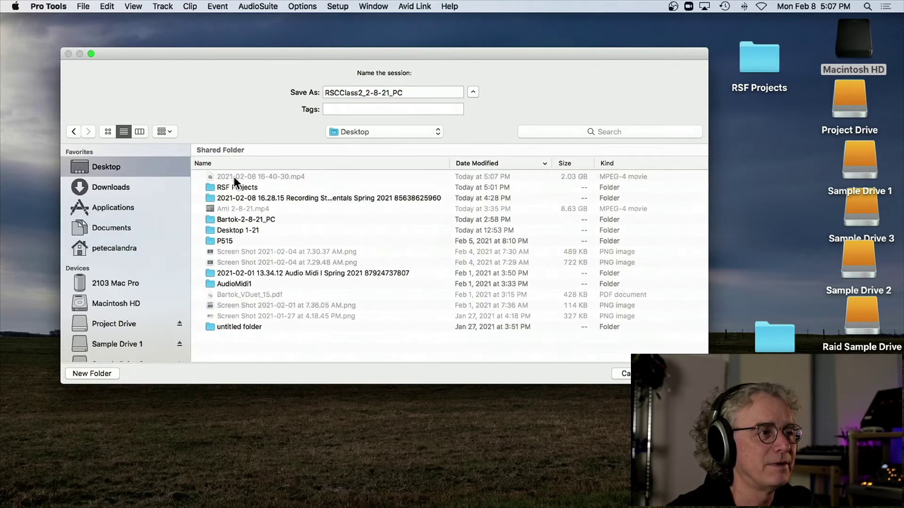
scroll(81, 166, "down", 1)
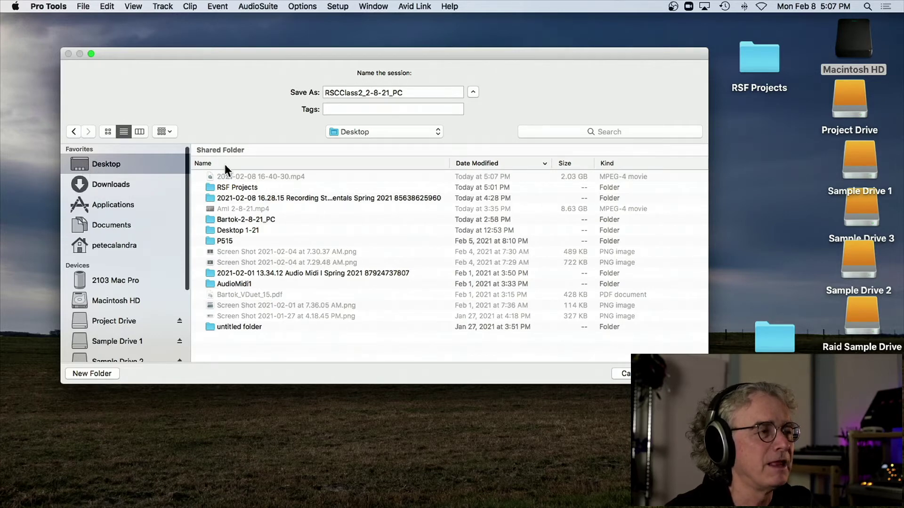
left_click(245, 186)
double_click(245, 186)
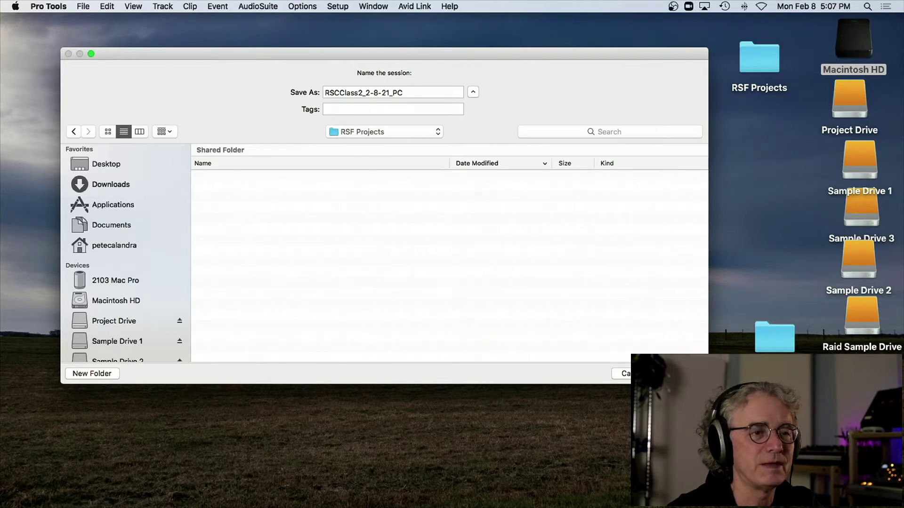
key("Return")
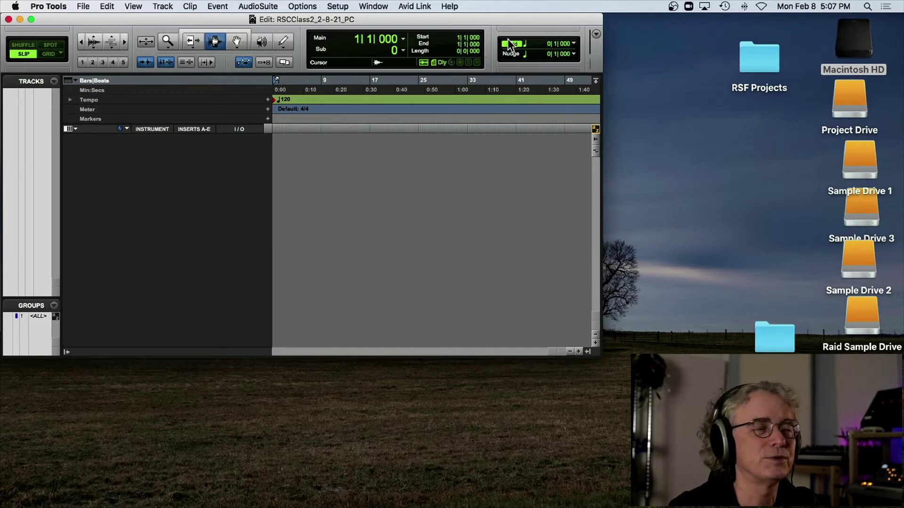
Open the RSF Projects folder from the desktop and move its window over the Pro Tools Edit window.
double_click(754, 54)
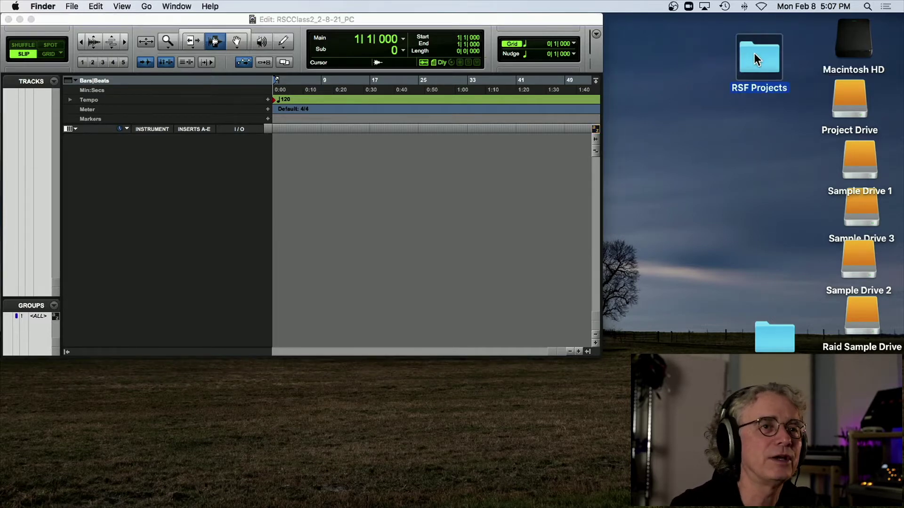
left_click_drag(315, 100, 167, 73)
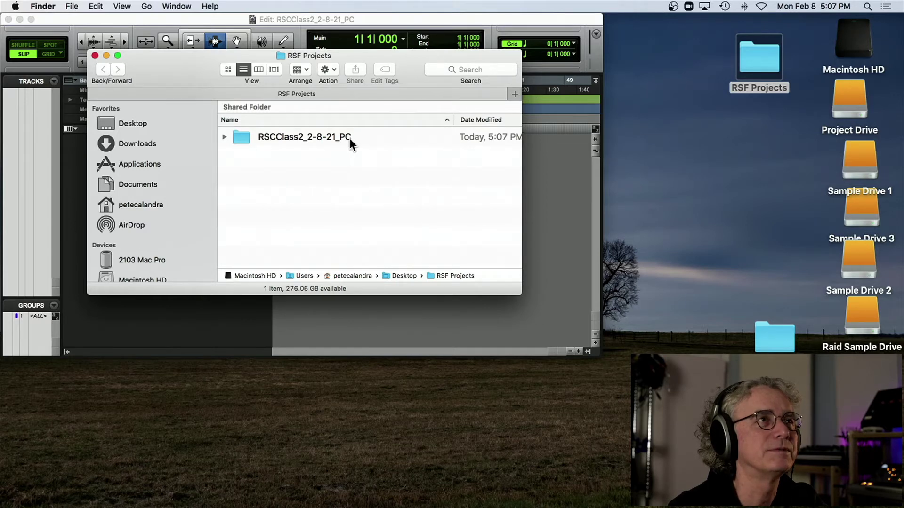
scroll(271, 144, "up", 1)
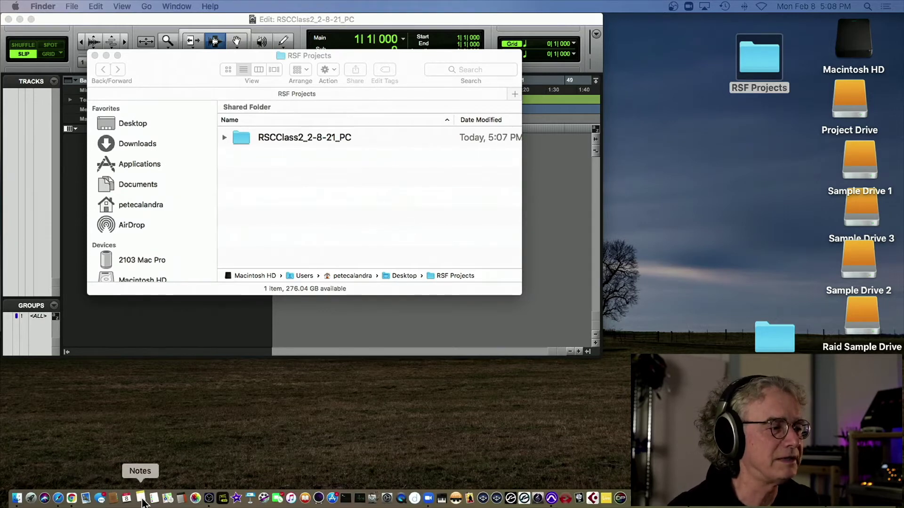
Switch to Notes and replace the note's text with "Pro Tools Session Folder" and, below a blank line, "Pro Tools Session File".
key("super+Tab")
left_click_drag(372, 71, 813, 64)
key("super+x")
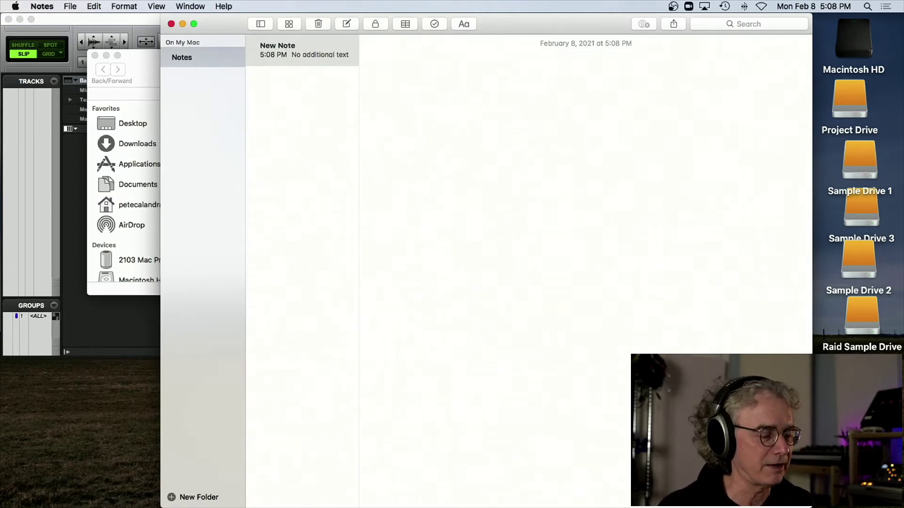
type("Pro Tools Session F")
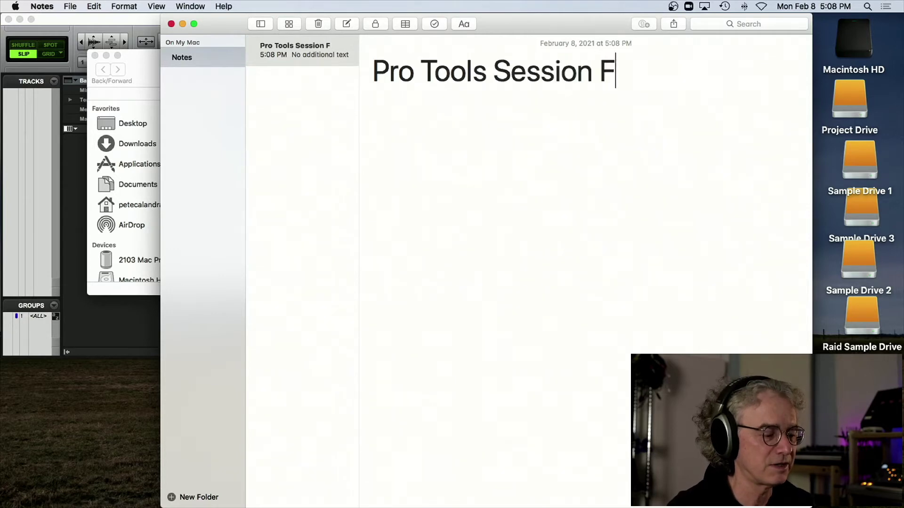
type("older")
key("Return")
key("Return")
type("Pro ")
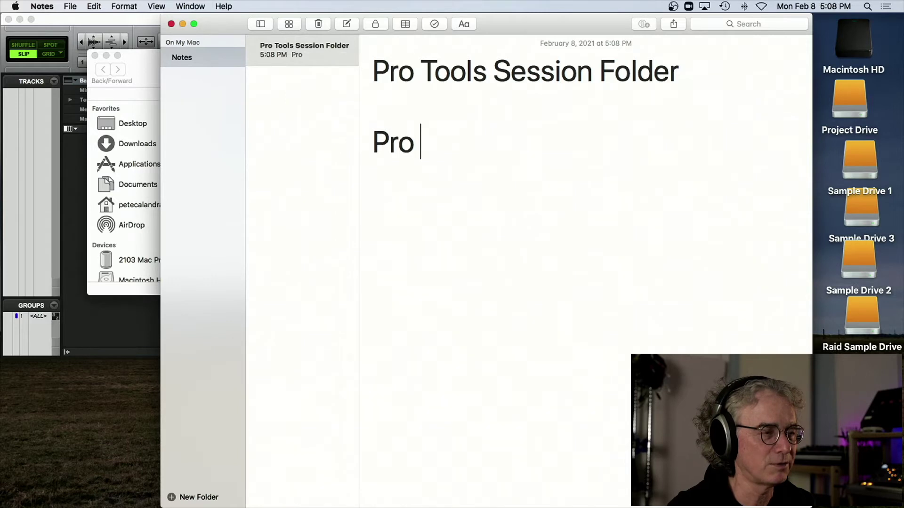
type("Tools Session File")
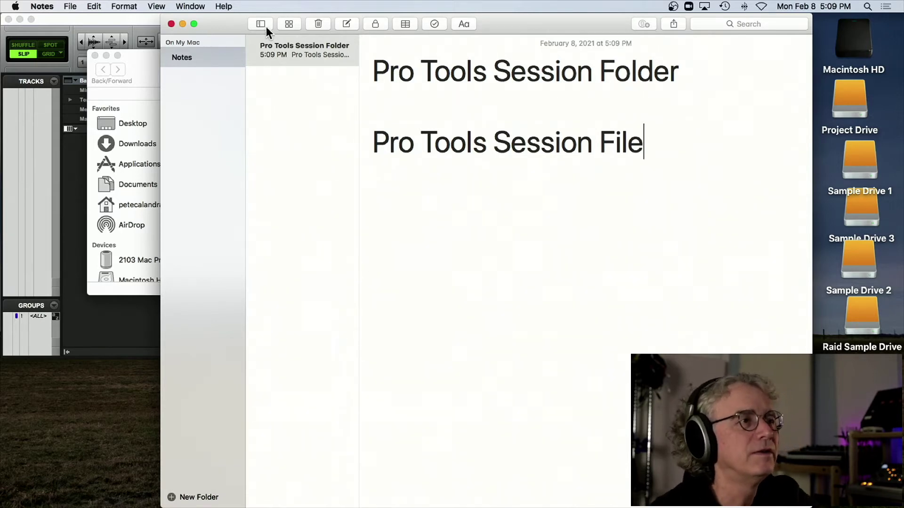
Match the note's "Session Folder" line to the RSCClass2_2-8-21_PC folder in Finder and expand that folder to show its contents.
left_click(152, 75)
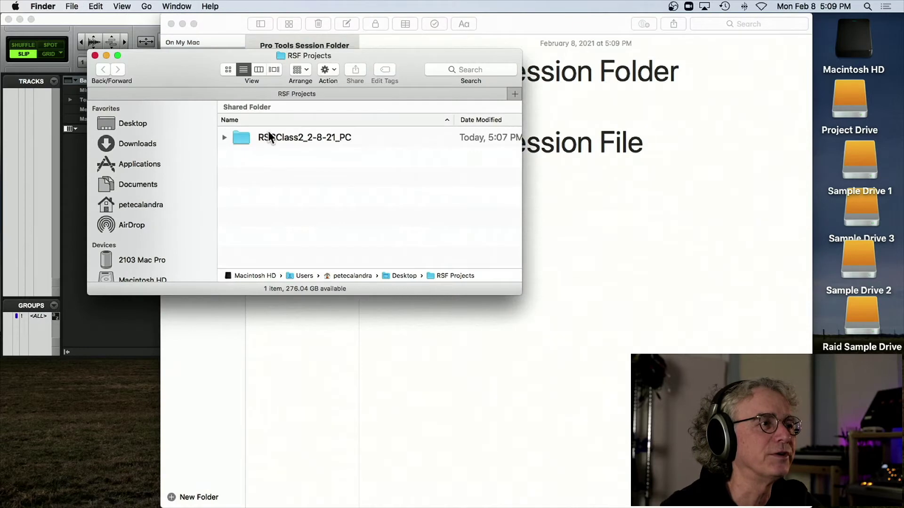
left_click(241, 136)
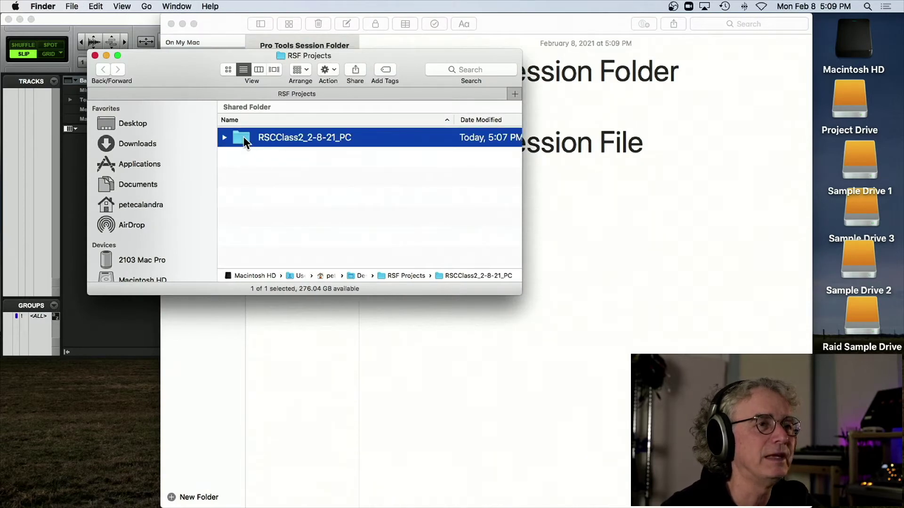
left_click(706, 86)
left_click(697, 64)
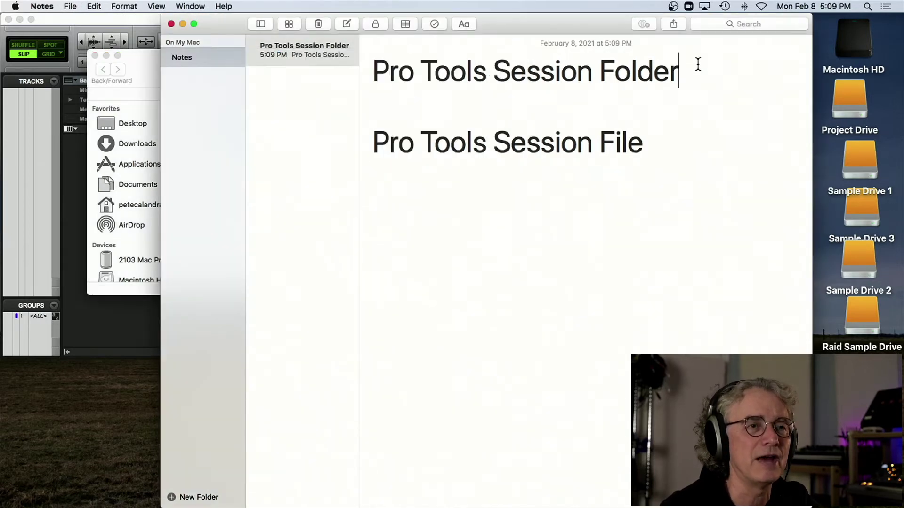
left_click(131, 65)
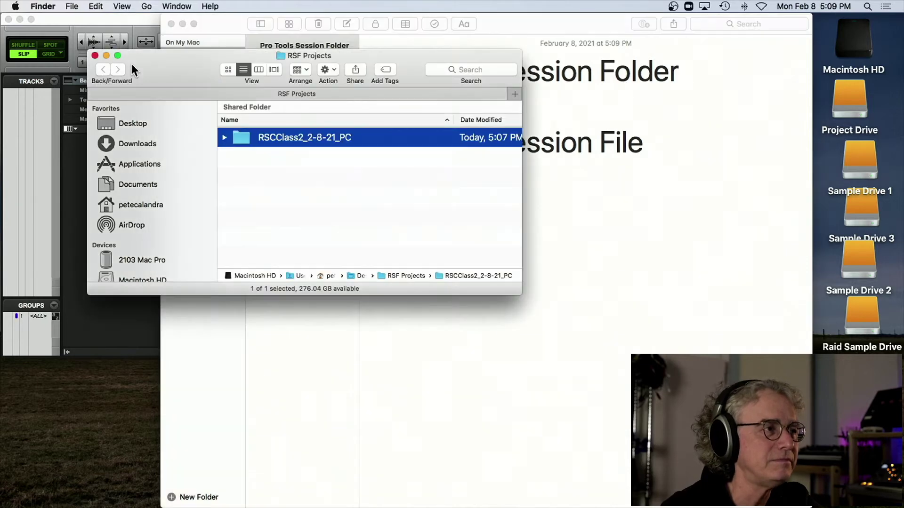
left_click(224, 137)
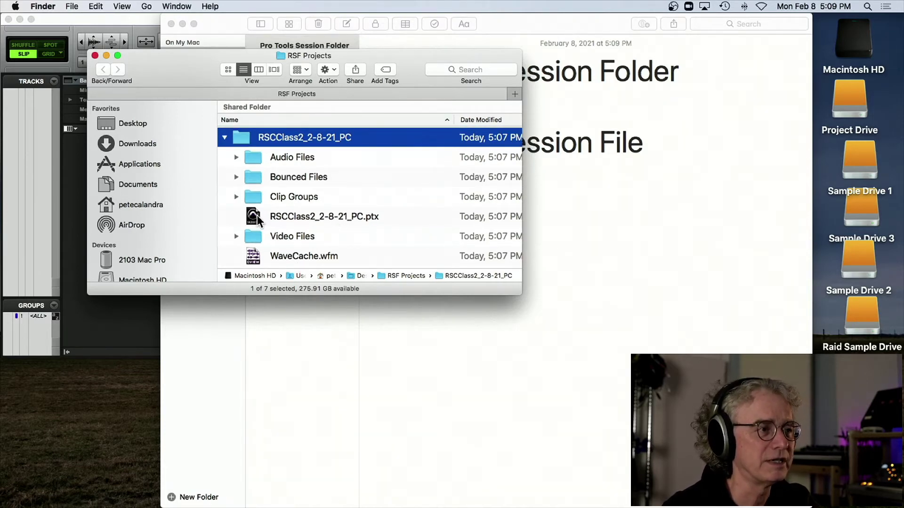
Copy the session file's name, RSCClass2_2-8-21_PC.ptx, from Finder into the note, below "Pro Tools Session File" after two blank lines.
left_click(278, 220)
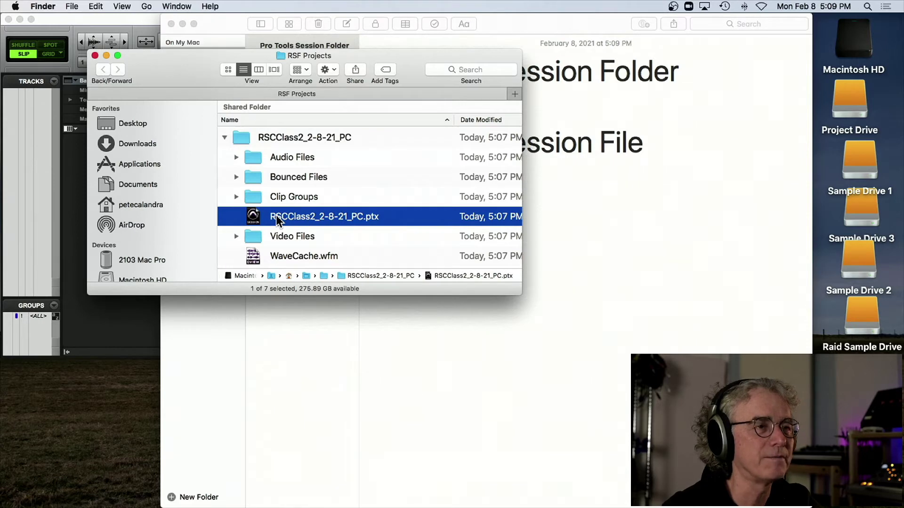
key("Return")
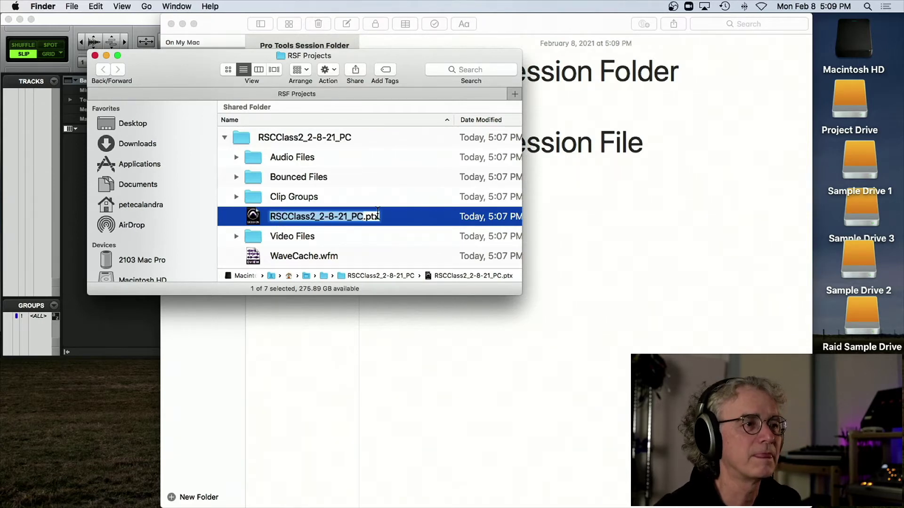
left_click(602, 208)
left_click(635, 144)
key("Return")
key("Return")
key("Return")
type("RSCClass2_2-8-21_PC.ptx")
left_click(374, 245)
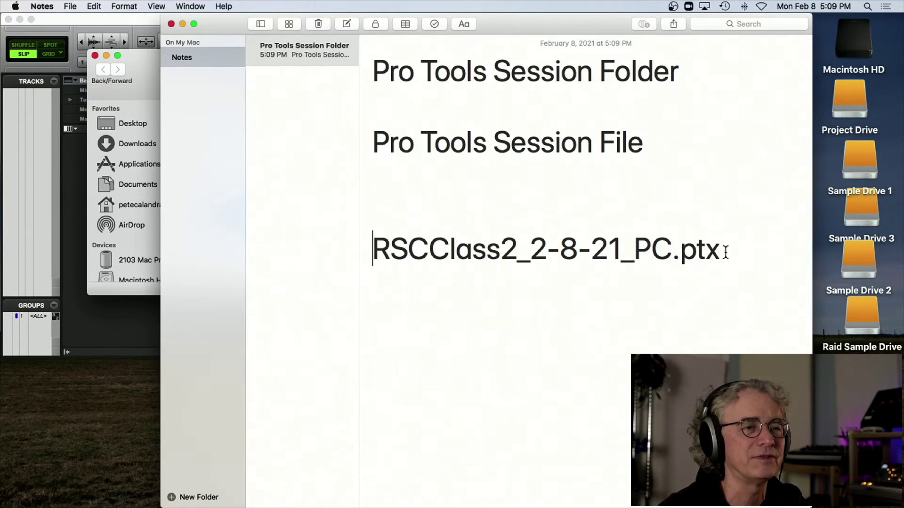
Move the Notes window aside to select WaveCache.wfm in the session folder, and close Notes' window.
left_click_drag(222, 24, 779, 176)
left_click(301, 221)
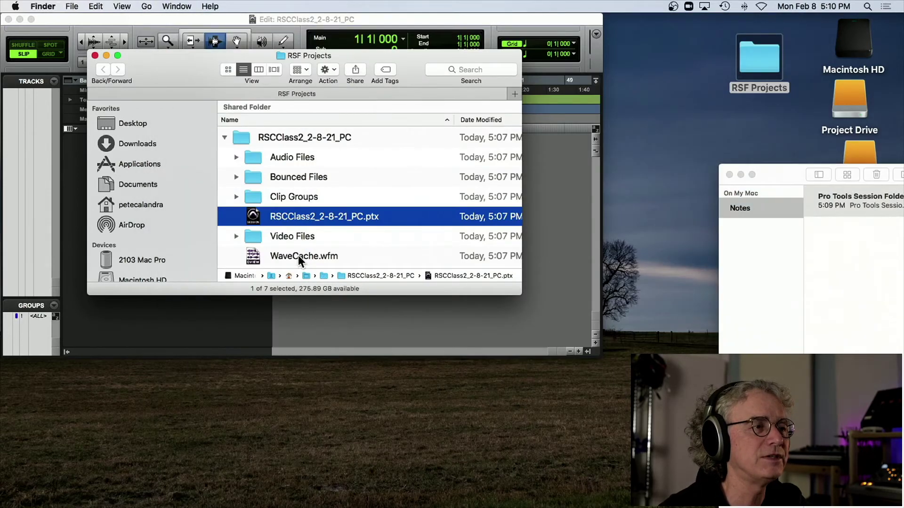
left_click(299, 258)
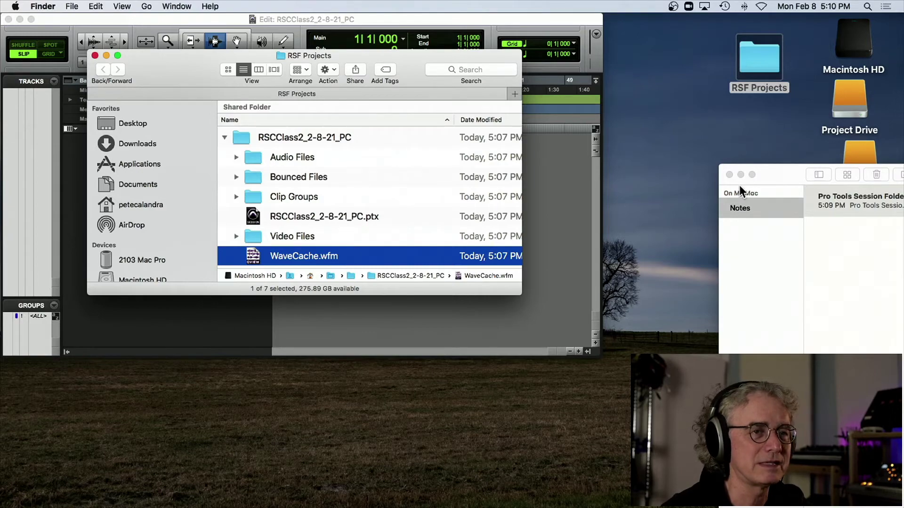
left_click_drag(780, 172, 336, 120)
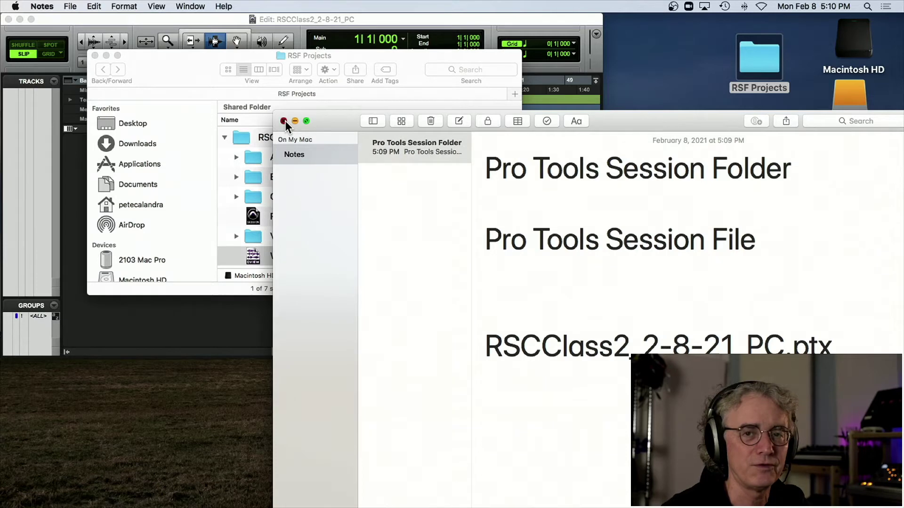
left_click(283, 121)
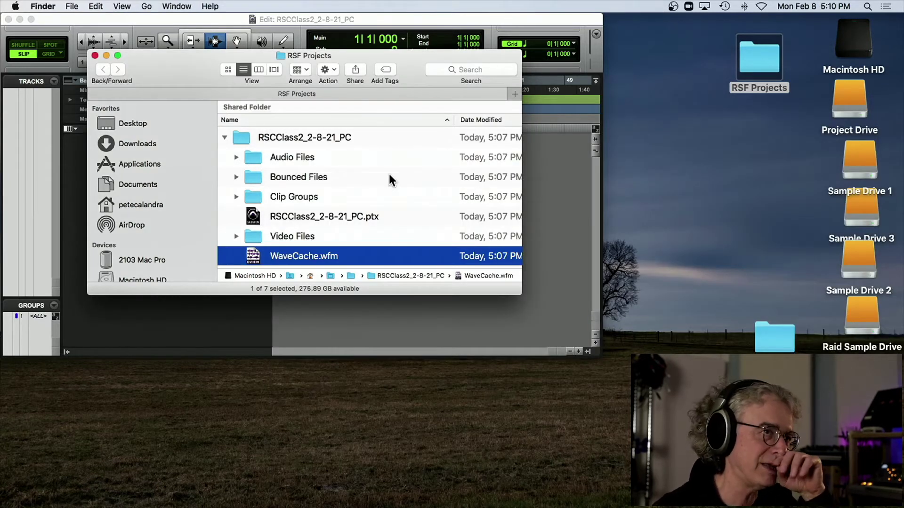
Highlight the RSCClass2_2-8-21_PC folder and its .ptx session file in Finder, moving the Edit window out from behind the Finder window.
left_click(300, 140)
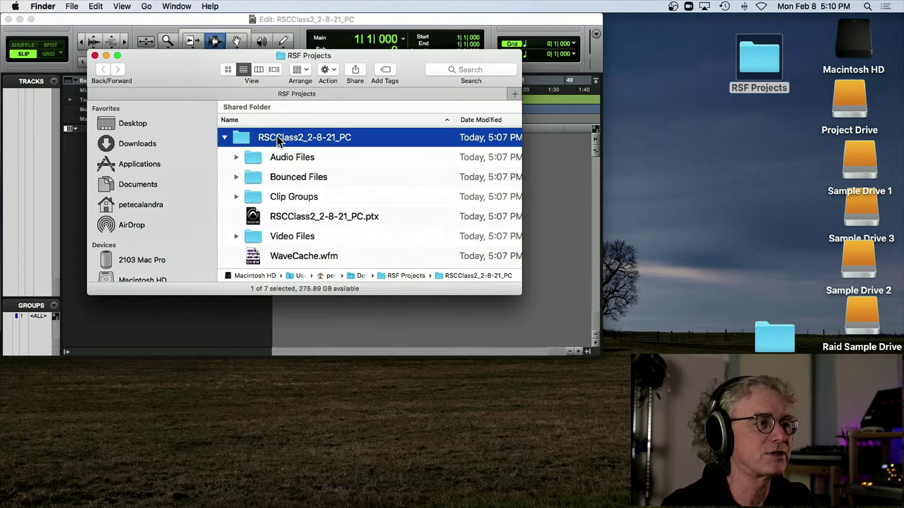
left_click(331, 218)
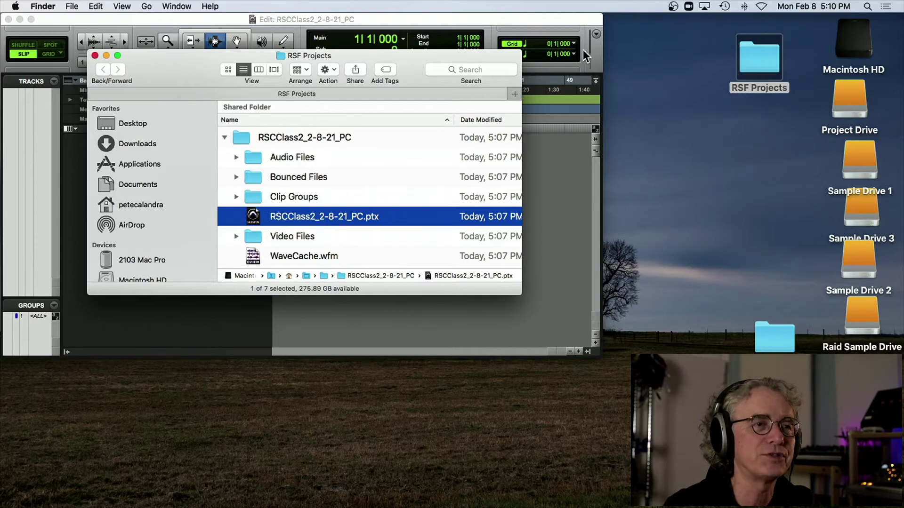
left_click(518, 19)
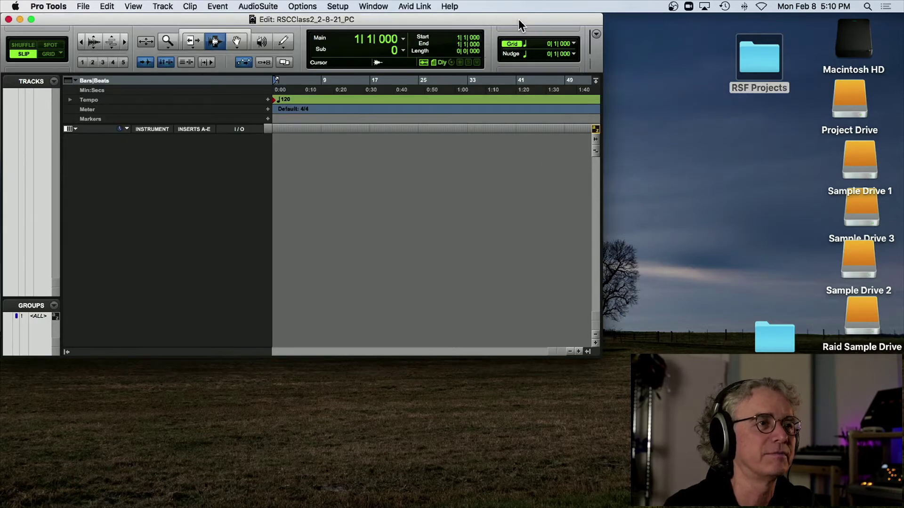
left_click_drag(518, 19, 634, 270)
left_click(319, 216)
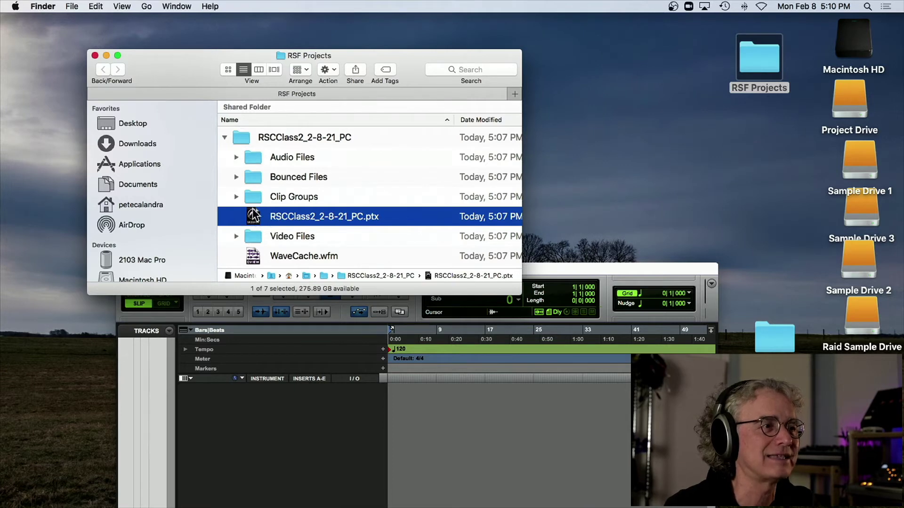
Go through the Audio Files, Bounced Files, Clip Groups and Video Files folders in the session folder, selecting each in turn.
left_click(258, 160)
left_click(258, 180)
left_click(259, 198)
left_click(263, 235)
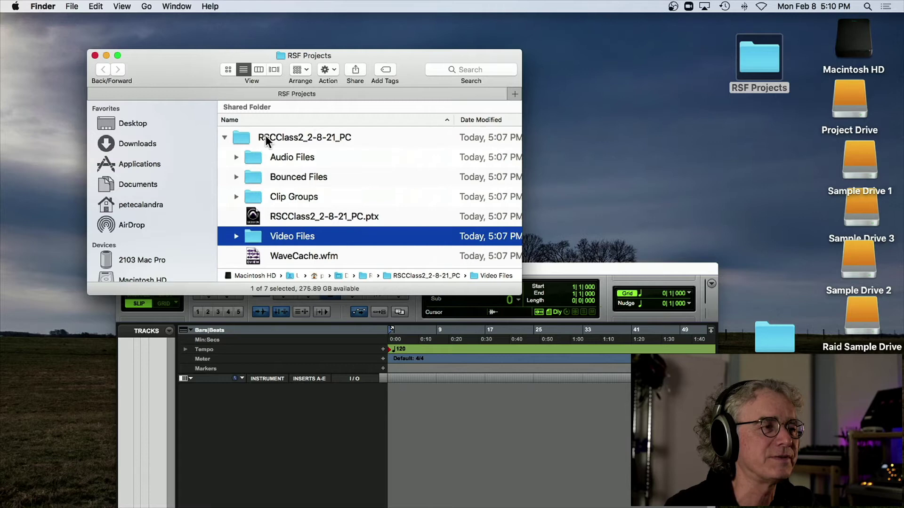
left_click(254, 160)
left_click(254, 179)
left_click(254, 198)
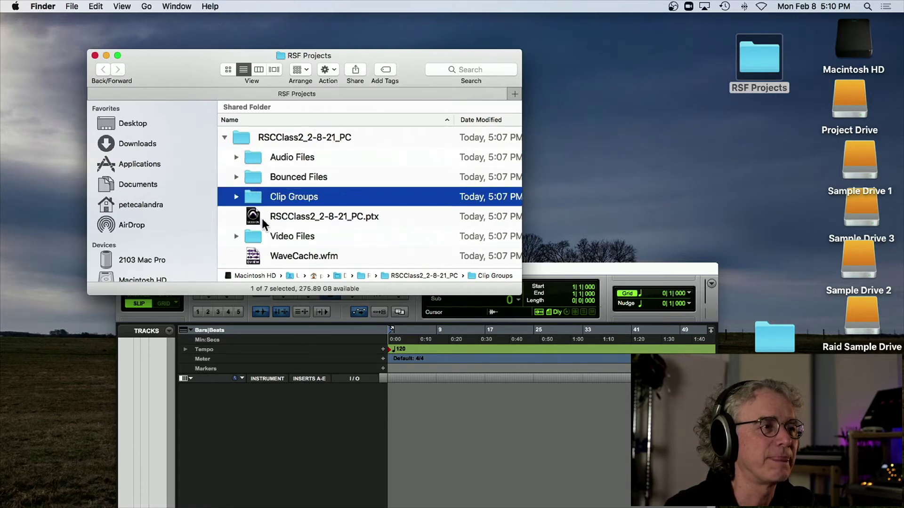
left_click(256, 231)
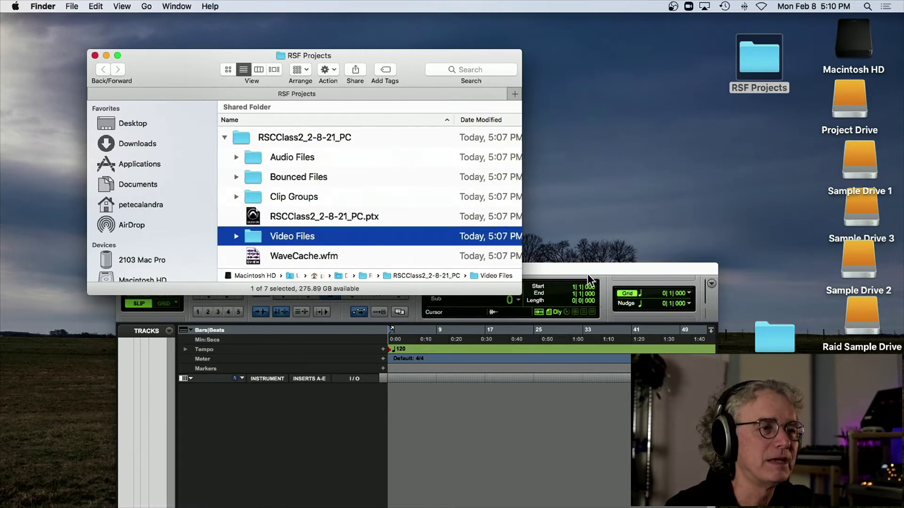
Rearrange the Edit and Finder windows so the session folder's contents and the open session can be viewed together.
left_click(587, 278)
left_click_drag(585, 273, 557, 237)
scroll(212, 160, "down", 2)
left_click_drag(202, 74, 384, 38)
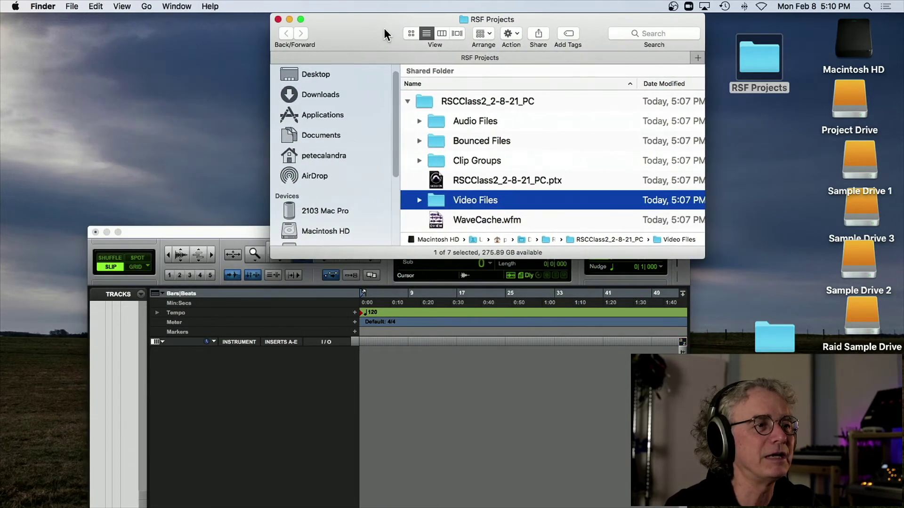
Close the RSCClass2_2-8-21_PC session in Pro Tools, saving its changes.
left_click(196, 232)
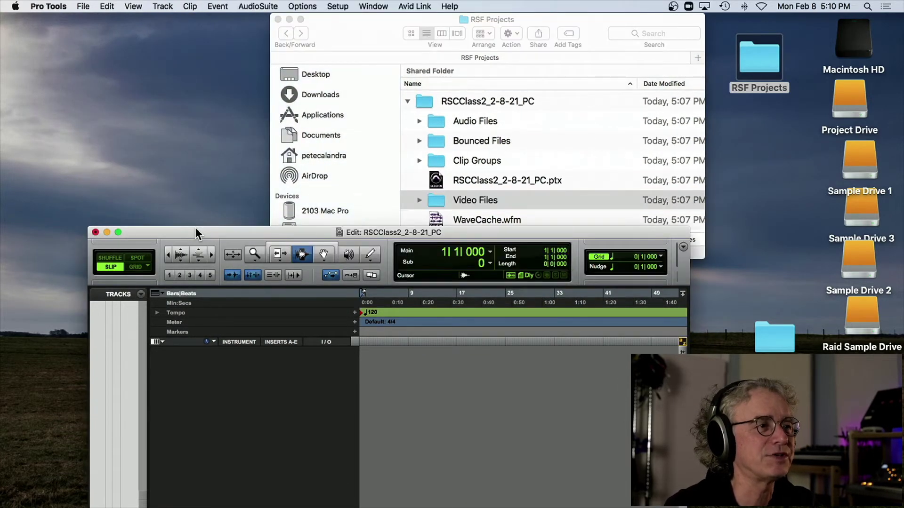
key("super+shift+w")
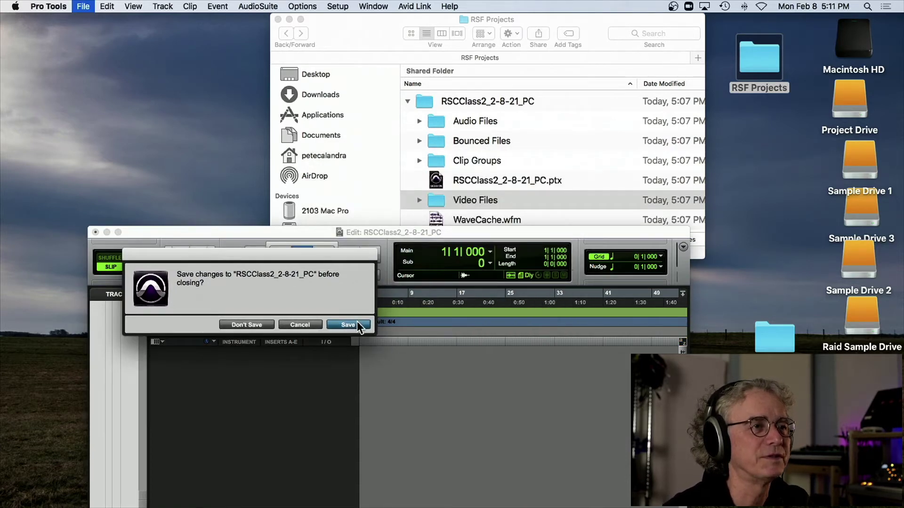
left_click(356, 324)
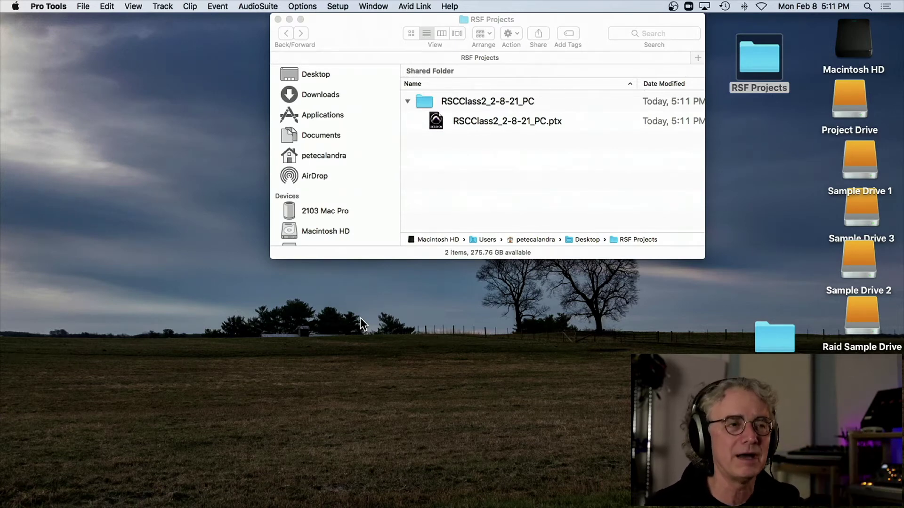
Reopen the session from RSCClass2_2-8-21_PC.ptx, then close the Finder window and move the Edit window higher on the desktop.
left_click(437, 123)
double_click(437, 123)
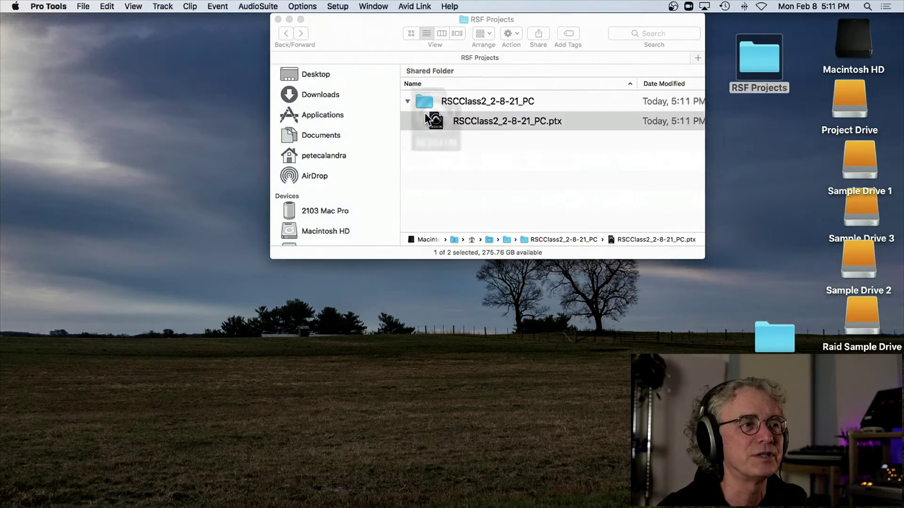
left_click_drag(357, 26, 403, 22)
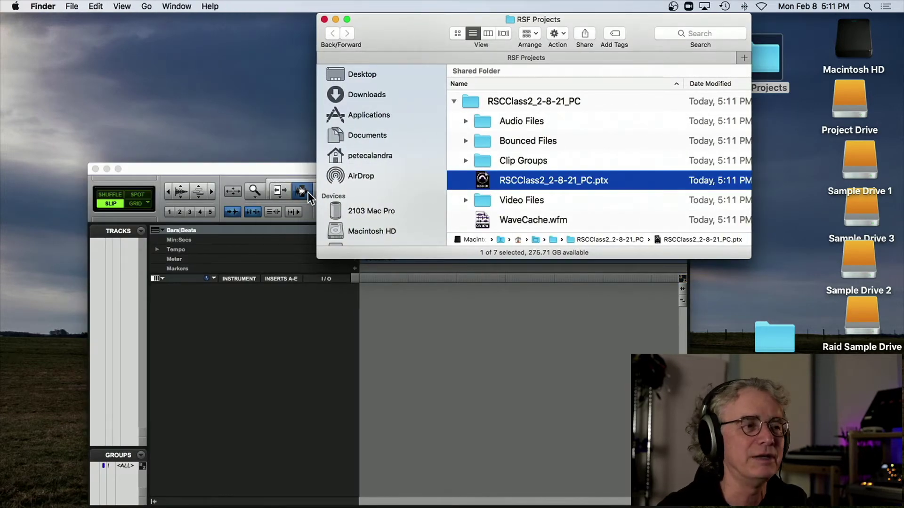
left_click(324, 18)
left_click_drag(294, 165, 267, 41)
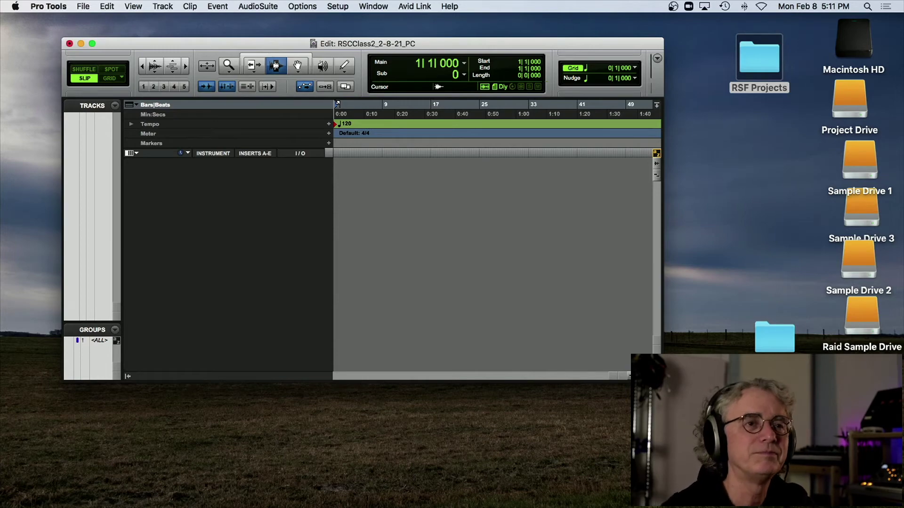
Open the RSF Projects folder from the desktop, collapse and re-expand the session folder, and select RSCClass2_2-8-21_PC.ptx.
double_click(764, 57)
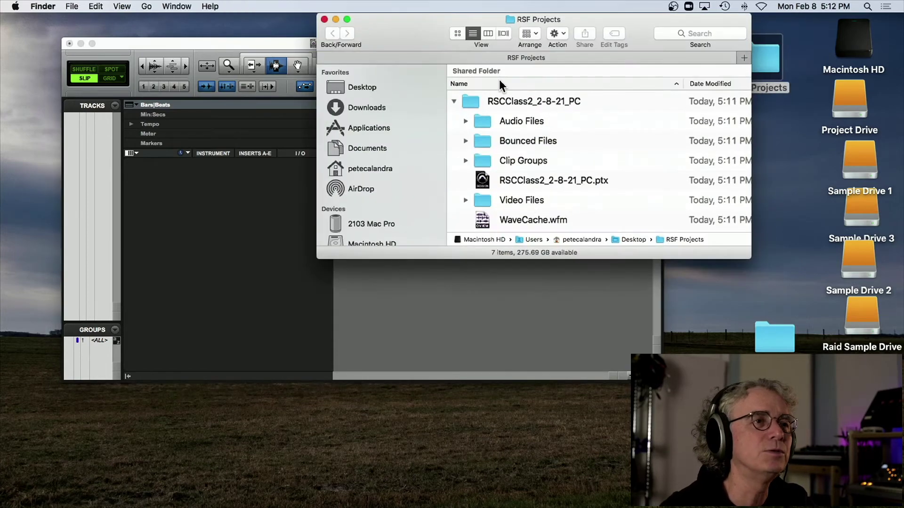
left_click_drag(423, 44, 270, 47)
left_click(287, 101)
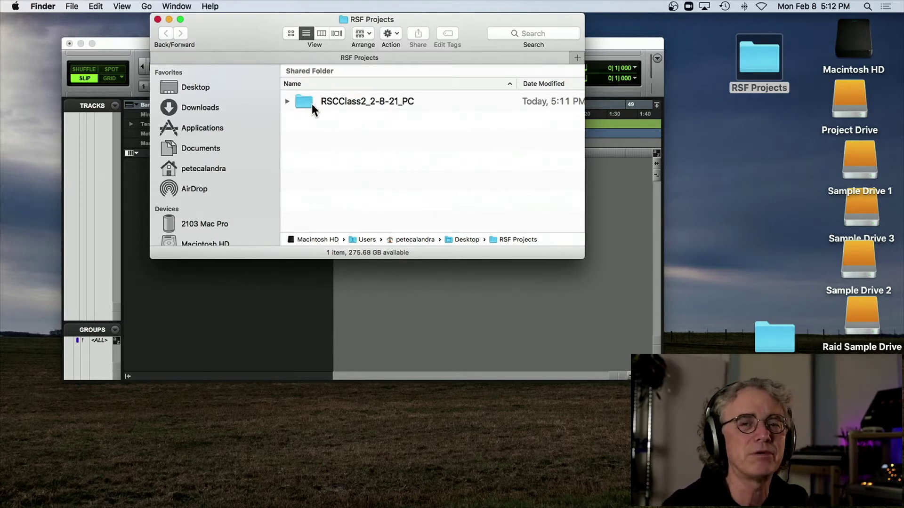
left_click(287, 101)
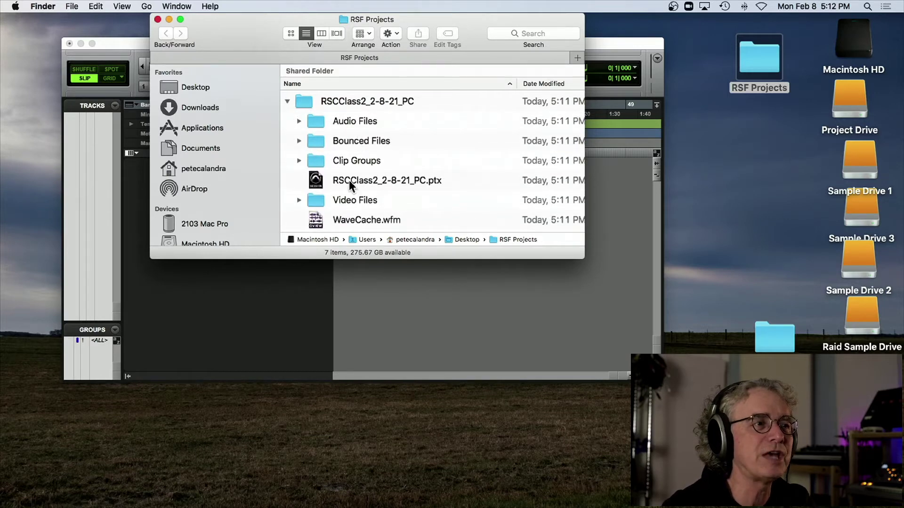
left_click(402, 181)
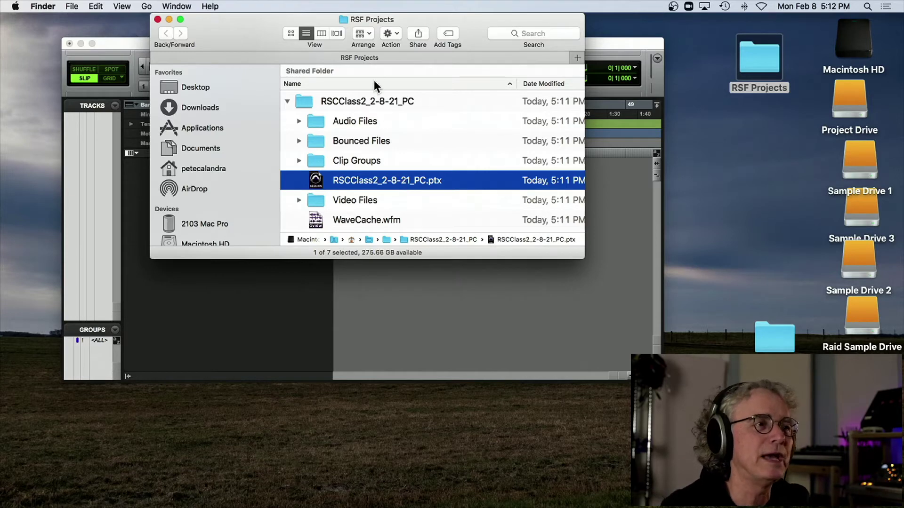
Collapse the RSCClass2_2-8-21_PC session folder and compress it into a zip archive.
left_click(287, 101)
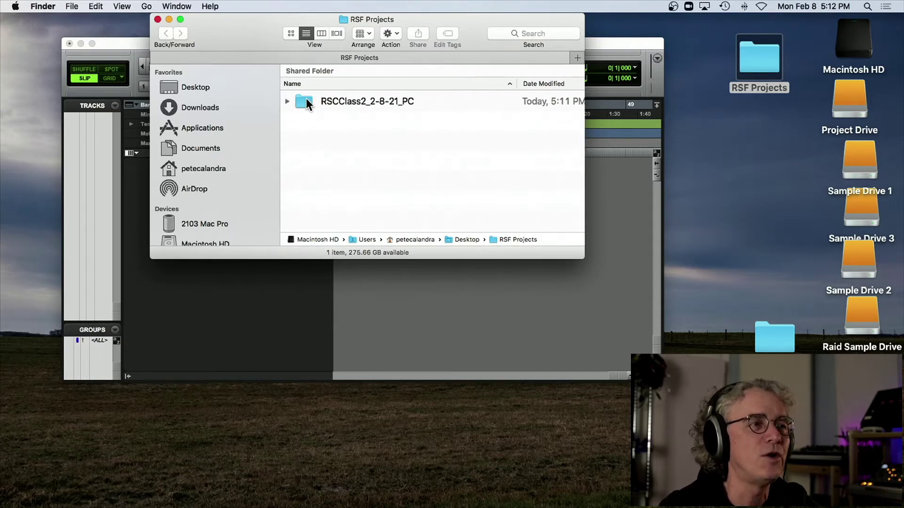
right_click(306, 100)
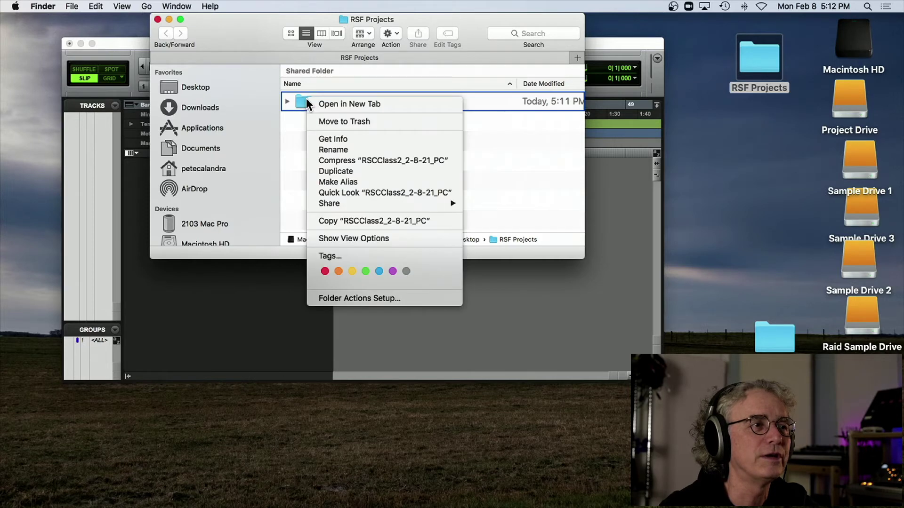
left_click(408, 159)
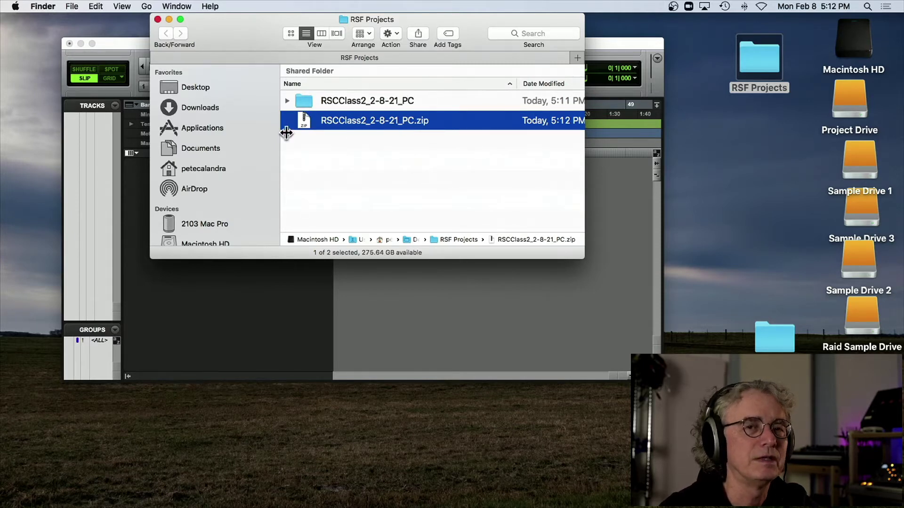
Expand the session folder to review its contents, then collapse it again.
scroll(302, 111, "right", 1)
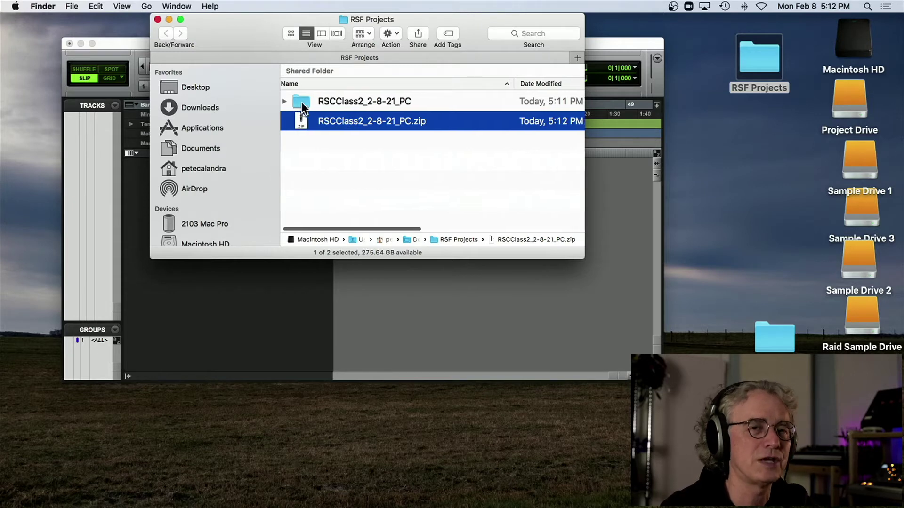
left_click(284, 100)
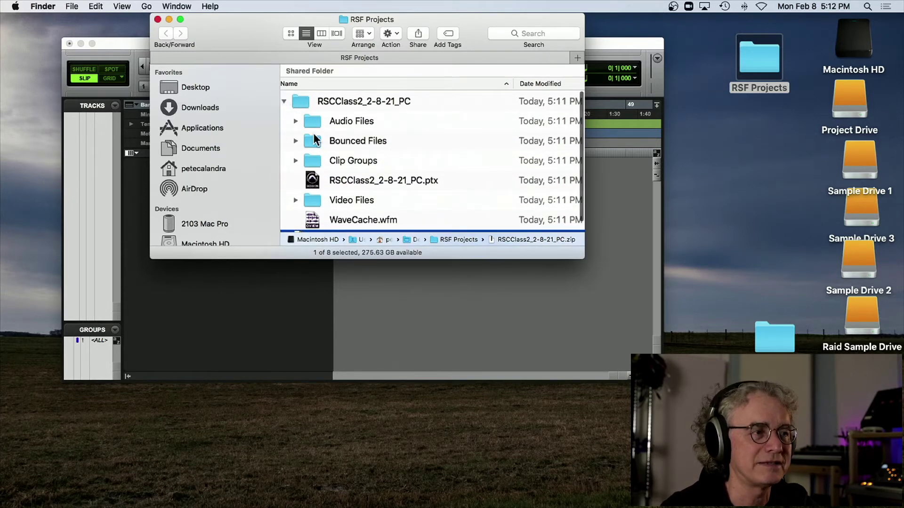
left_click(284, 99)
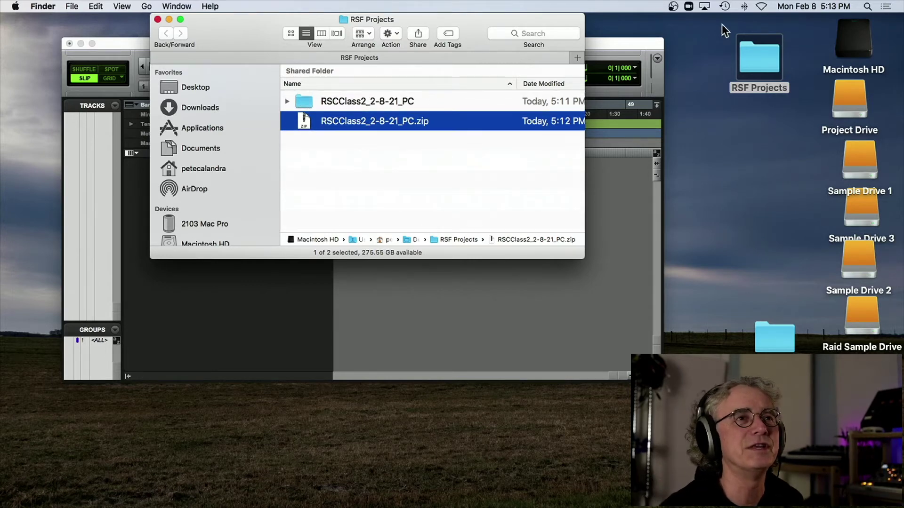
Bring up the RSF Projects folder from the desktop and close its window.
left_click(756, 63)
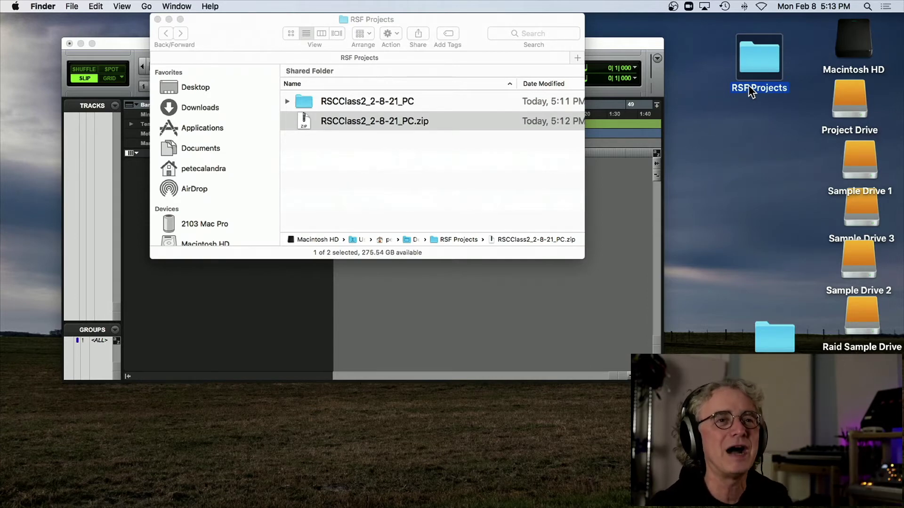
double_click(752, 58)
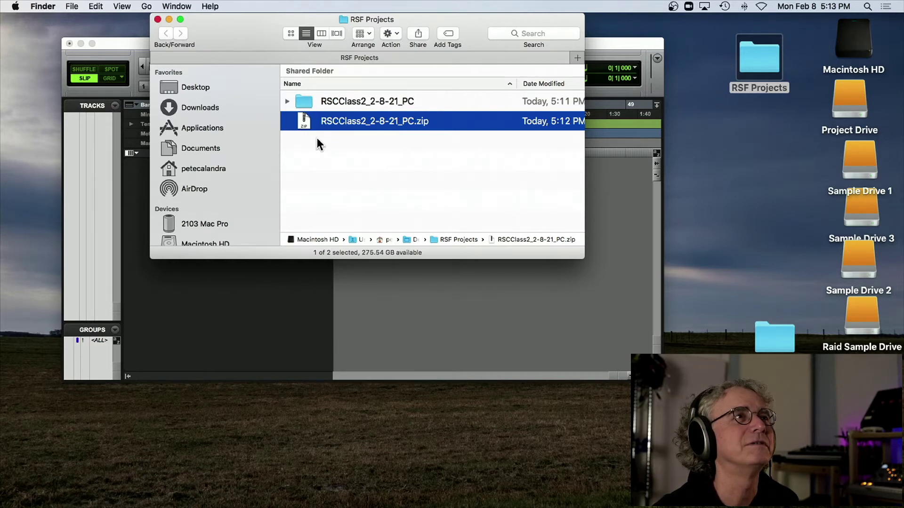
left_click(156, 18)
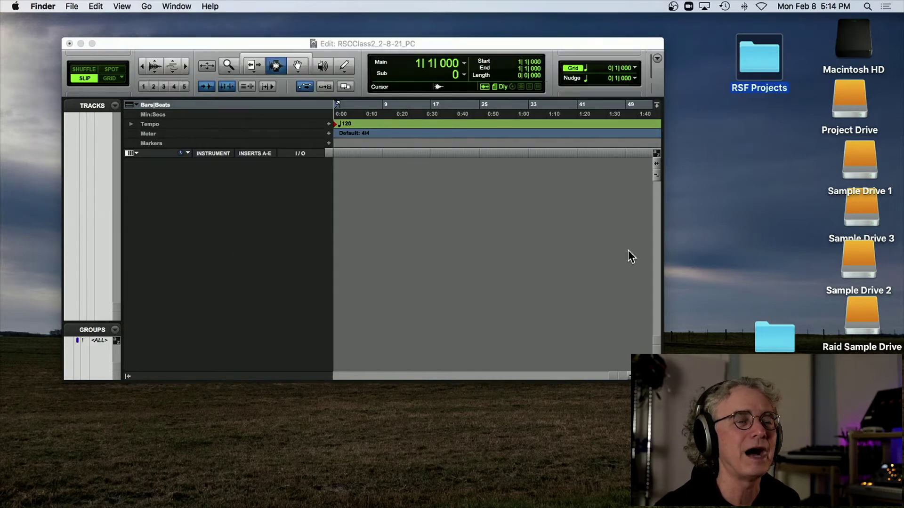
Switch to Google Chrome and go to dropbox.com.
mouse_move(152, 505)
left_click(71, 499)
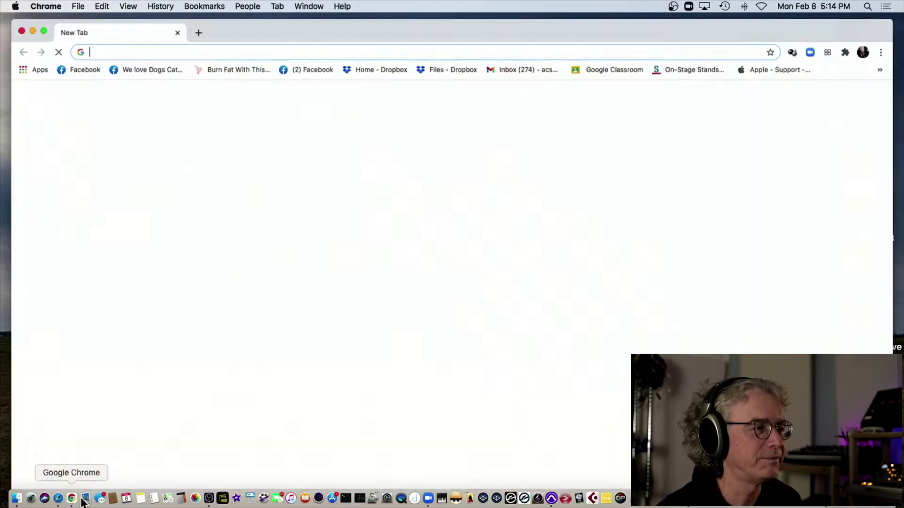
type("dropbox.com")
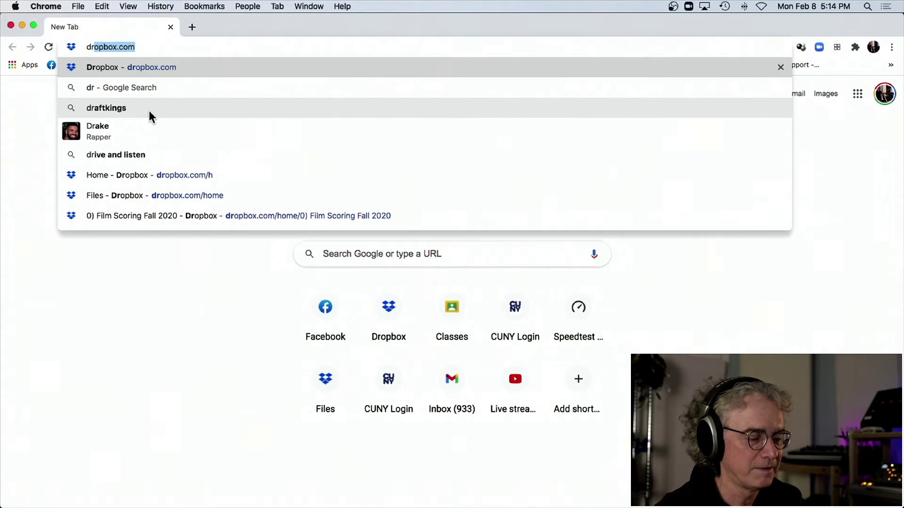
key("Return")
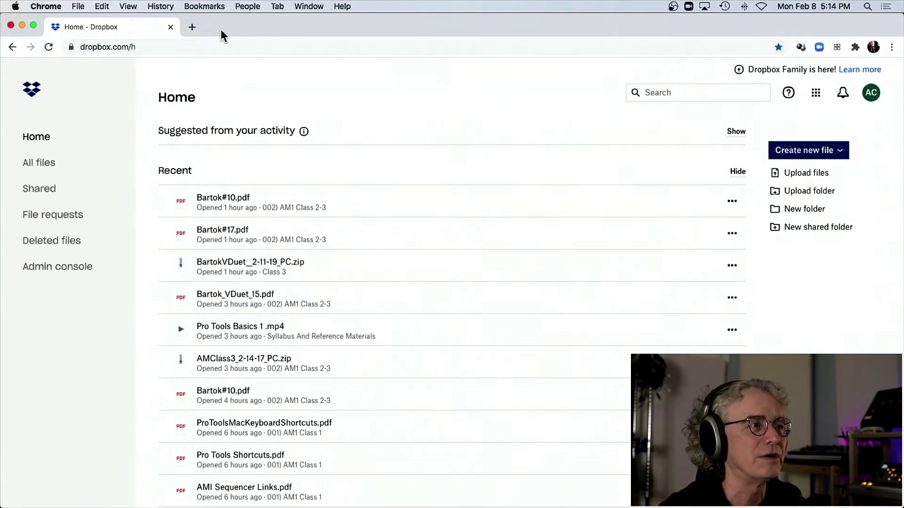
Submit the RSF Projects folder from the desktop for upload to Dropbox, then close the browser window and leave the site.
left_click(42, 138)
left_click_drag(234, 36, 255, 155)
left_click_drag(764, 59, 380, 225)
left_click_drag(369, 151, 380, 64)
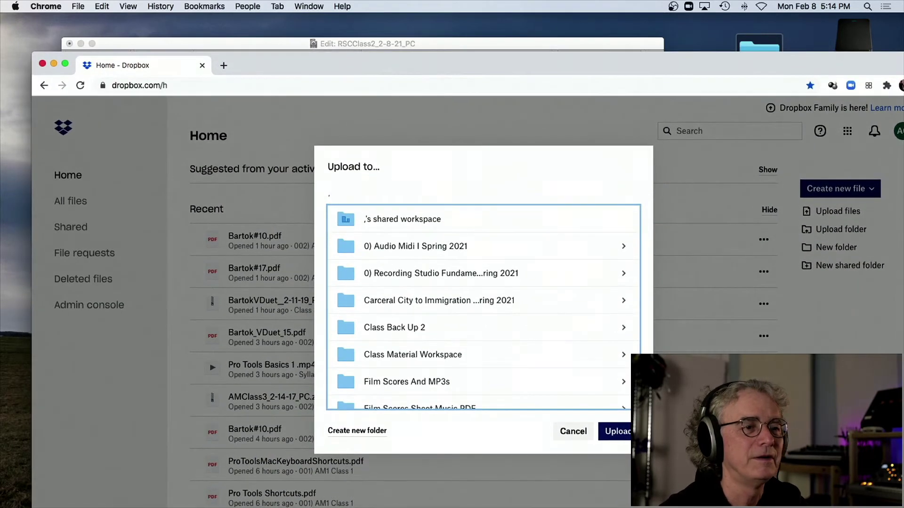
left_click(620, 431)
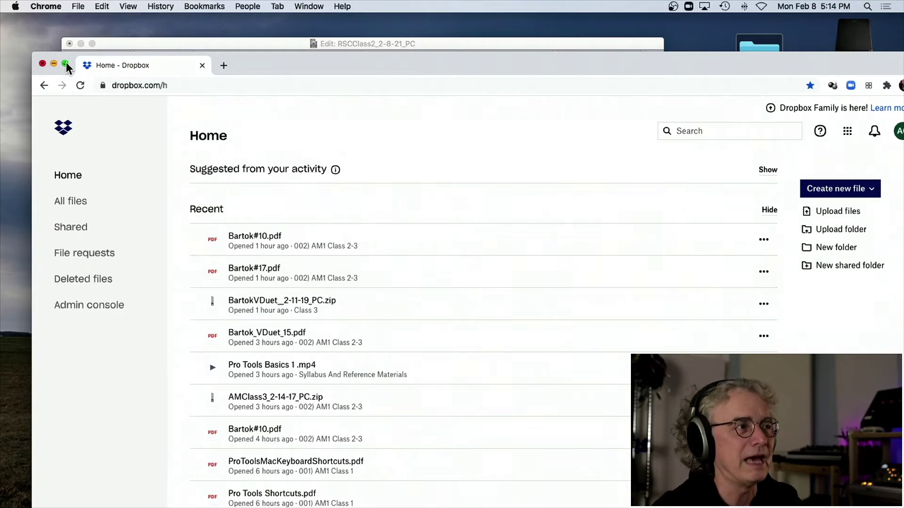
left_click(42, 64)
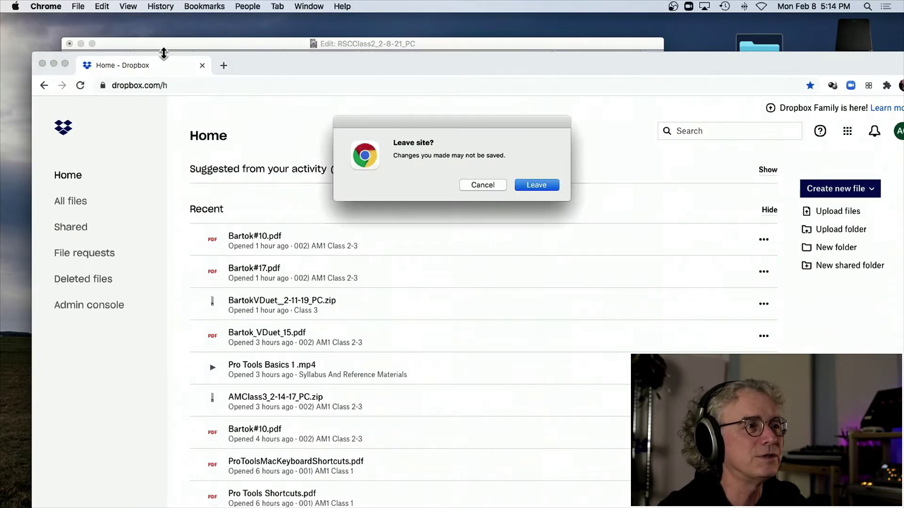
left_click(536, 185)
Reposition the Pro Tools Edit window and open the RSF Projects folder from the desktop.
left_click_drag(208, 46, 171, 30)
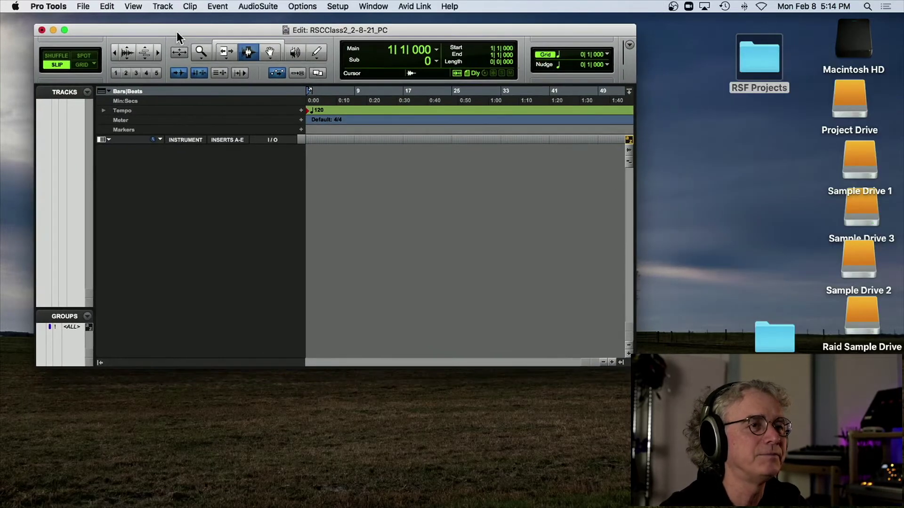
double_click(760, 56)
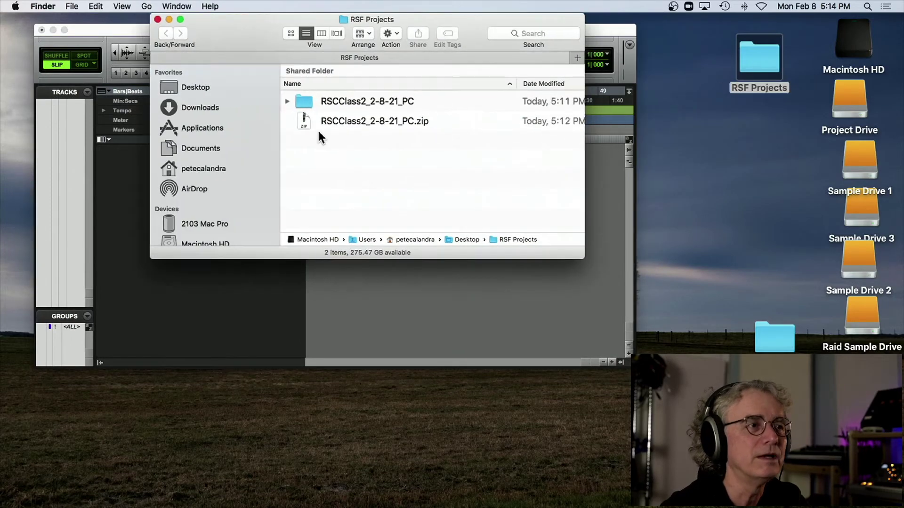
Check the file information of RSCClass2_2-8-21_PC.zip in the RSF Projects folder and close the info window.
left_click(303, 121)
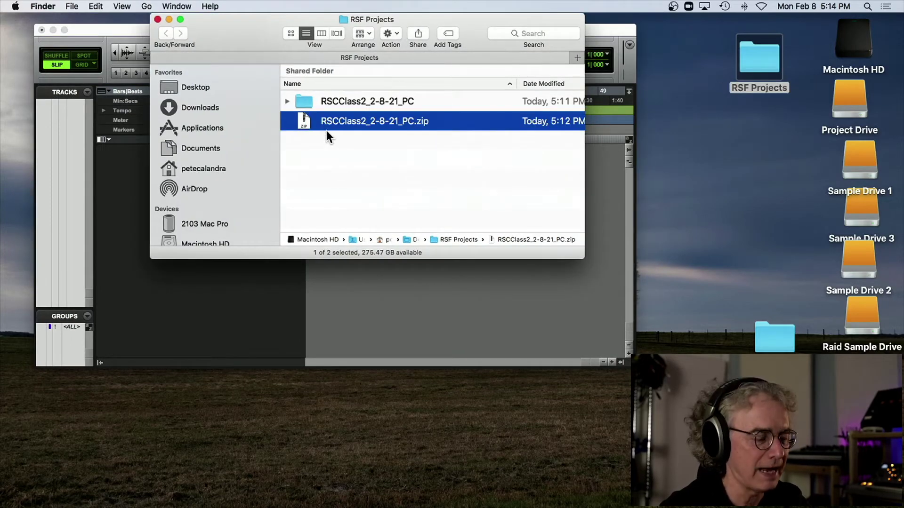
key("super+i")
scroll(326, 131, "right", 1)
scroll(230, 143, "down", 1)
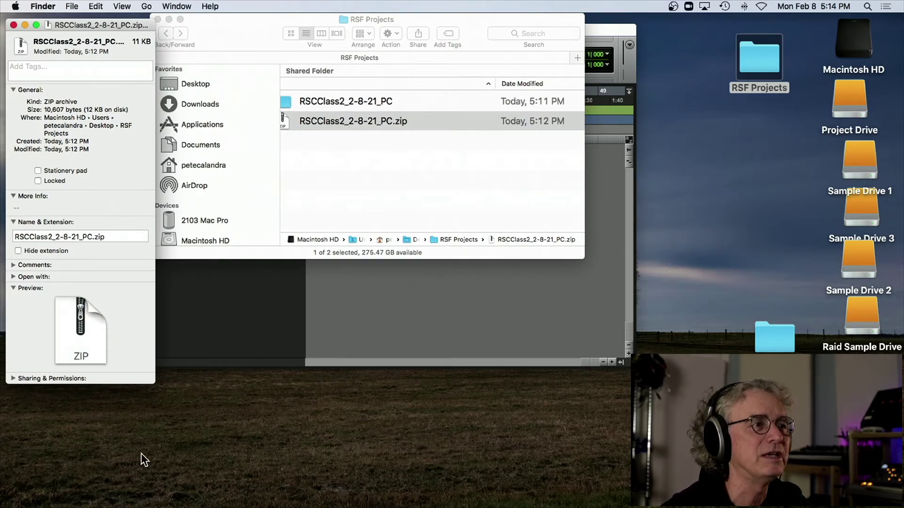
key("super+w")
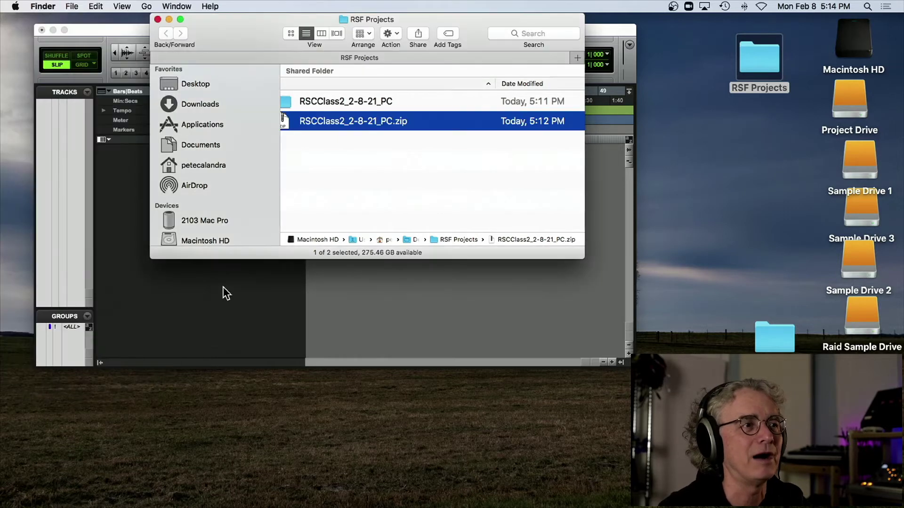
Close the RSF Projects folder window, return to Pro Tools, and enlarge the Edit window in width and height.
left_click(158, 19)
left_click(161, 30)
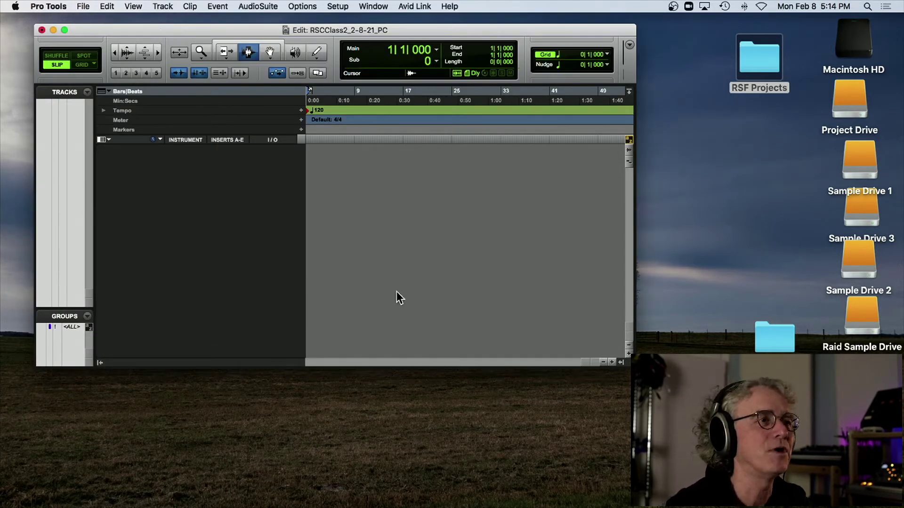
left_click_drag(619, 364, 801, 454)
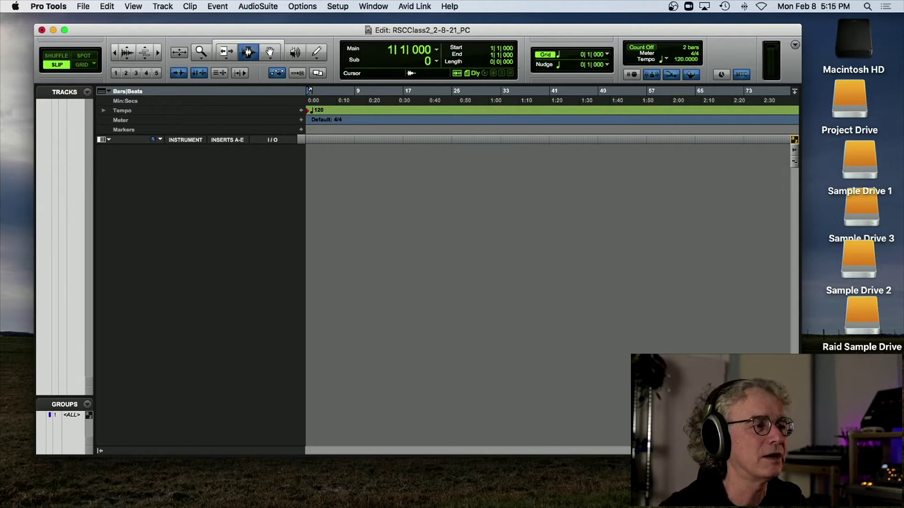
Open the Mix and Transport windows and reposition both of them over the Edit window.
left_click(372, 7)
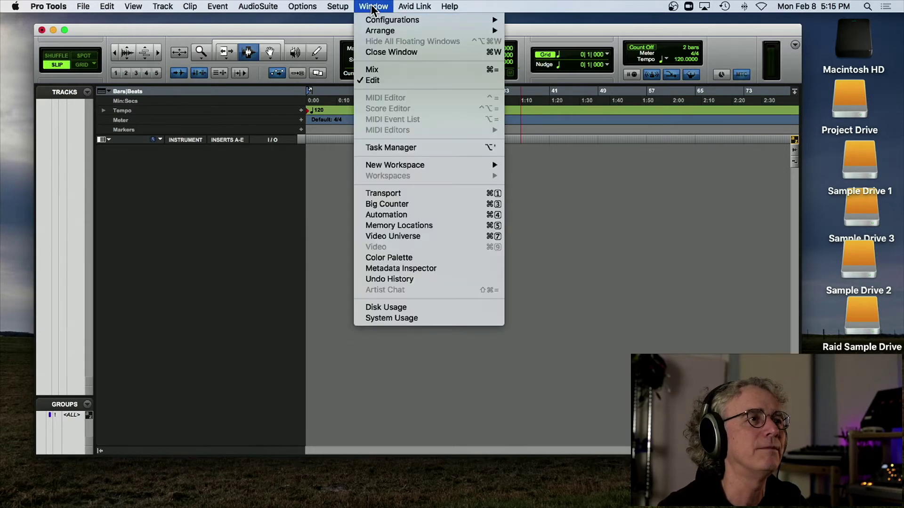
left_click(373, 69)
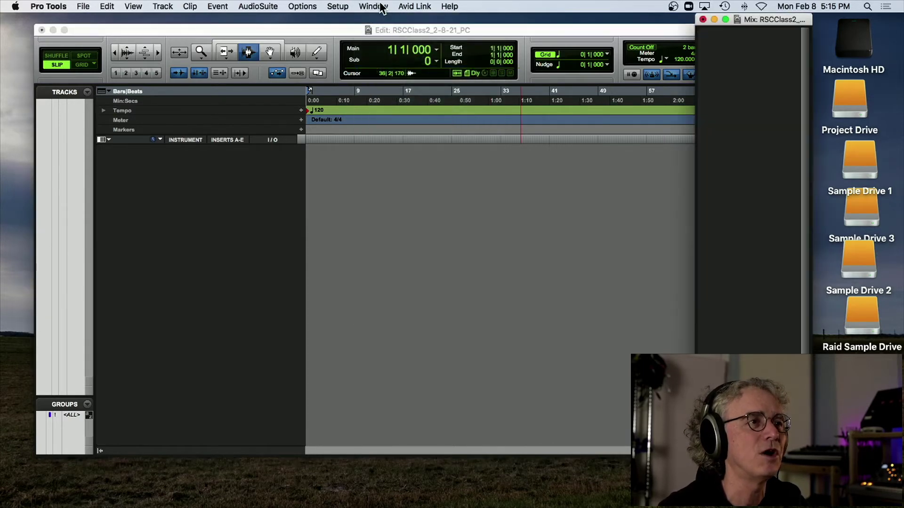
left_click(380, 5)
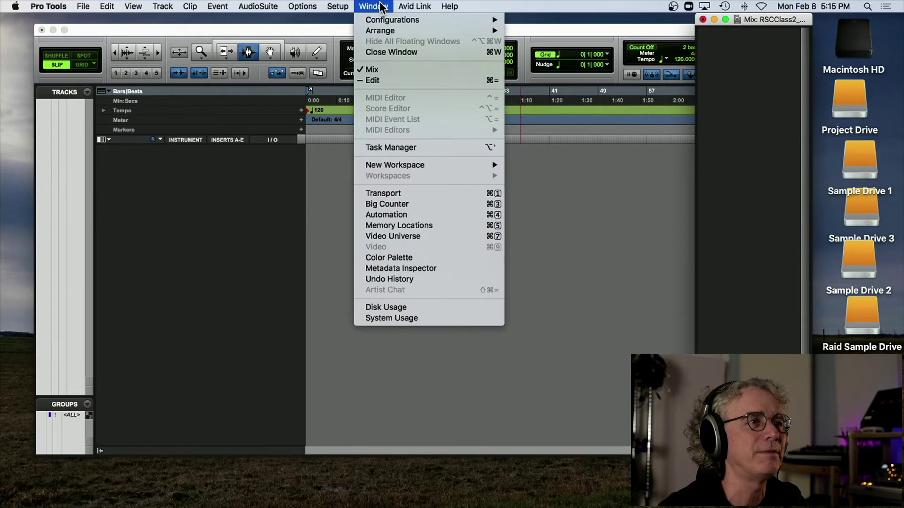
left_click(400, 193)
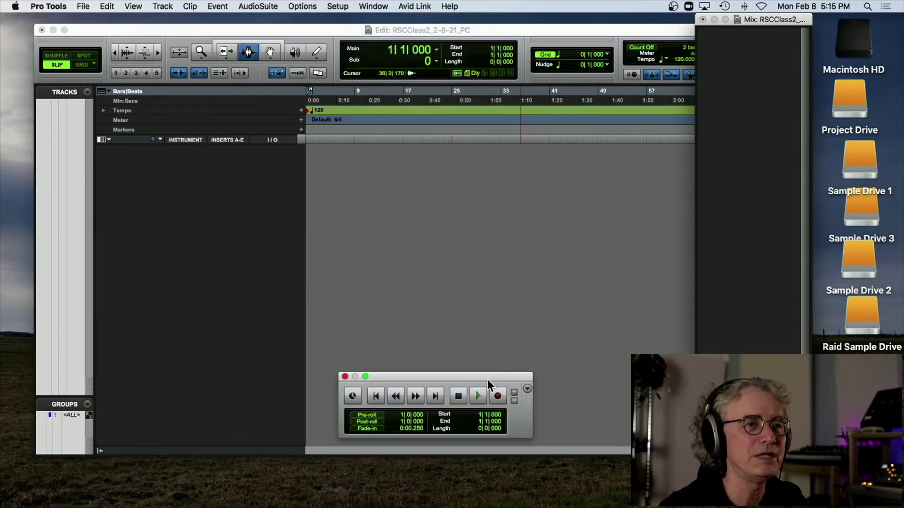
left_click_drag(484, 377, 466, 211)
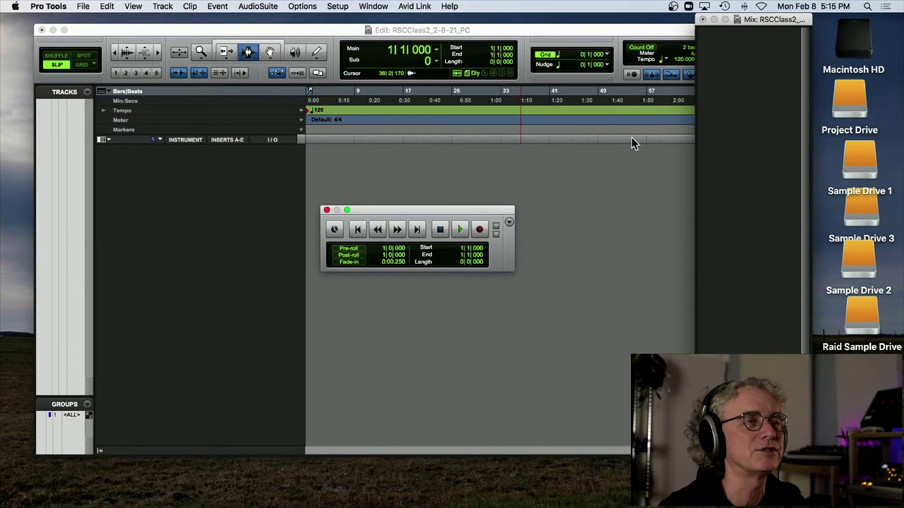
left_click_drag(767, 20, 780, 34)
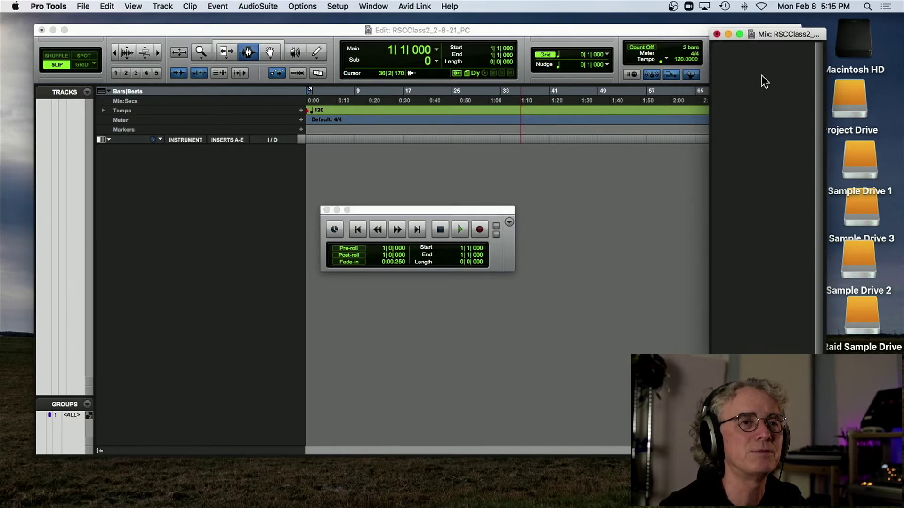
Close the Transport and Mix windows, leaving only the Edit window open.
left_click(419, 208)
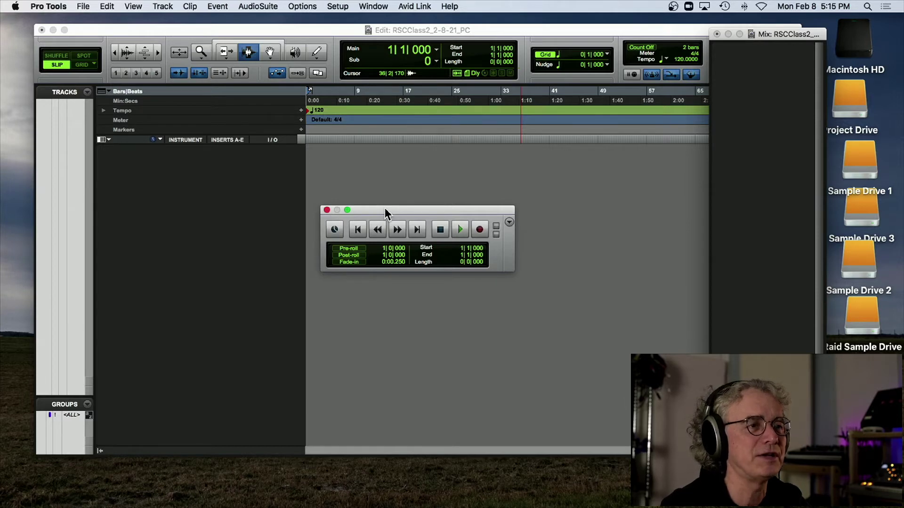
left_click(326, 210)
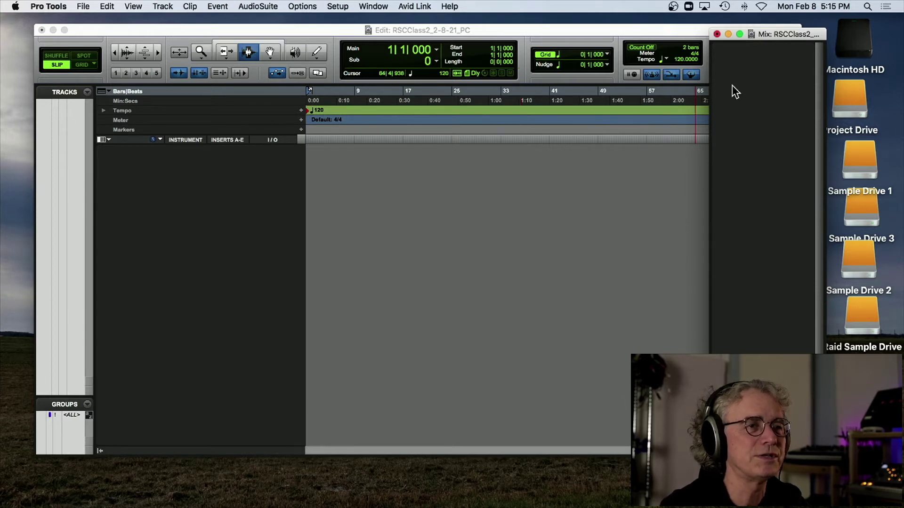
left_click(716, 34)
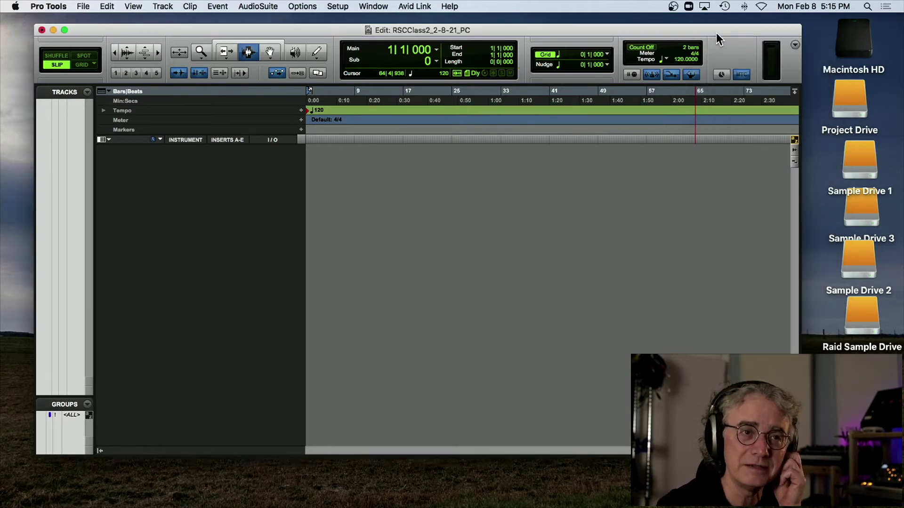
Reposition the Edit window just below the menu bar and expand it to cover more of the screen.
left_click_drag(692, 32, 711, 25)
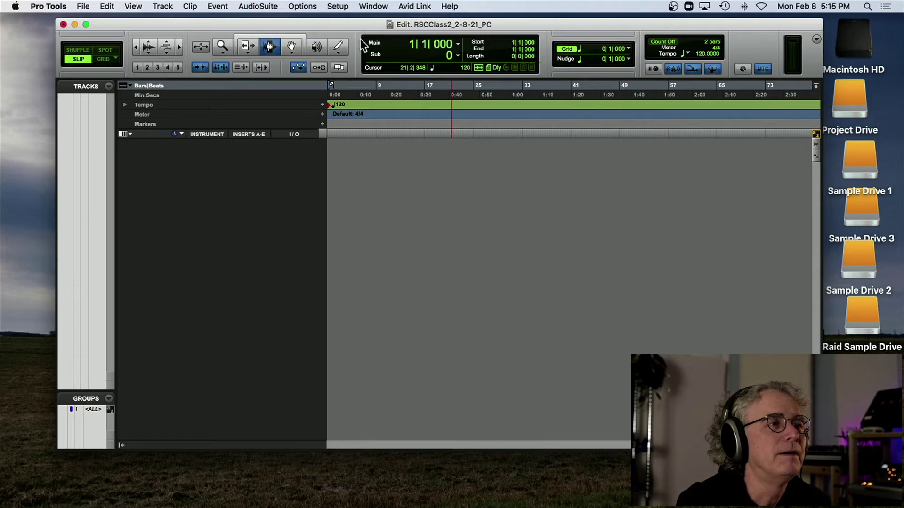
left_click_drag(343, 22, 329, 20)
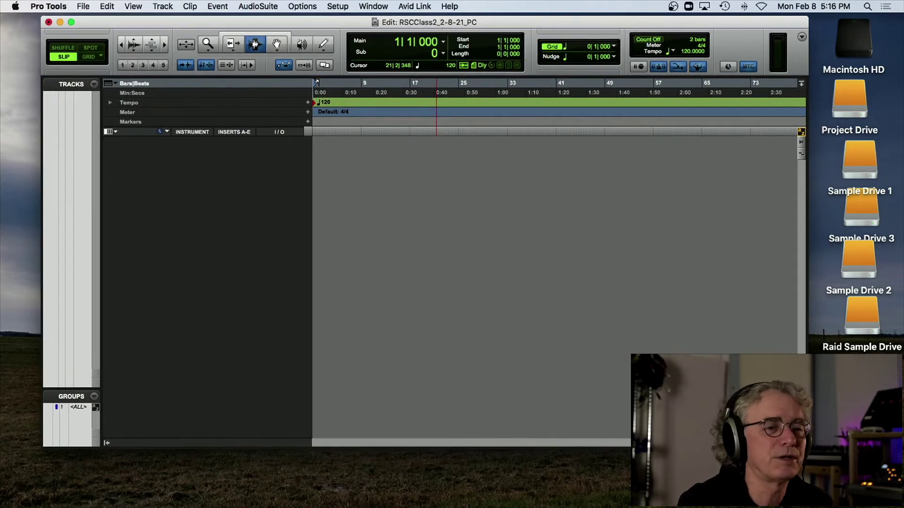
double_click(329, 19)
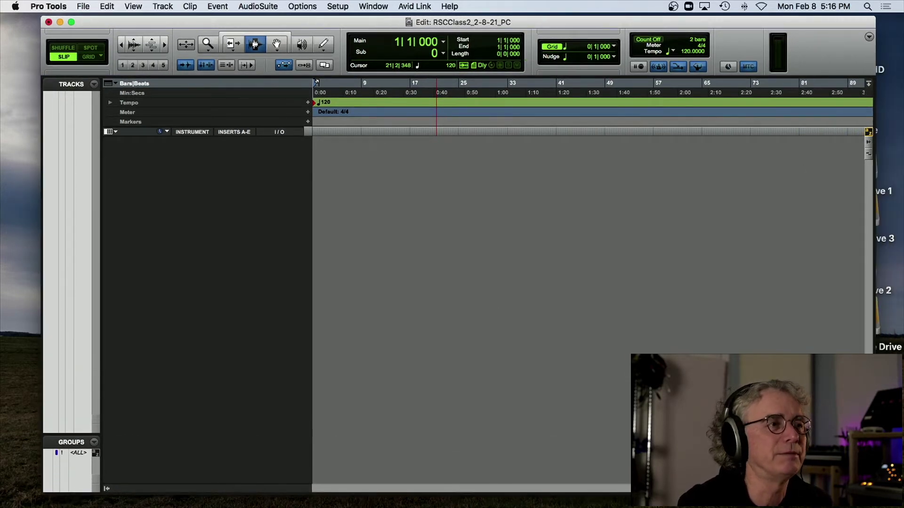
Examine the Playback Engine settings and available audio devices, decline reselecting Focusrite Thunderbolt, and close the dialog.
left_click(343, 10)
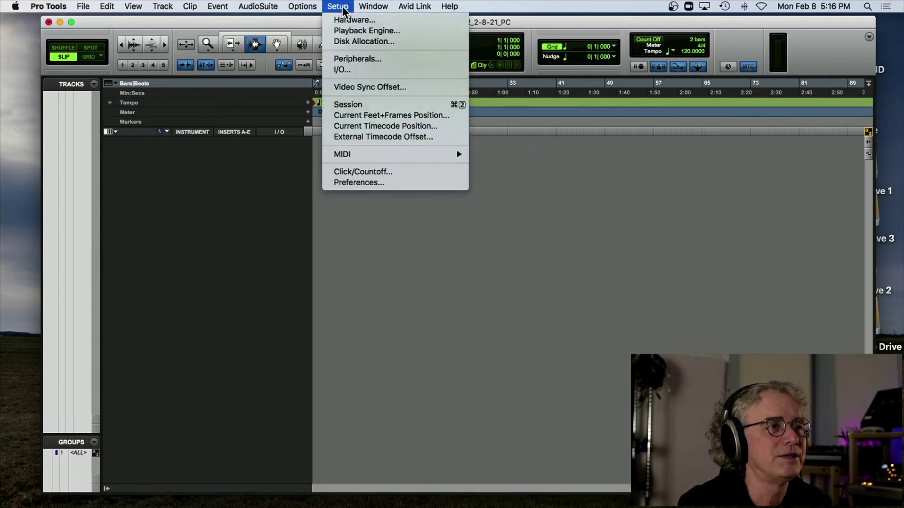
left_click(344, 31)
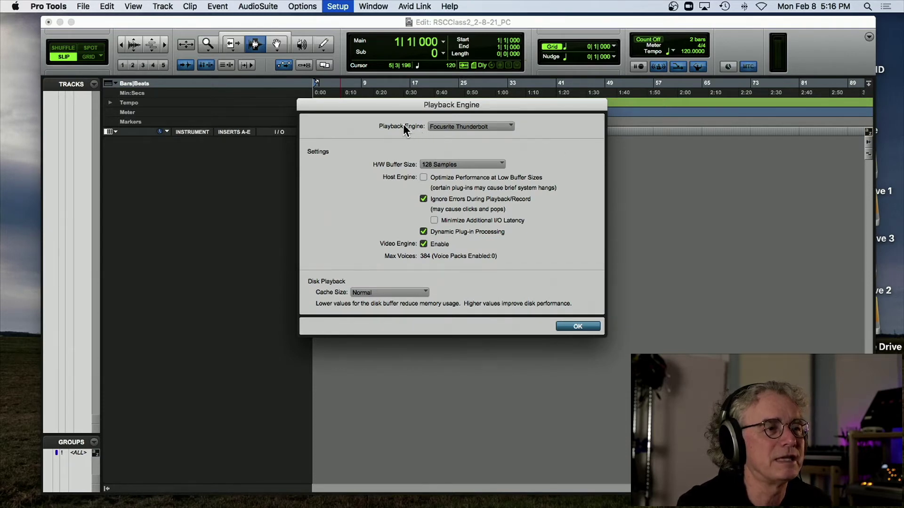
left_click(495, 125)
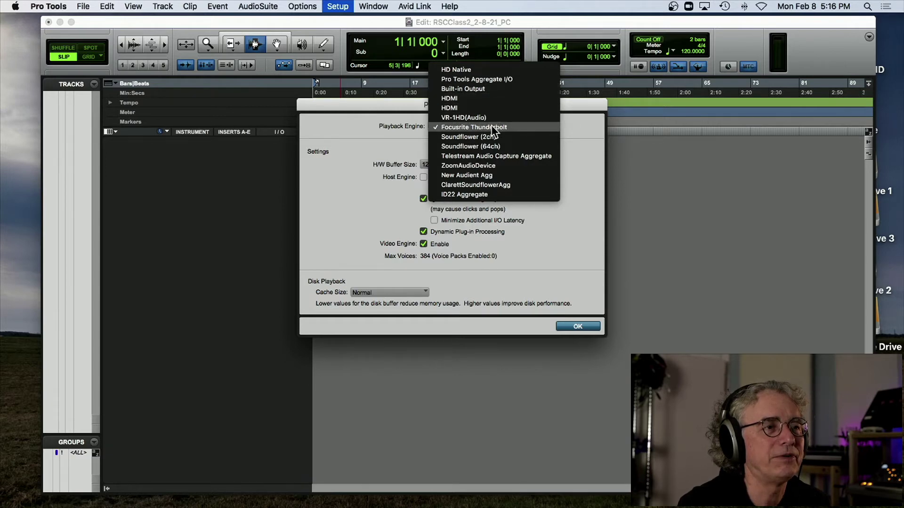
left_click(491, 125)
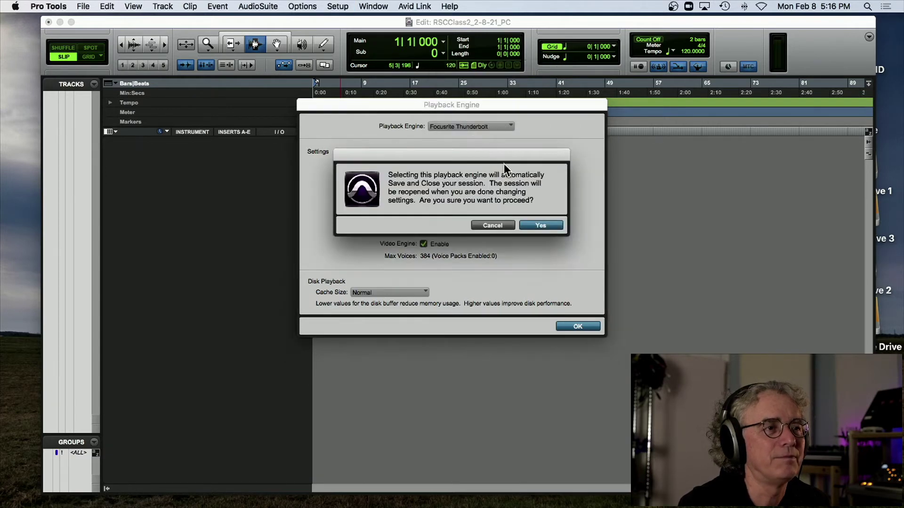
left_click(498, 224)
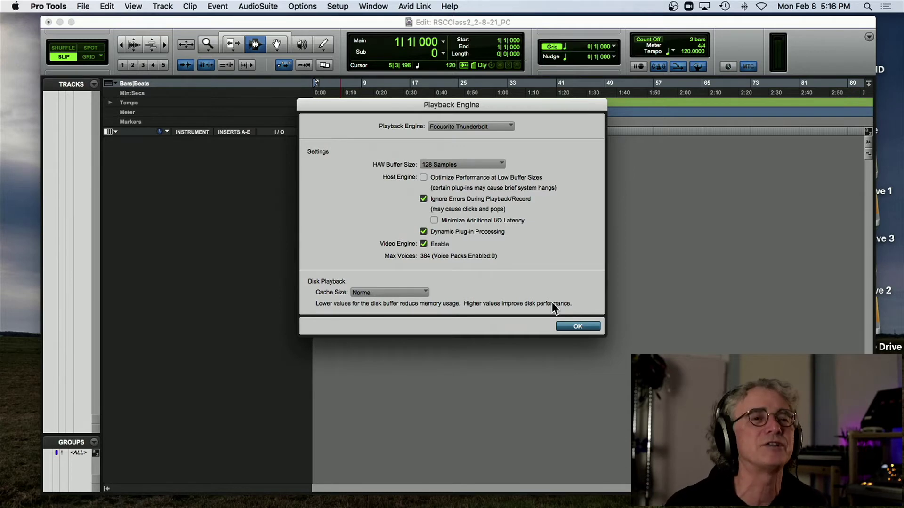
left_click(576, 326)
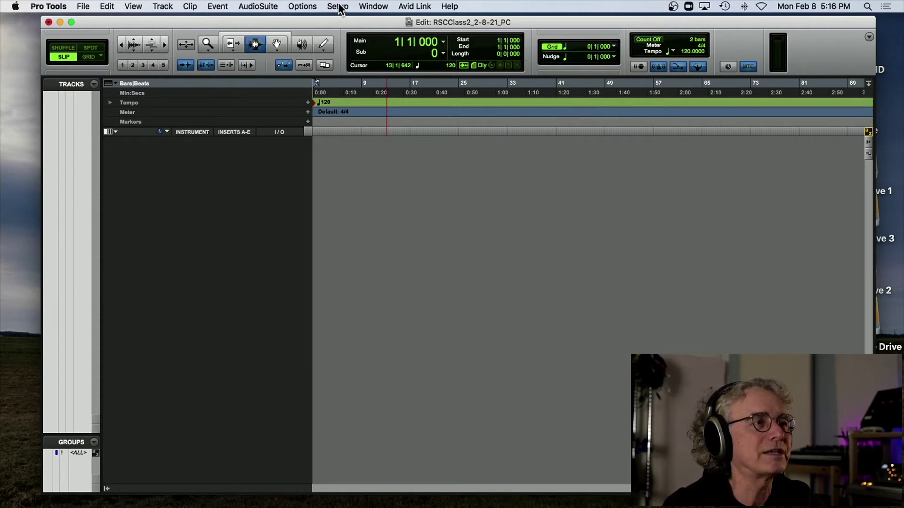
Shift the Edit window slightly and open the Spotlight keyboard shortcuts in System Preferences.
left_click_drag(337, 18, 329, 15)
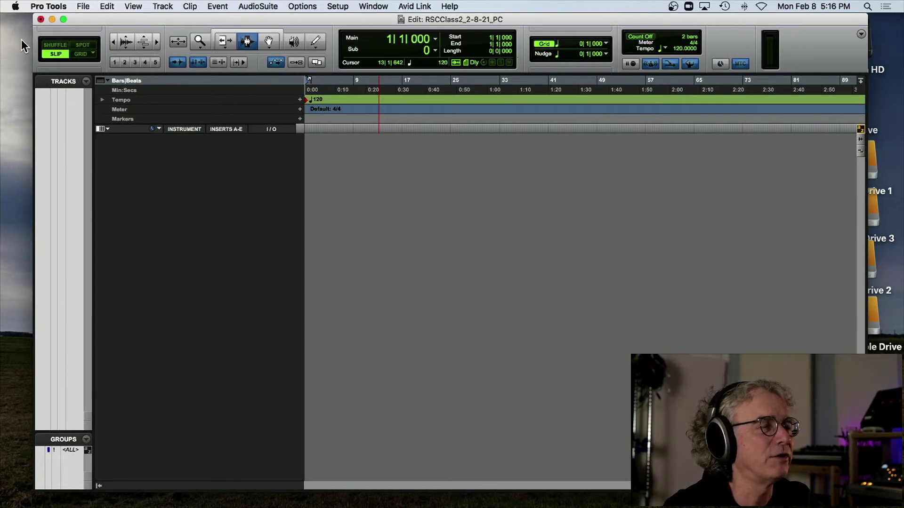
left_click(16, 6)
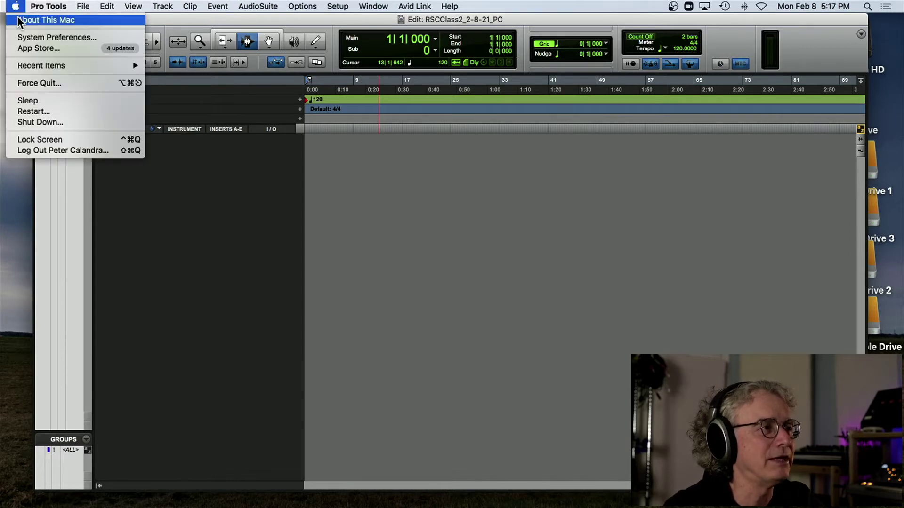
left_click(536, 132)
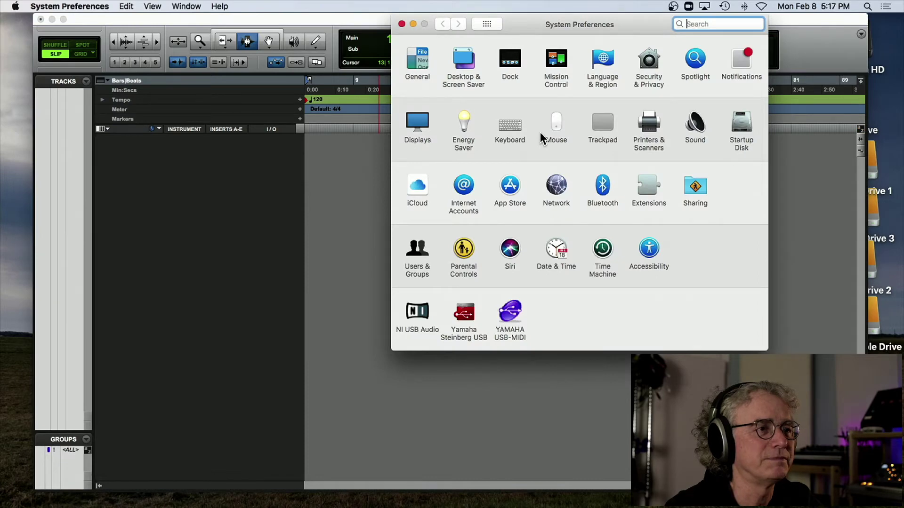
left_click_drag(567, 26, 462, 32)
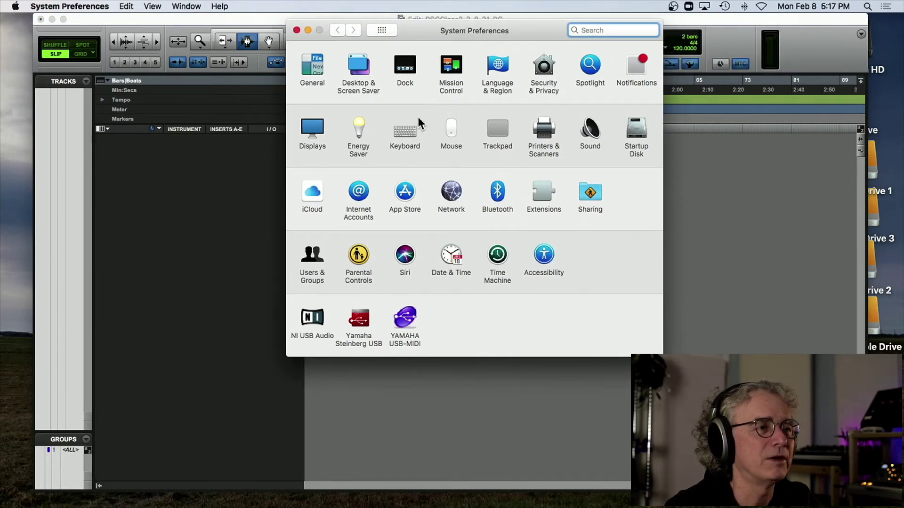
left_click(409, 128)
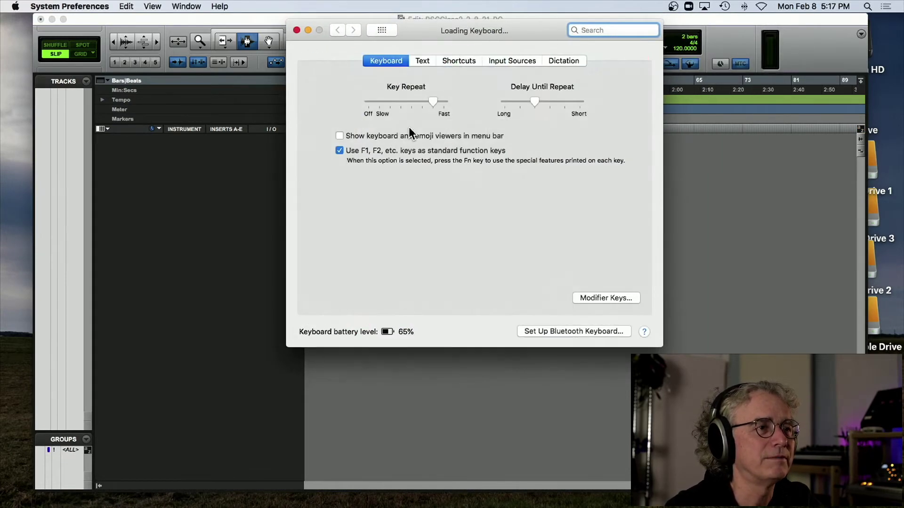
left_click(469, 60)
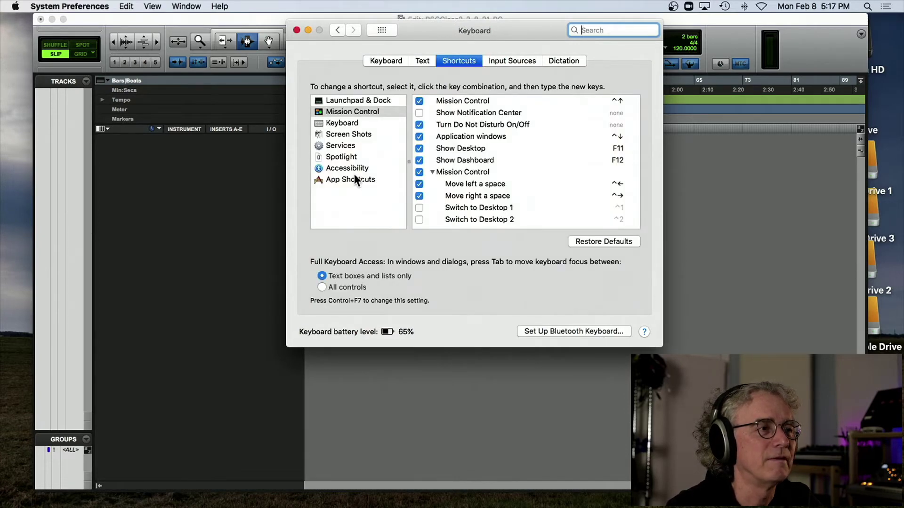
left_click(345, 156)
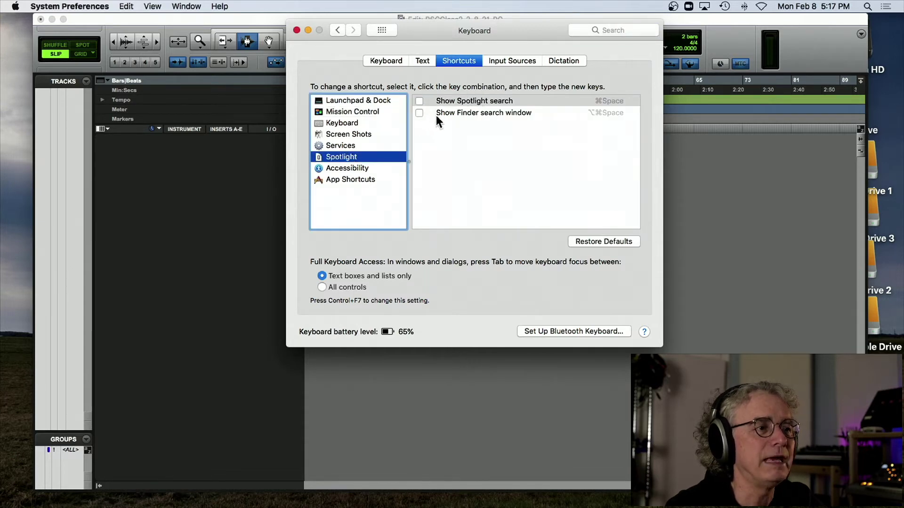
Enable the Spotlight search and Finder search window shortcuts briefly and turn both off again.
left_click(419, 100)
left_click(419, 113)
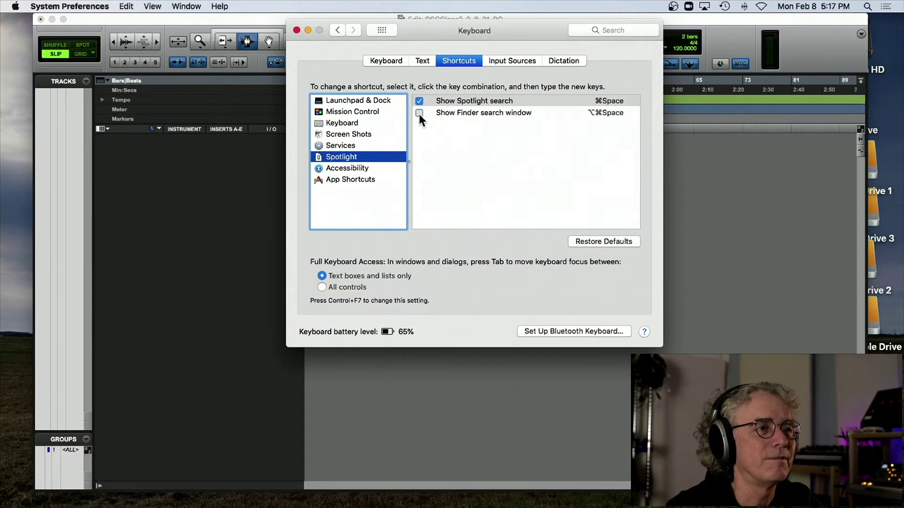
left_click(418, 101)
left_click(419, 113)
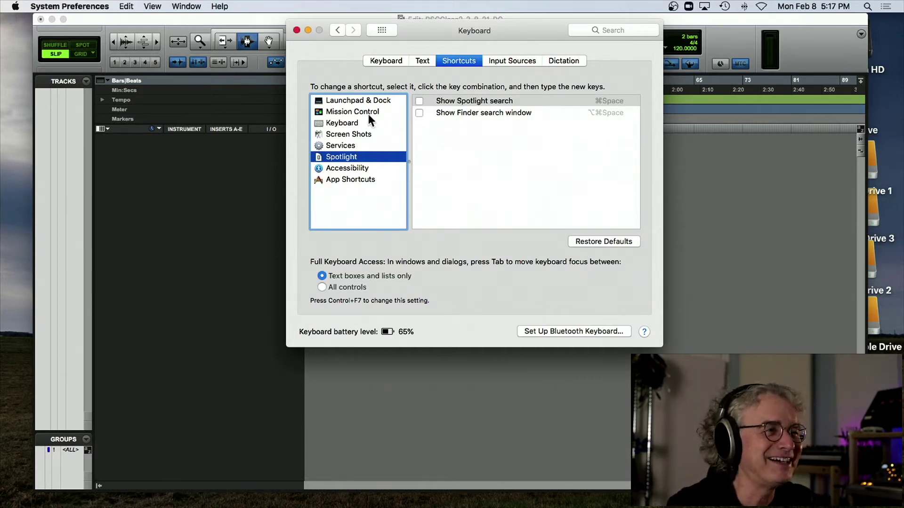
Check the keyboard setting for standard function keys, revisit the Spotlight shortcuts, and close System Preferences.
left_click(393, 60)
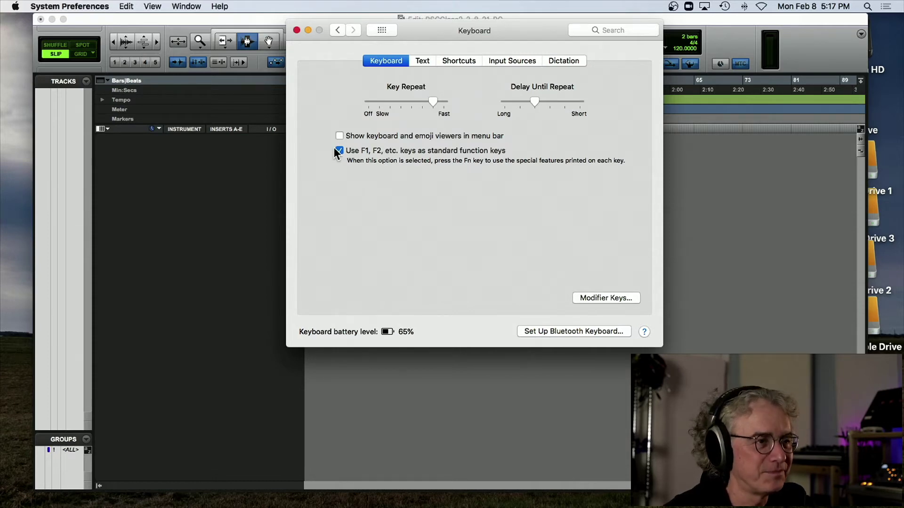
left_click(419, 60)
left_click(453, 59)
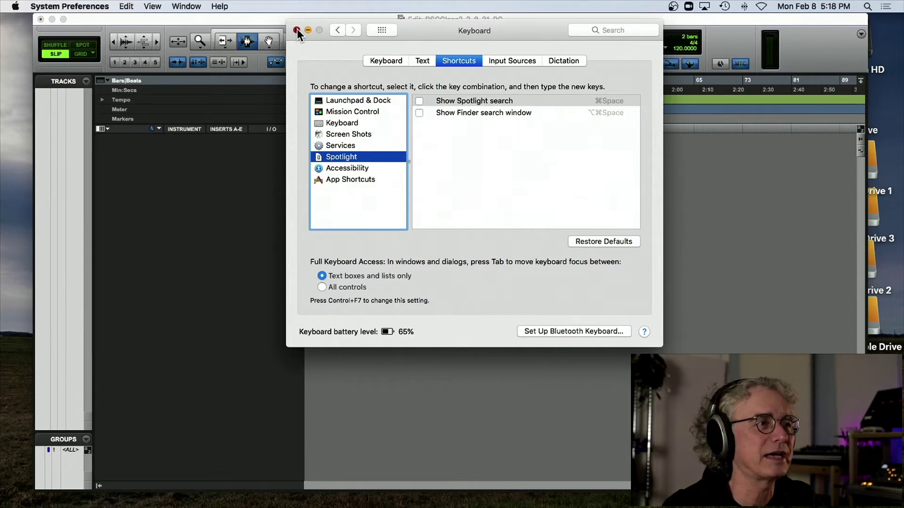
left_click(296, 29)
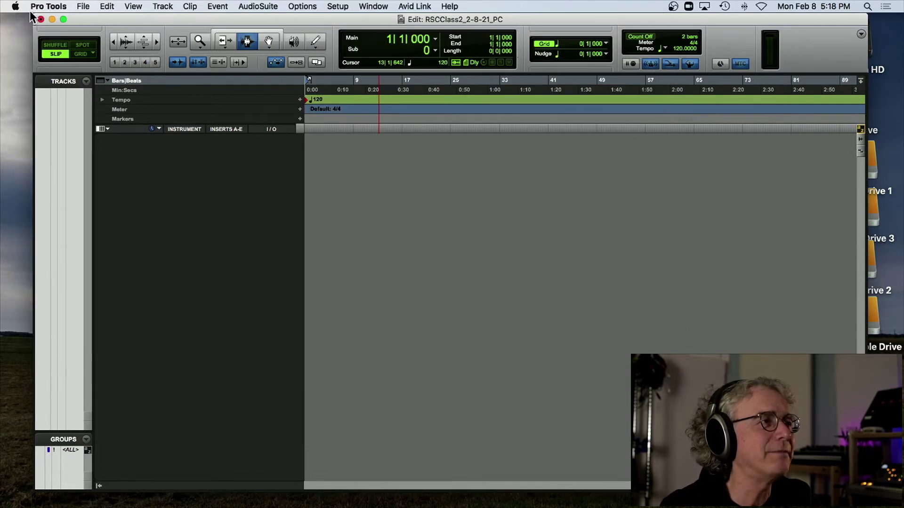
Check the secondary click setting in the Mac's Mouse preferences and close System Preferences.
left_click(16, 7)
left_click(28, 35)
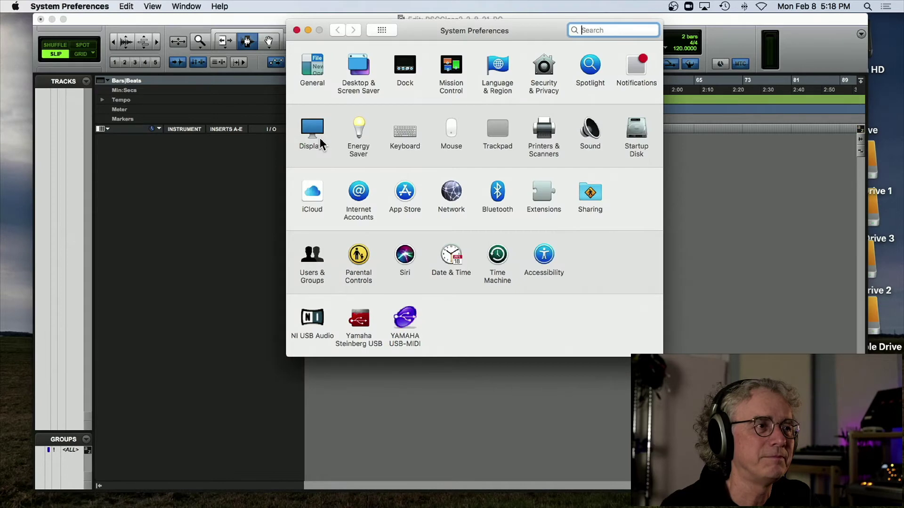
left_click(454, 124)
mouse_move(335, 113)
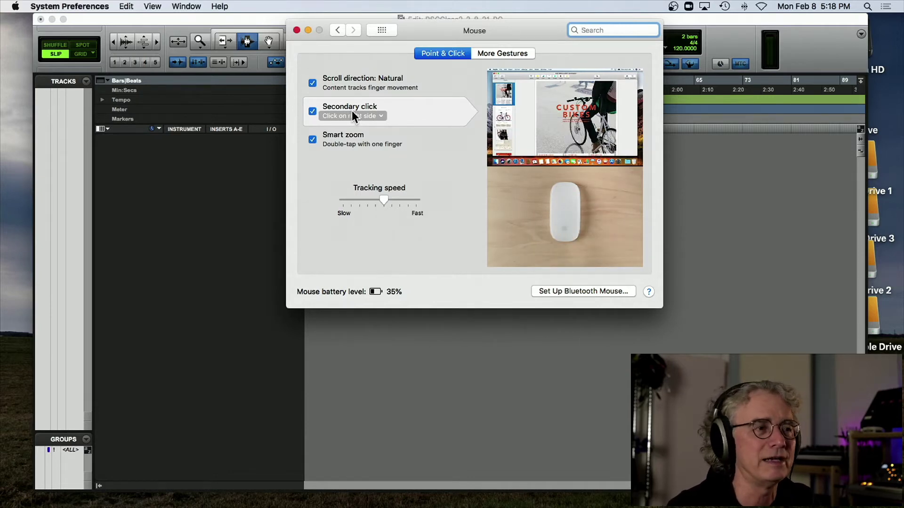
left_click(296, 30)
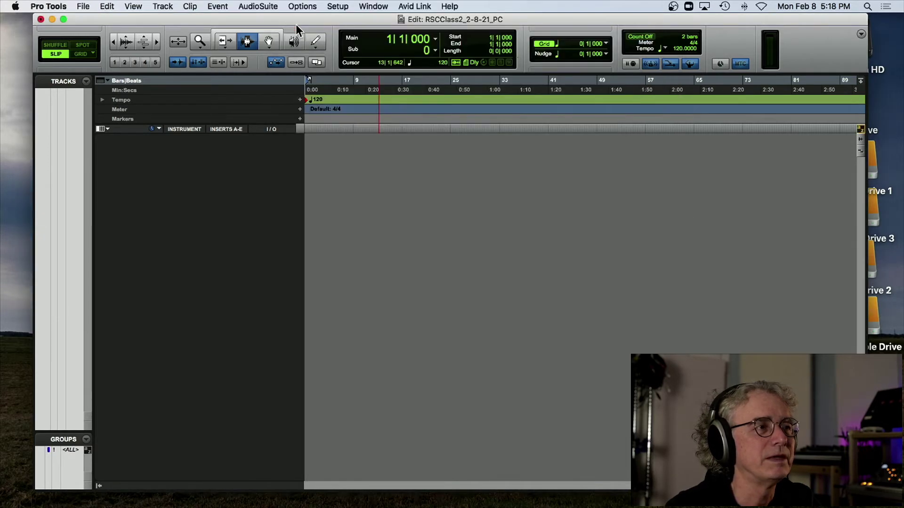
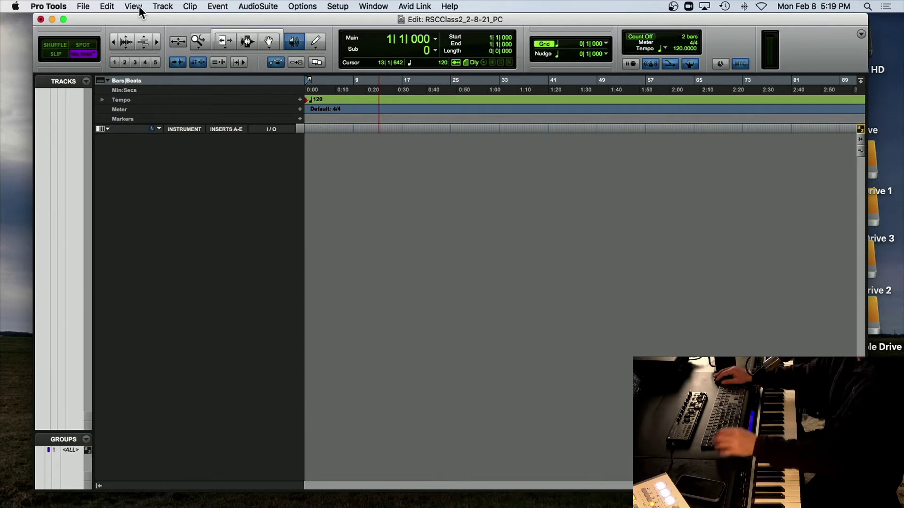
Select the Zoomer tool and switch the edit mode to Spot, ending in Grid mode.
key("F5")
key("F3")
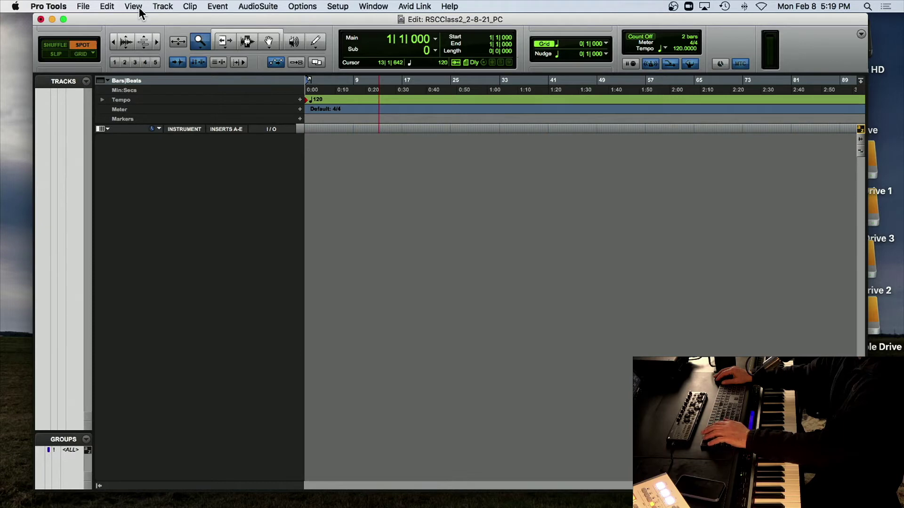
key("F4")
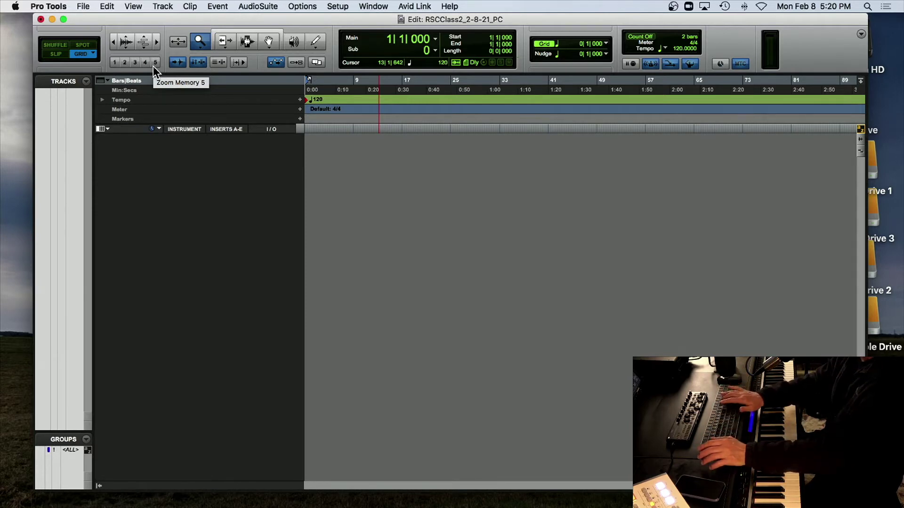
Try to mute the Mac's sound output.
key("XF86AudioMute")
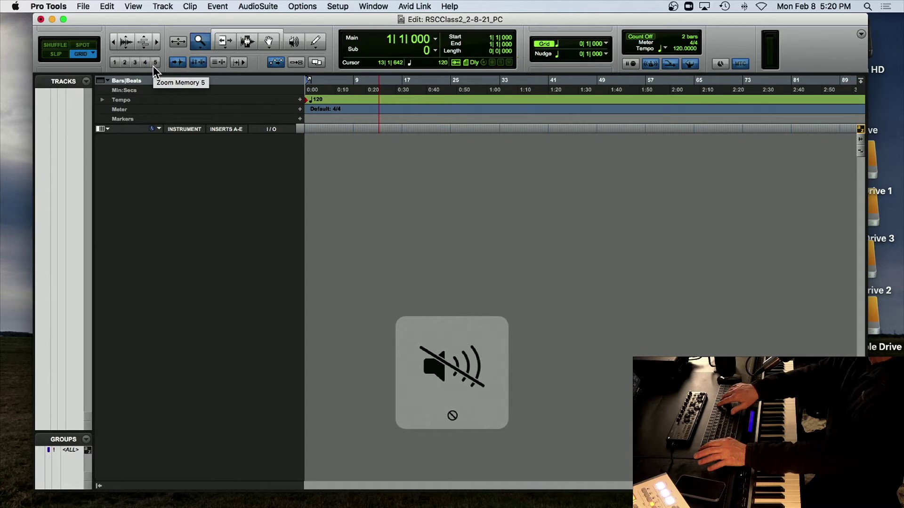
key("XF86AudioMute")
key("XF86AudioMute")
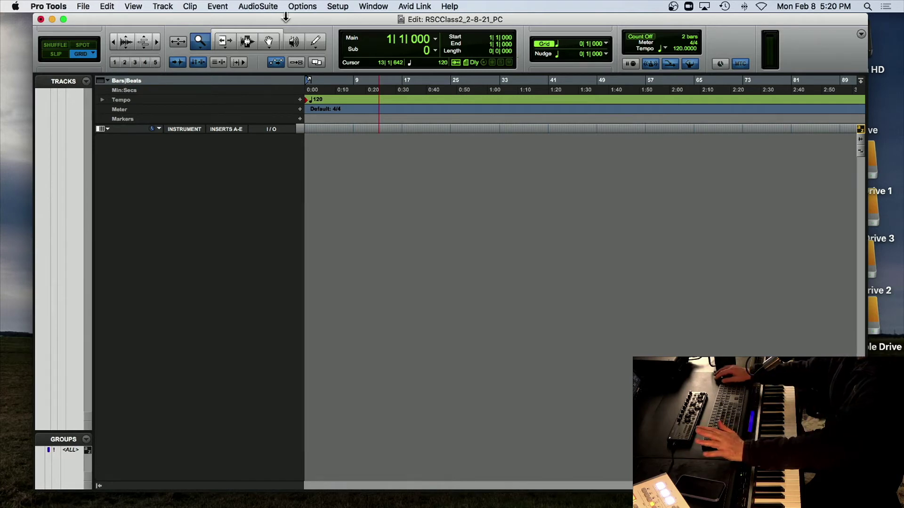
Shift the Edit window slightly sideways and open the Pro Tools Preferences.
left_click_drag(300, 15, 290, 16)
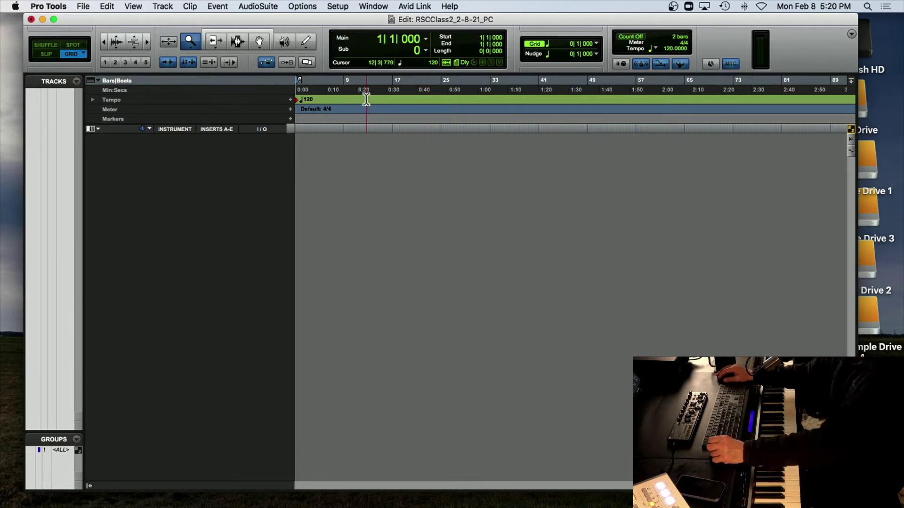
left_click(340, 8)
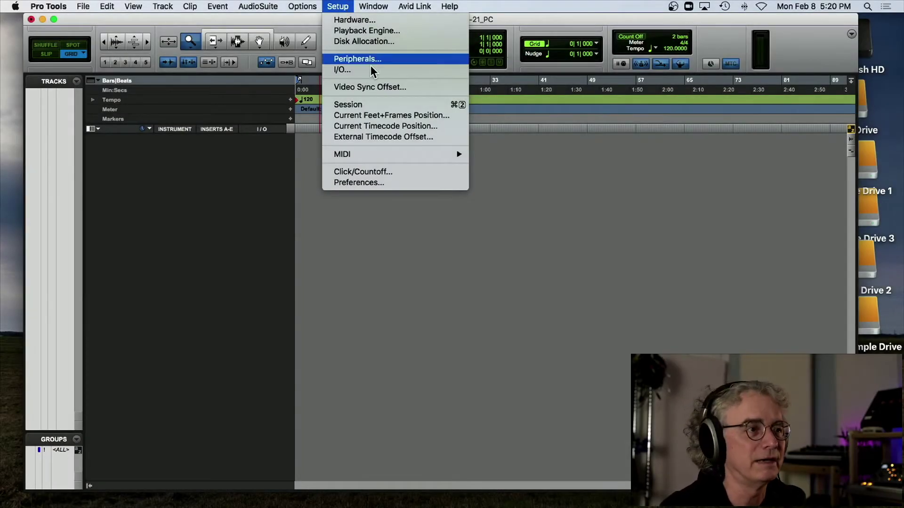
left_click(374, 182)
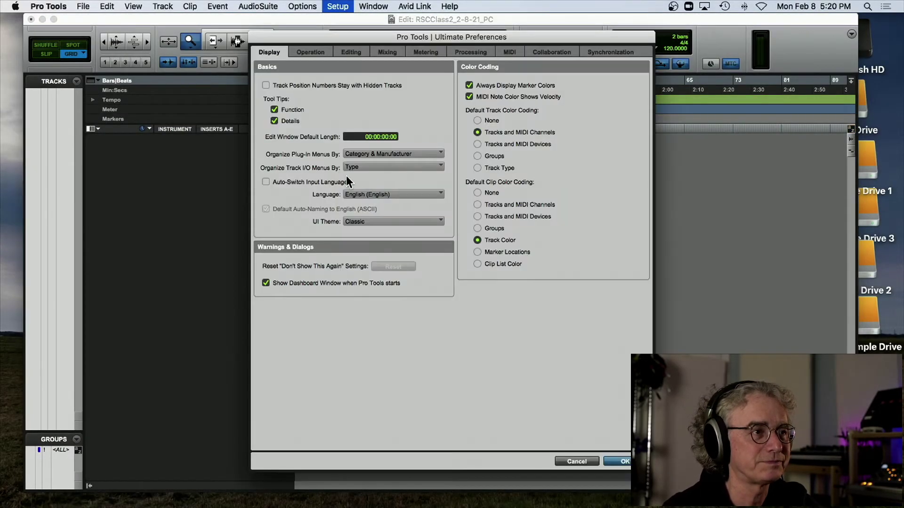
left_click_drag(414, 33, 377, 25)
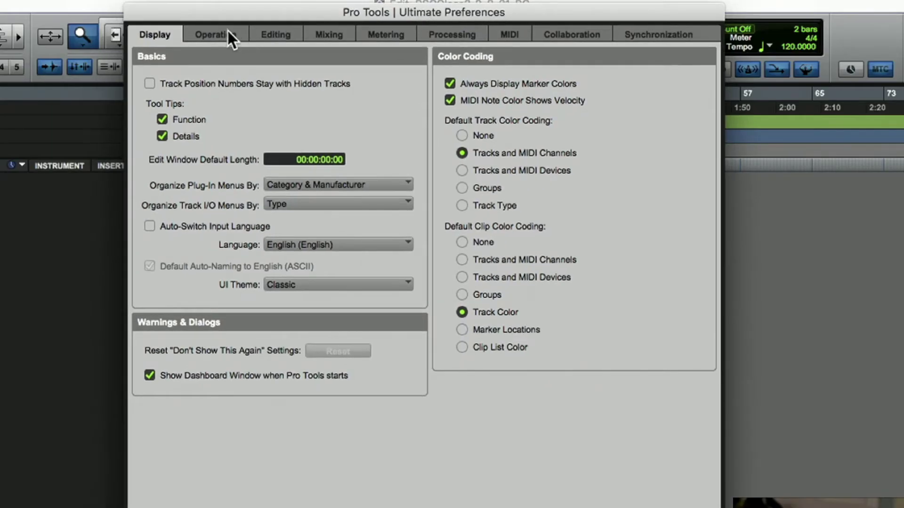
Look through the preference pages from Operation to Synchronization and return to the Display page.
left_click(228, 31)
left_click(276, 31)
left_click(329, 31)
left_click(386, 31)
left_click(452, 32)
left_click(509, 32)
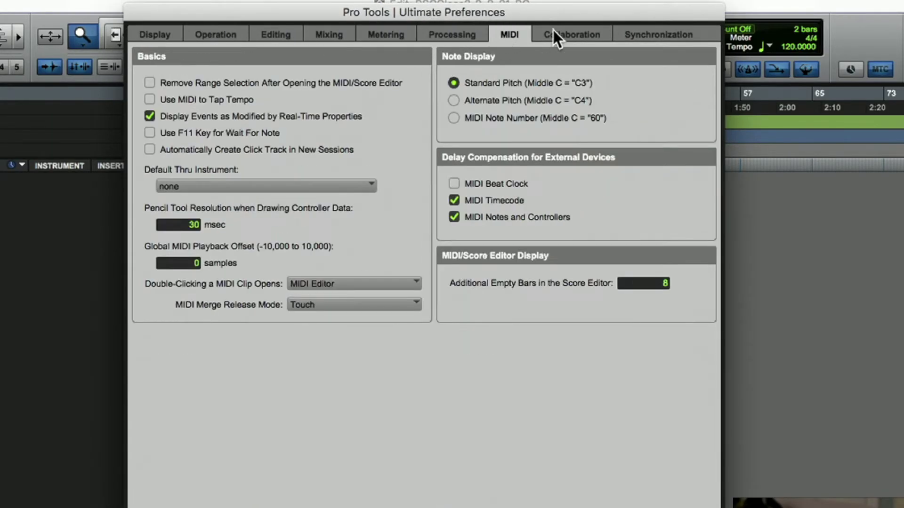
left_click(556, 36)
left_click(645, 29)
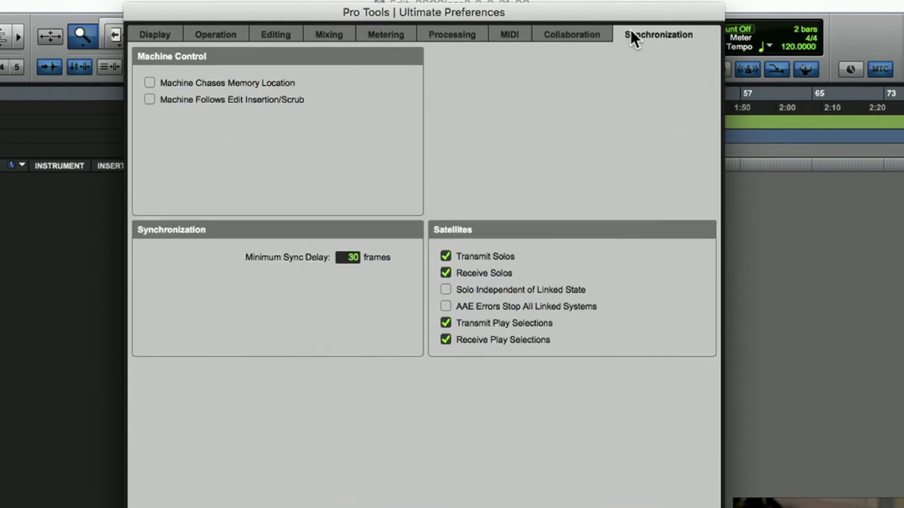
left_click(500, 34)
left_click(548, 33)
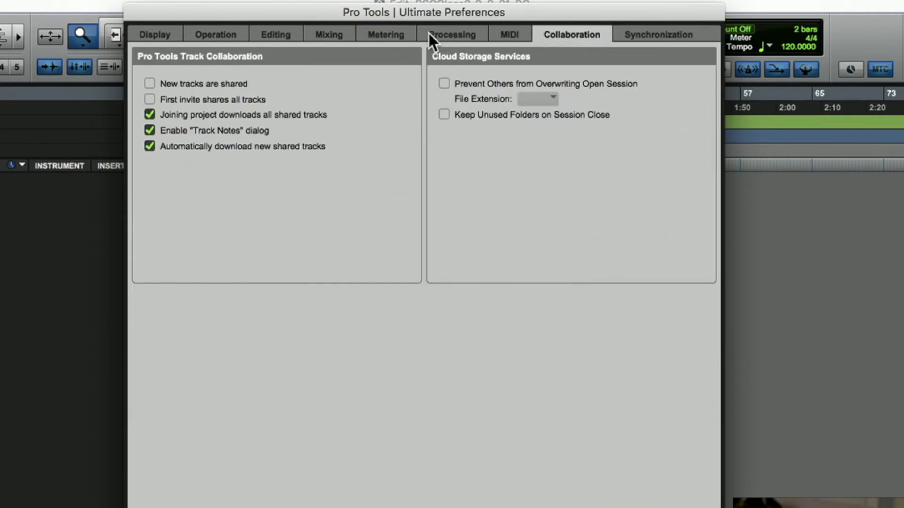
left_click(152, 37)
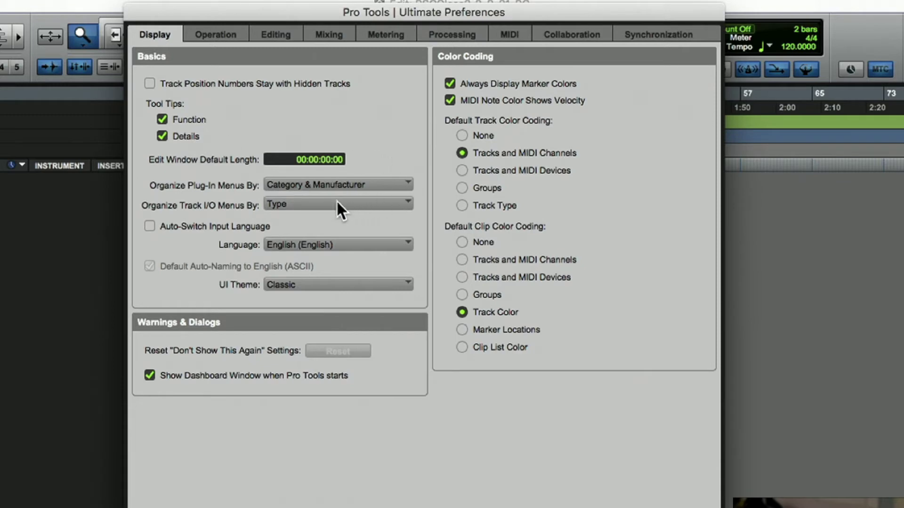
Set the plug-in menus to be organized by Category and Manufacturer and capture a screenshot of the Display preferences.
left_click(282, 184)
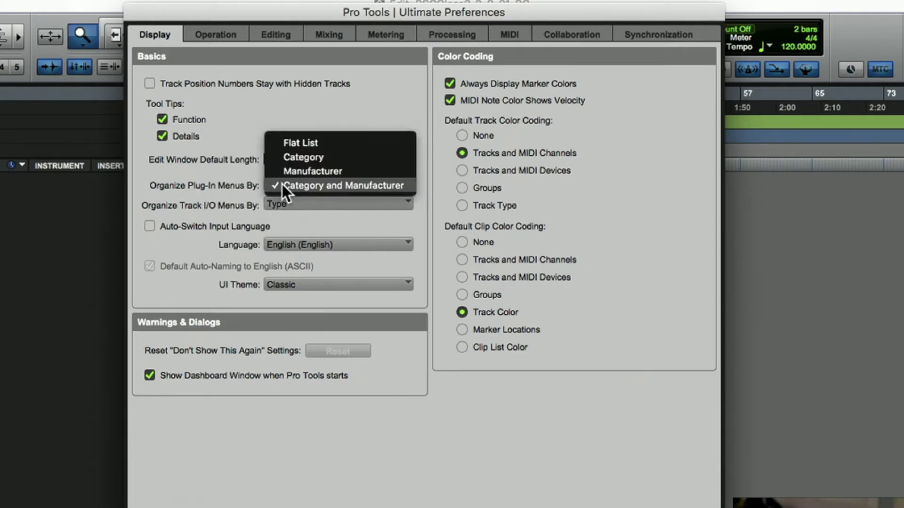
left_click(377, 186)
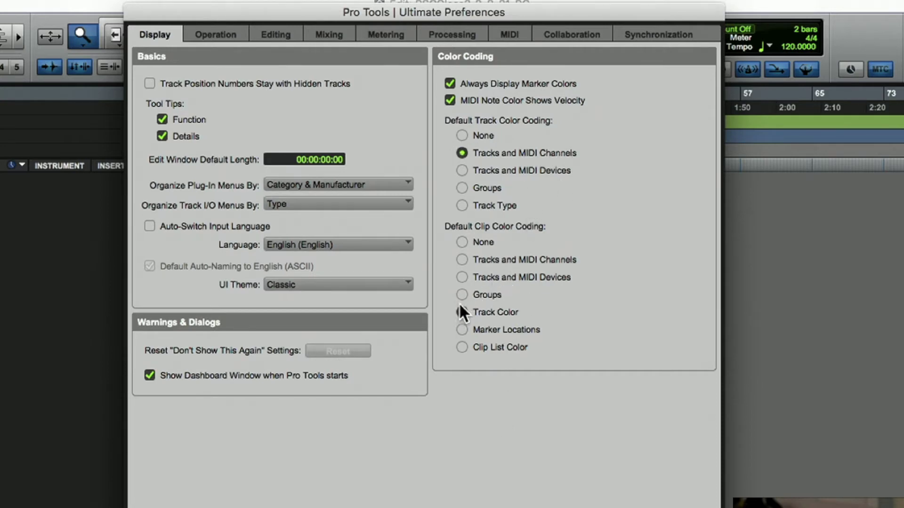
key("super+shift+4")
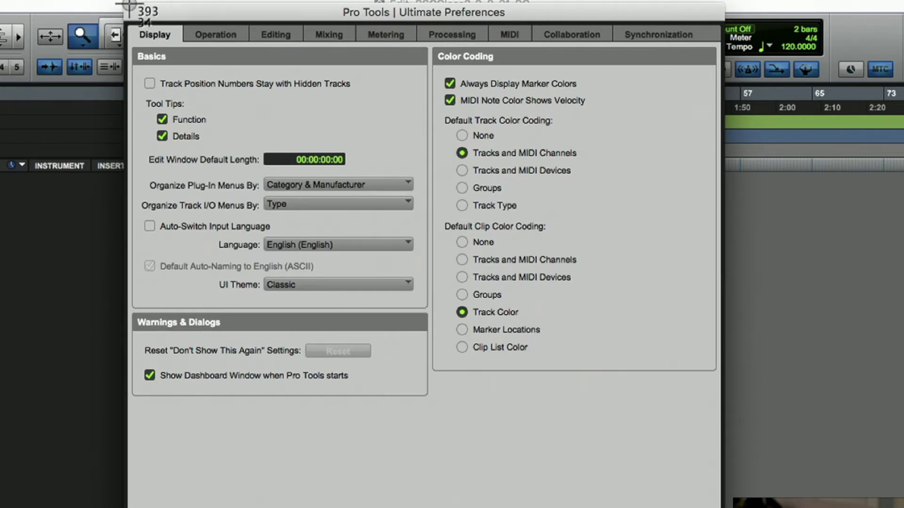
left_click_drag(124, 3, 727, 507)
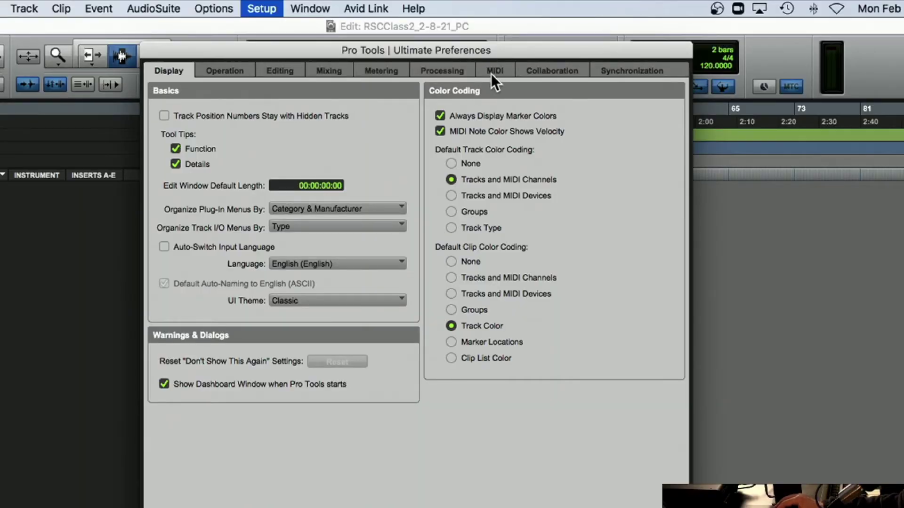
Enable Automatically Create Click Track in New Sessions in the MIDI preferences and save the preferences.
left_click(493, 71)
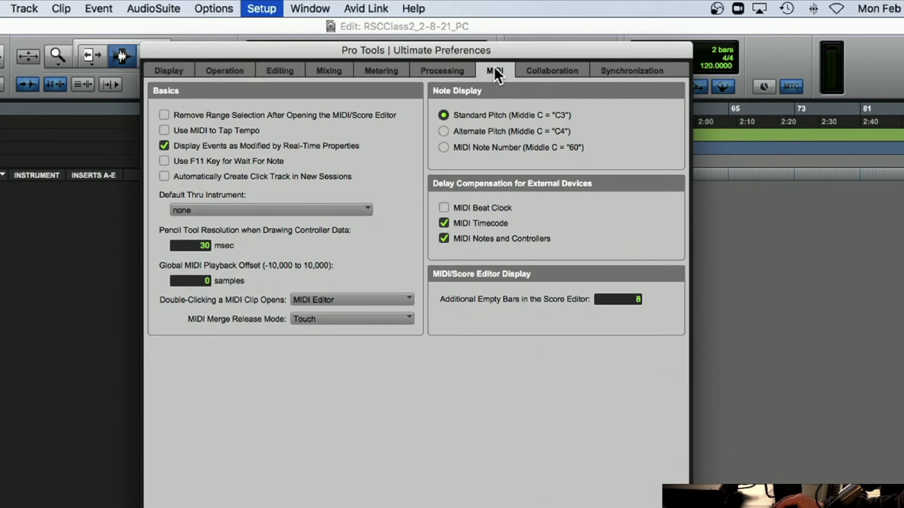
left_click(164, 176)
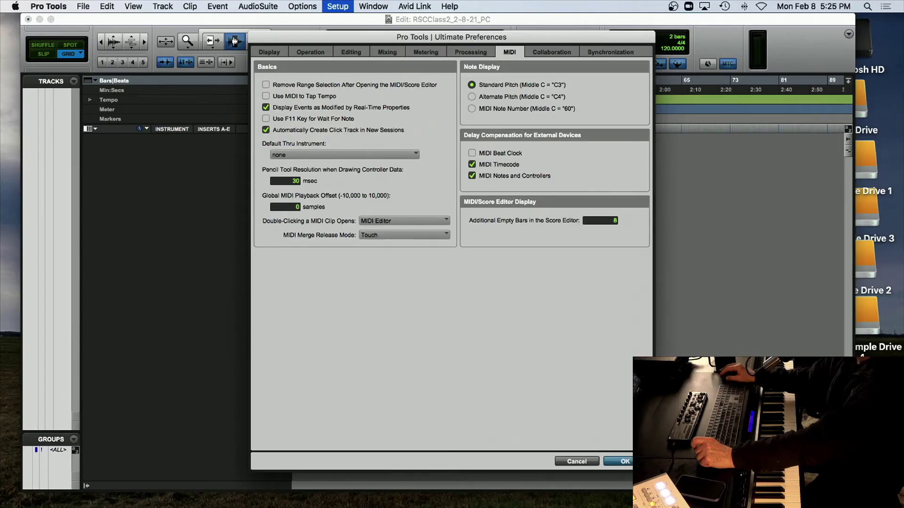
left_click(626, 461)
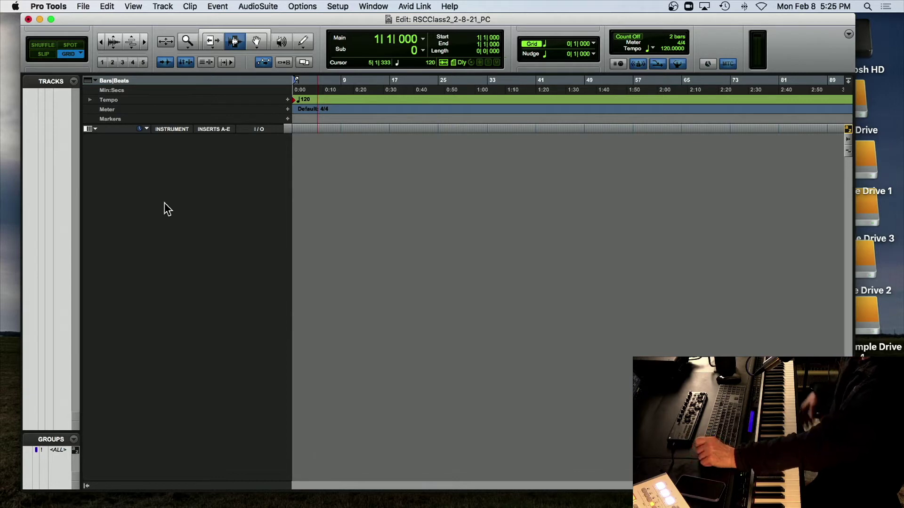
Create a click track in the session and nudge the Edit window slightly sideways.
left_click(167, 6)
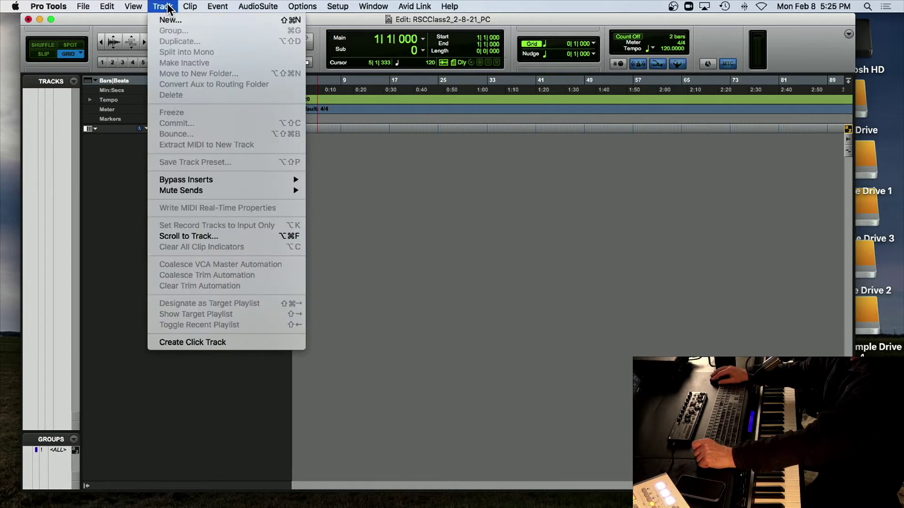
left_click(178, 341)
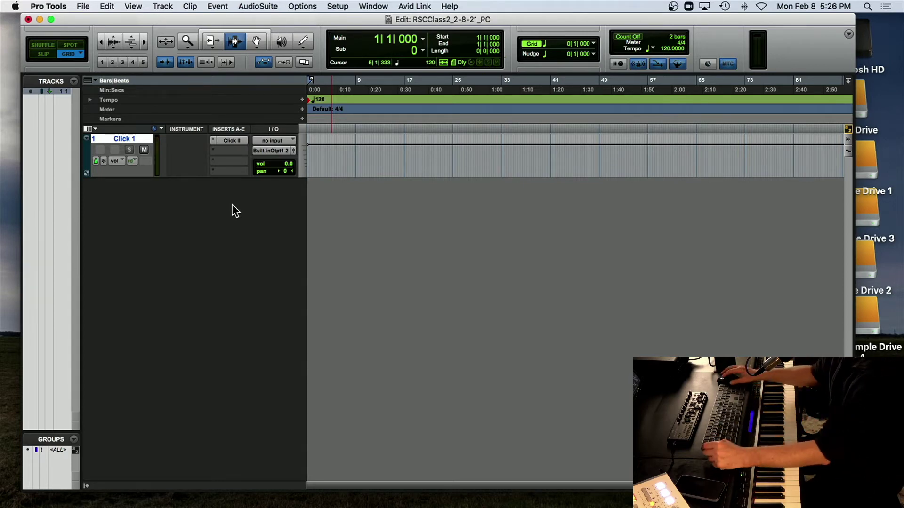
left_click_drag(574, 15, 571, 15)
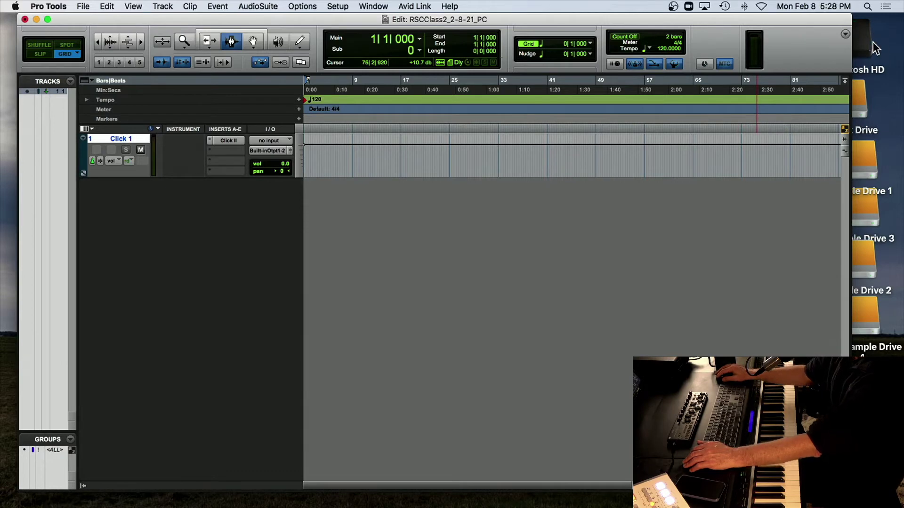
Hide the Zoom Controls and Synchronization sections from the Edit window toolbar.
left_click(845, 34)
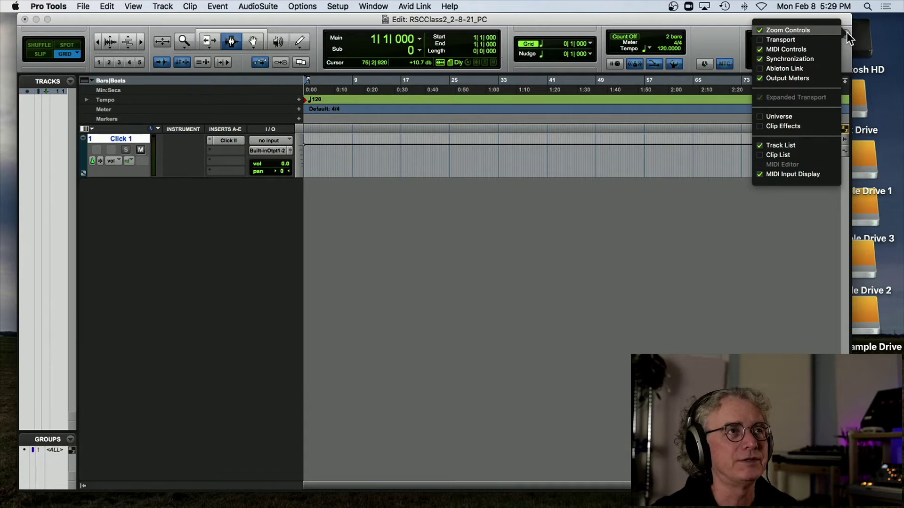
left_click(695, 18)
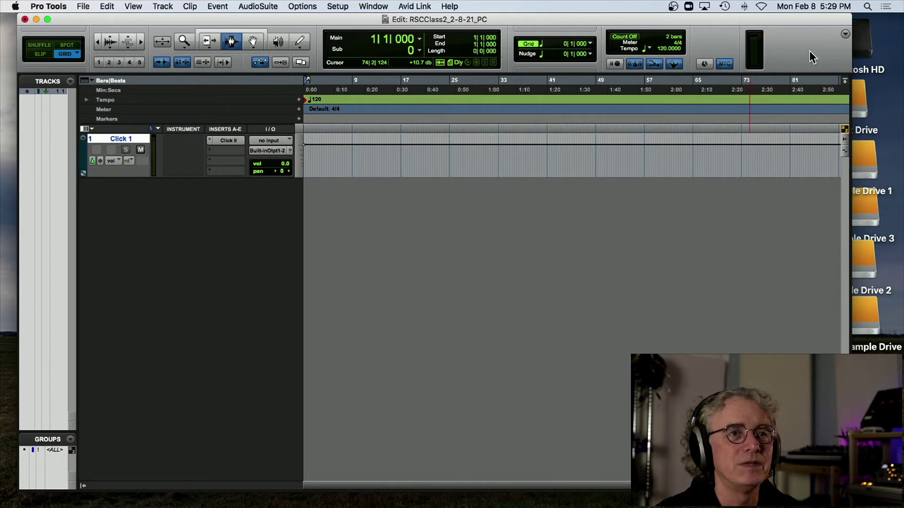
left_click(845, 34)
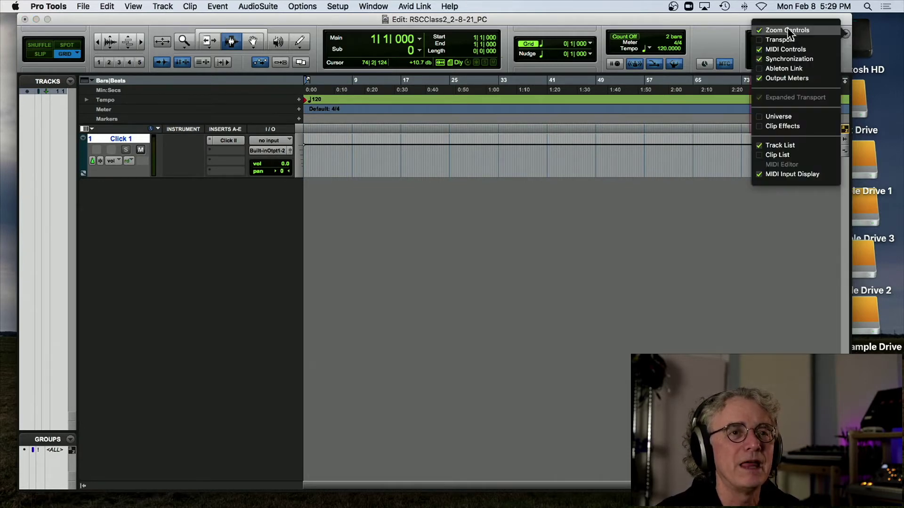
left_click(757, 29)
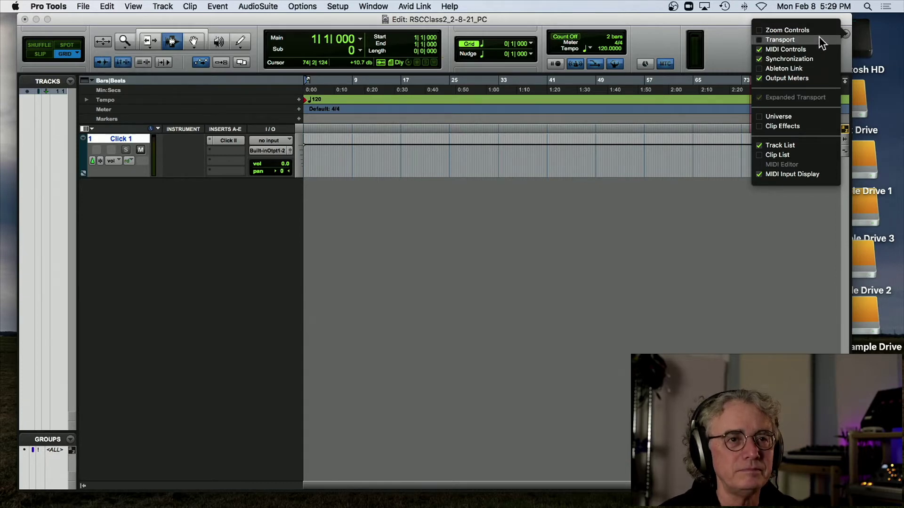
left_click(758, 49)
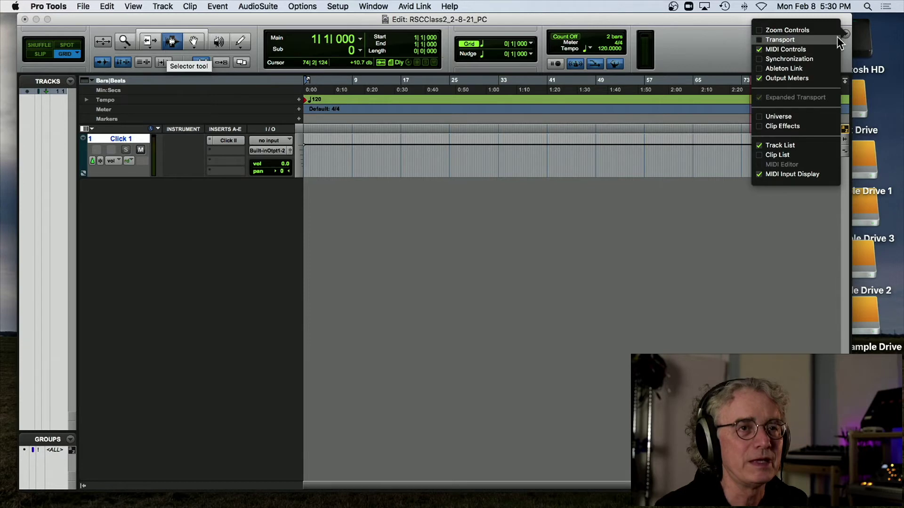
Show the Transport in the Edit window toolbar, turn off Expanded Transport, and hide the Transport again.
left_click(758, 41)
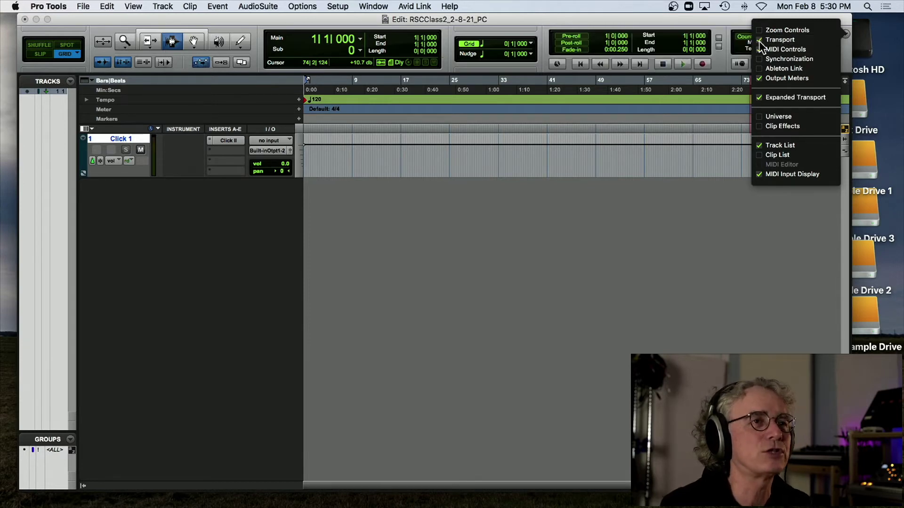
left_click(757, 97)
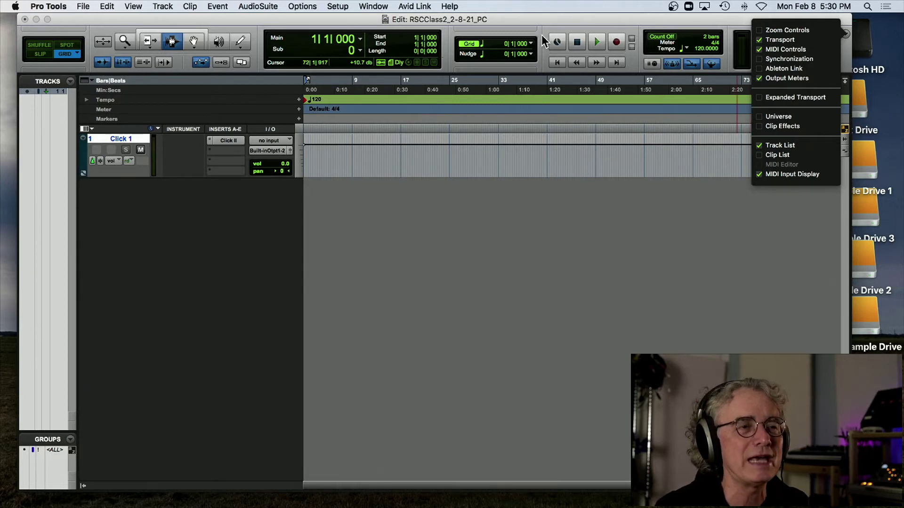
left_click(760, 41)
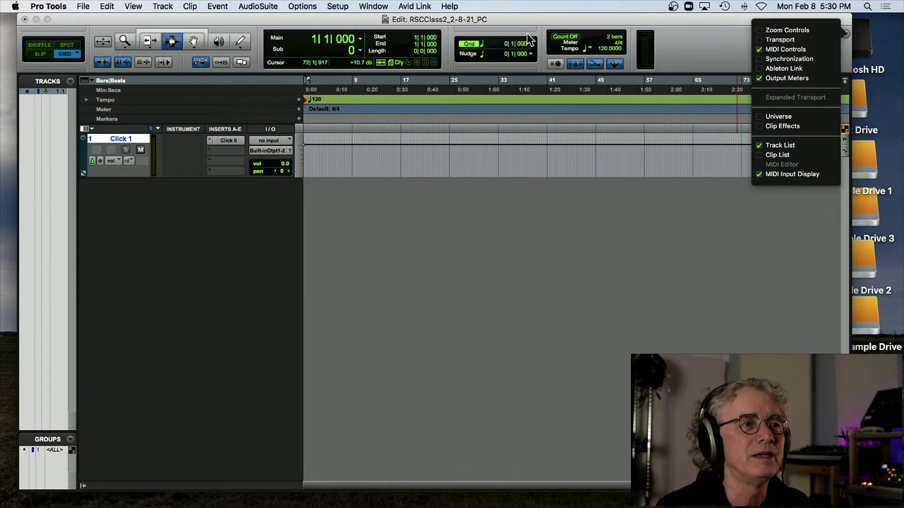
Open the floating Transport window, move it over the Edit window toolbar, and close it.
left_click(374, 7)
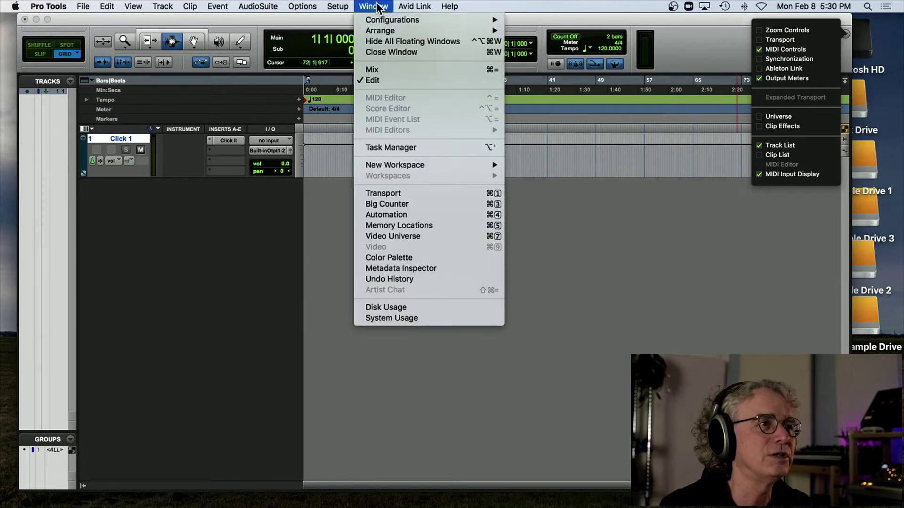
left_click(384, 193)
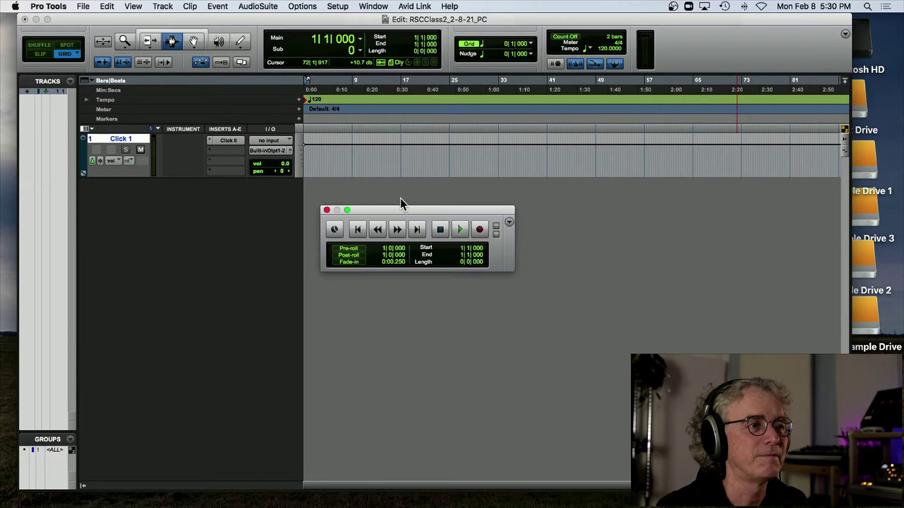
left_click_drag(416, 212, 605, 22)
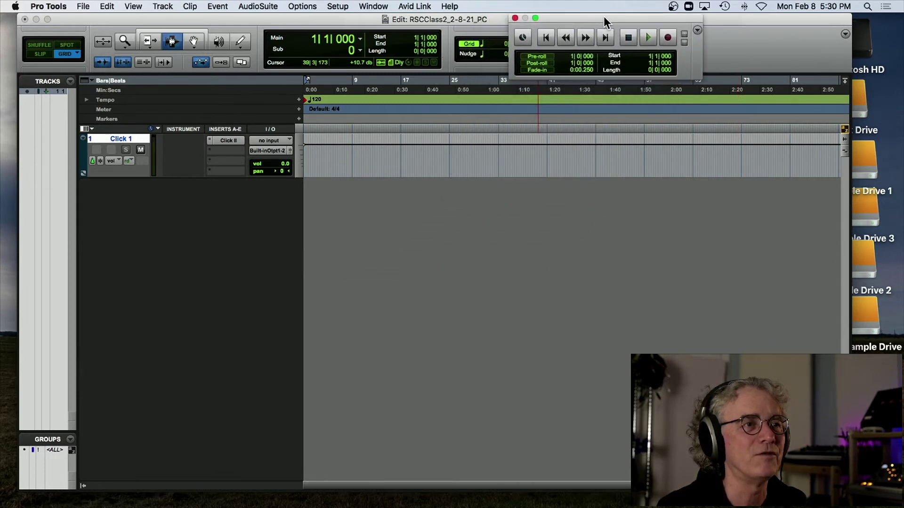
left_click(515, 18)
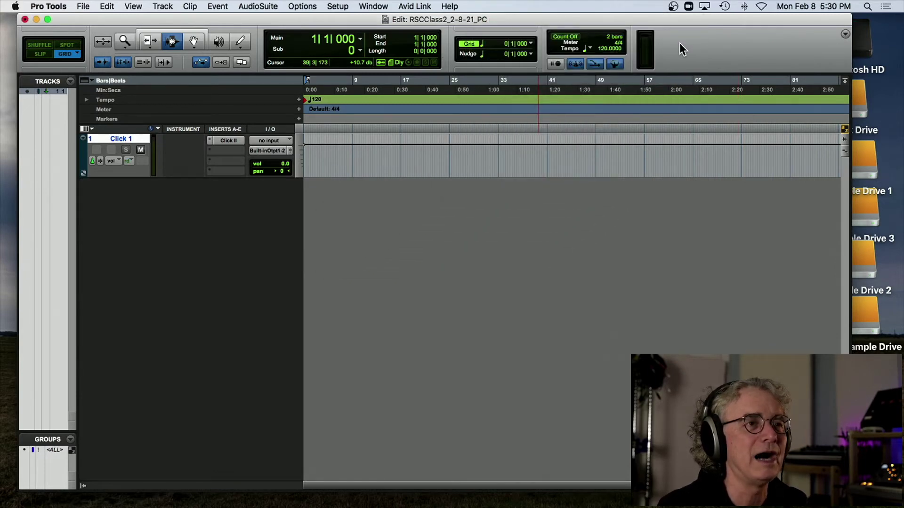
Show the Transport in the Edit window toolbar, switching Expanded Transport on and off again to compare layouts.
left_click(845, 34)
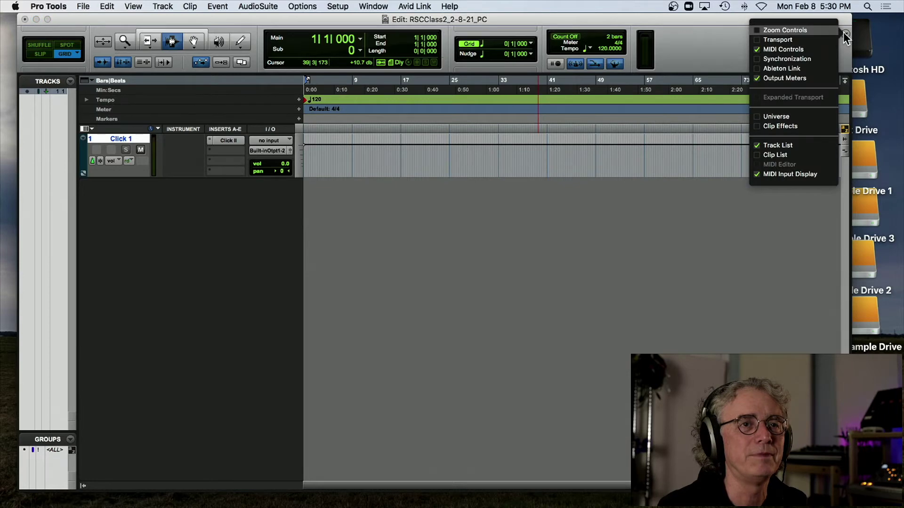
left_click(757, 40)
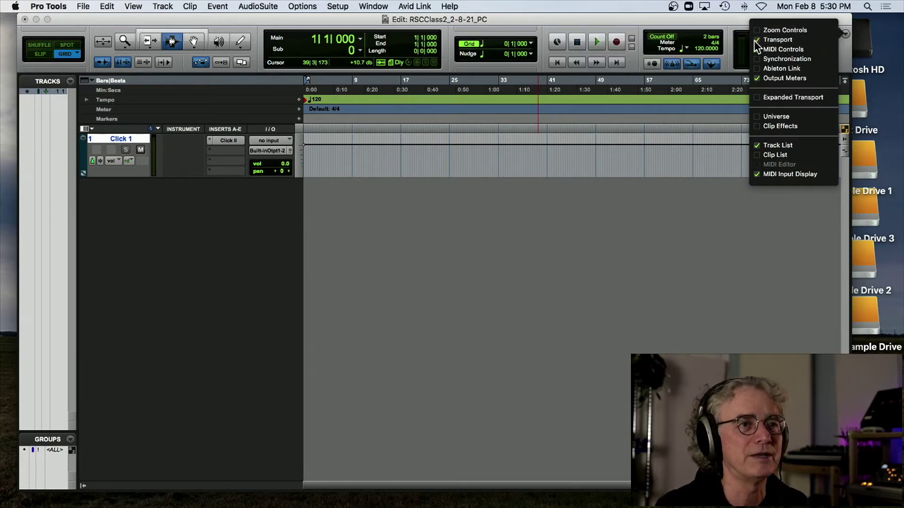
left_click(756, 49)
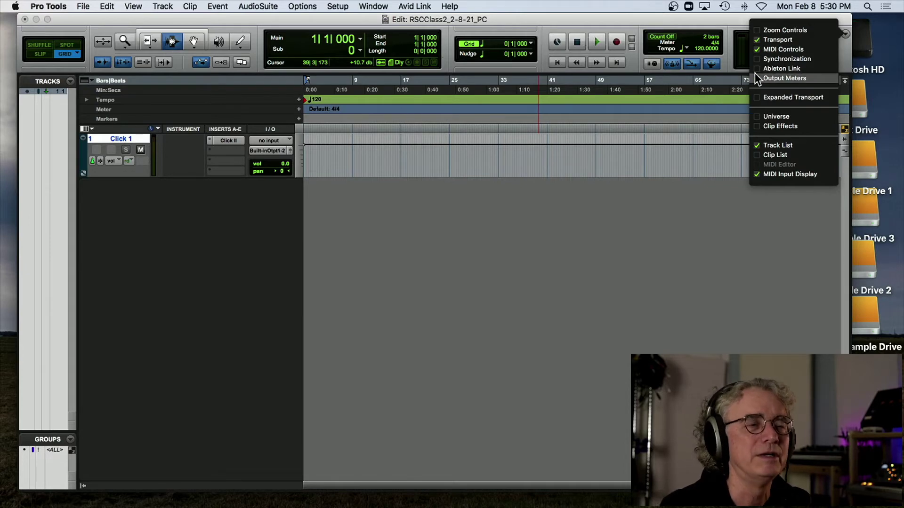
left_click(756, 96)
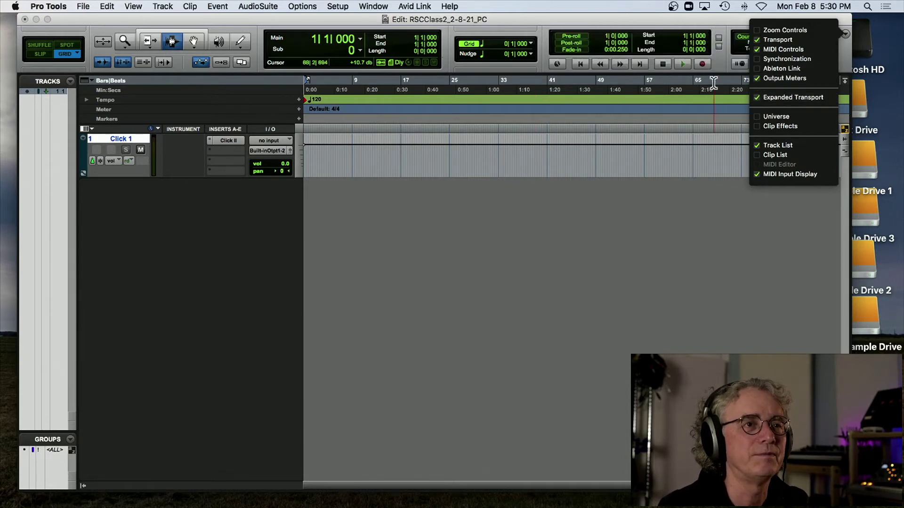
left_click(756, 96)
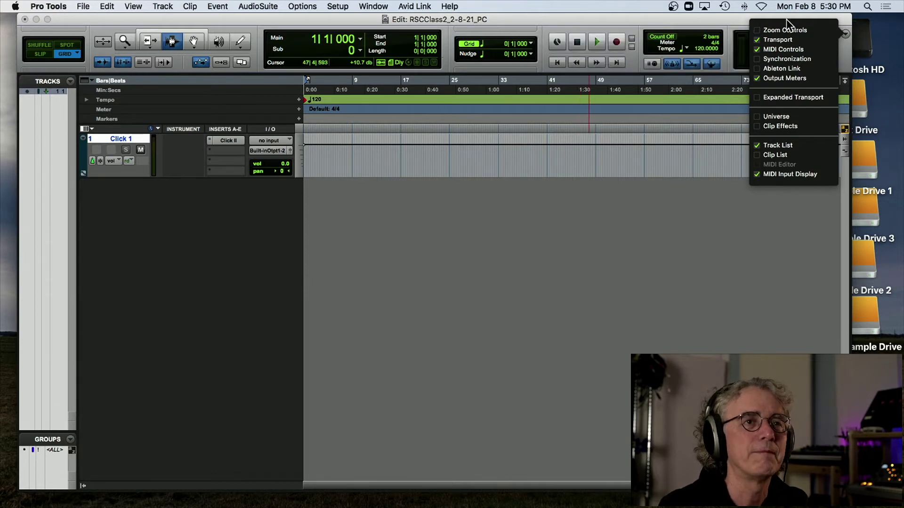
left_click(608, 21)
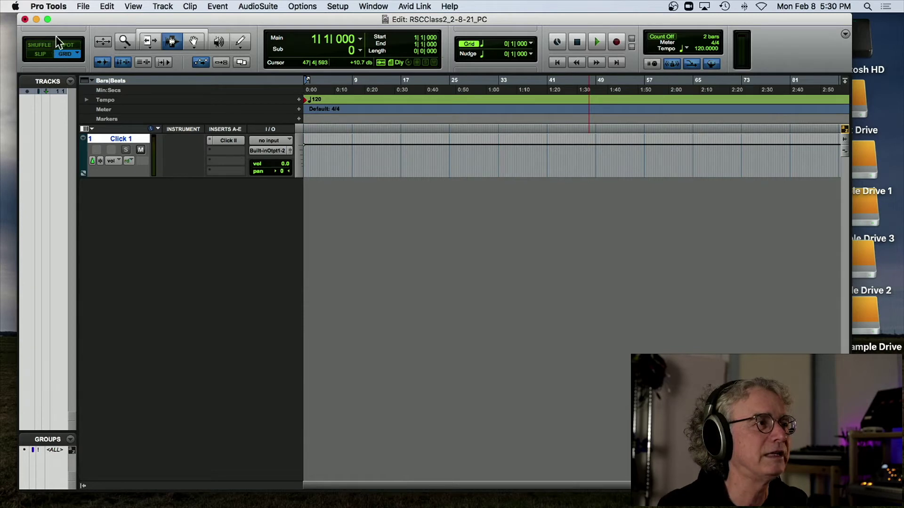
Capture a screenshot of the Edit window toolbar display options and select the image file on the Desktop in Finder.
left_click(845, 35)
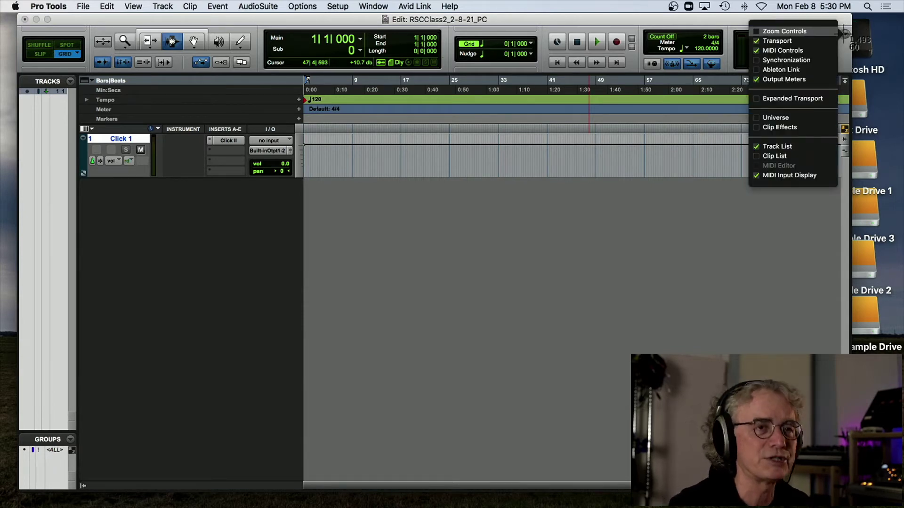
left_click_drag(744, 21, 839, 188)
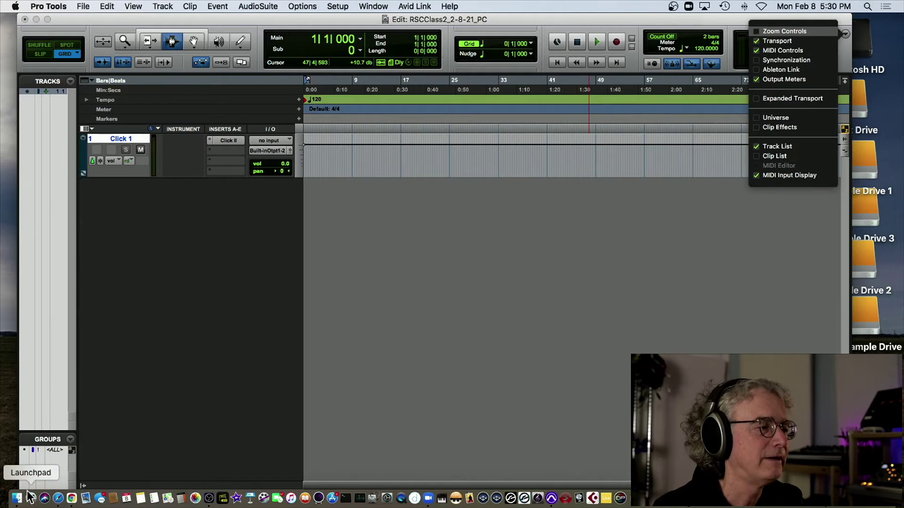
left_click(21, 500)
left_click(383, 184)
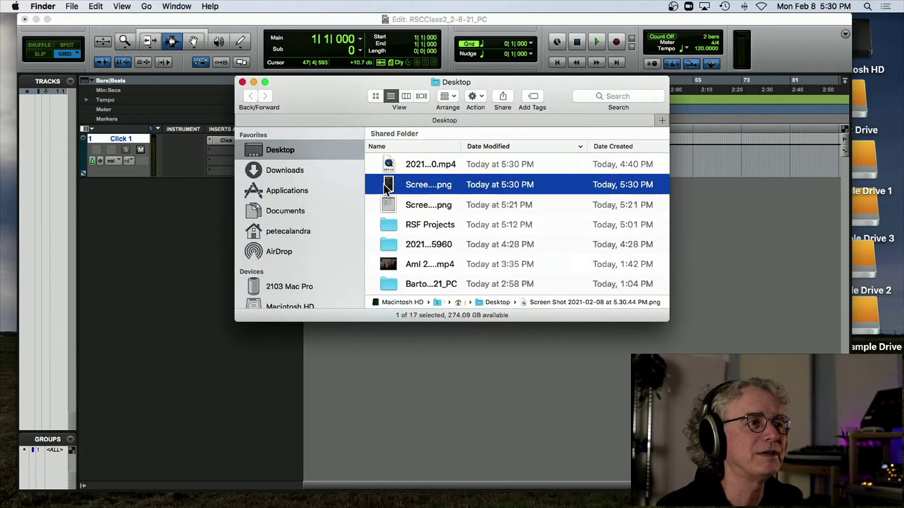
scroll(393, 182, "up", 1)
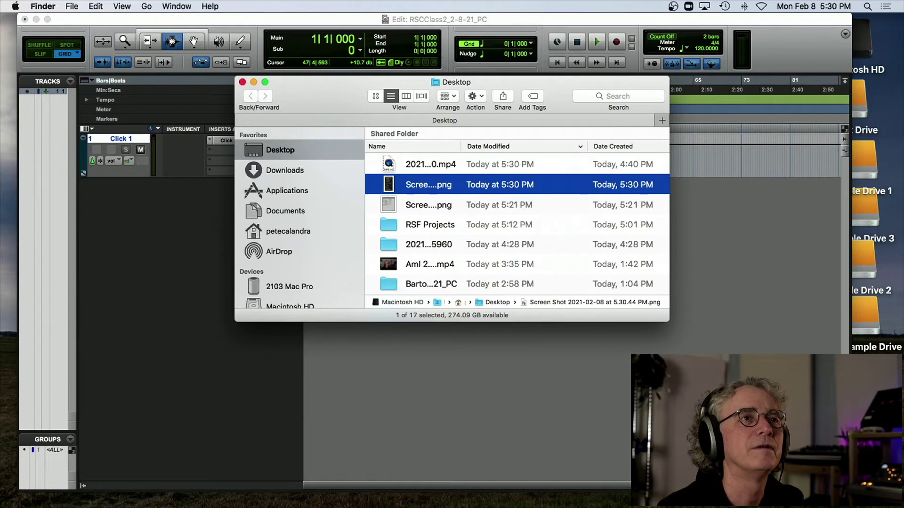
Close the Finder window and return to the Pro Tools Edit window.
left_click(172, 41)
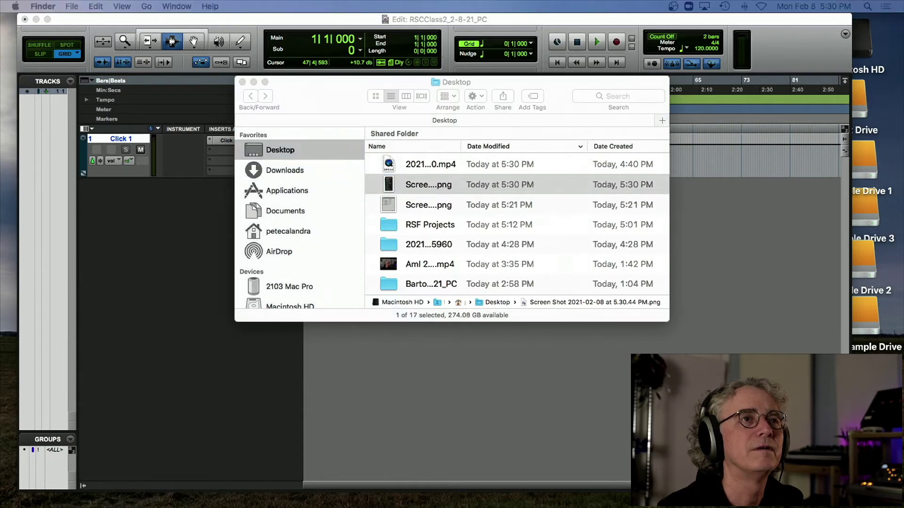
left_click(242, 82)
left_click(284, 17)
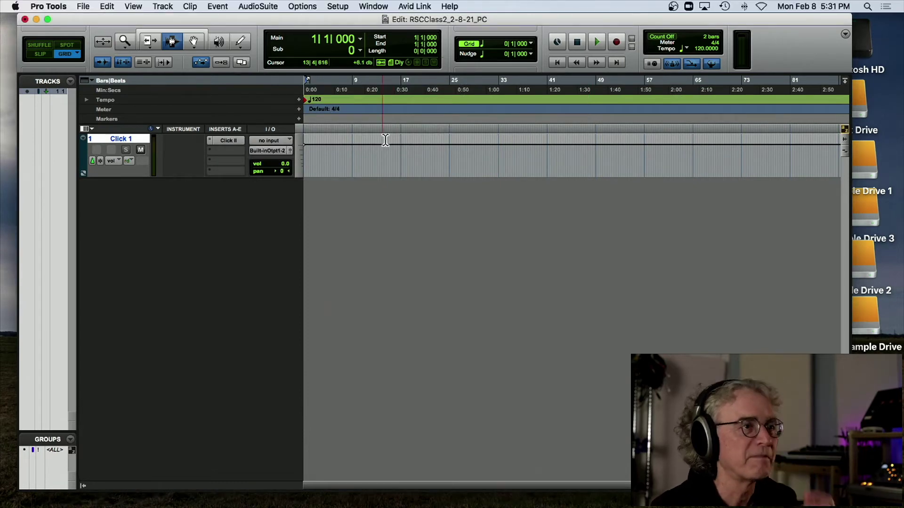
Hide the Sub counter in the Edit window and set the Main counter to Min:Secs.
left_click(359, 38)
left_click(381, 100)
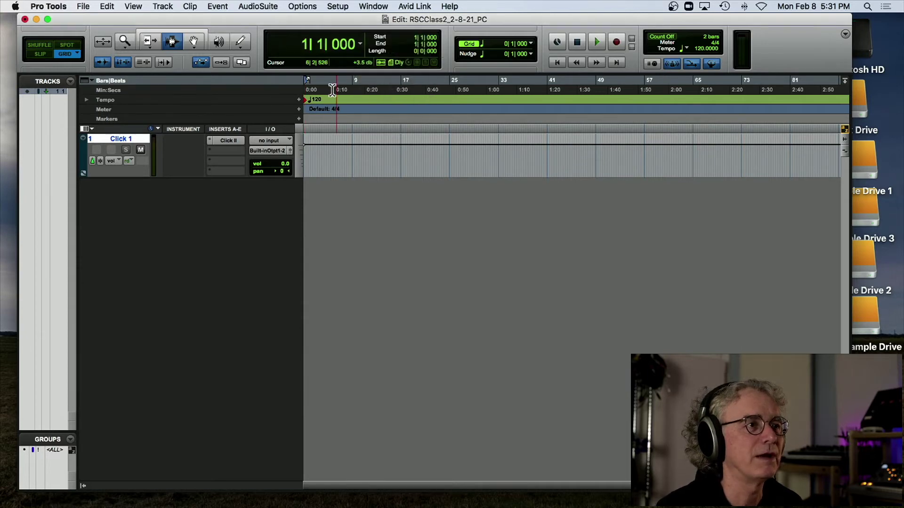
left_click(360, 42)
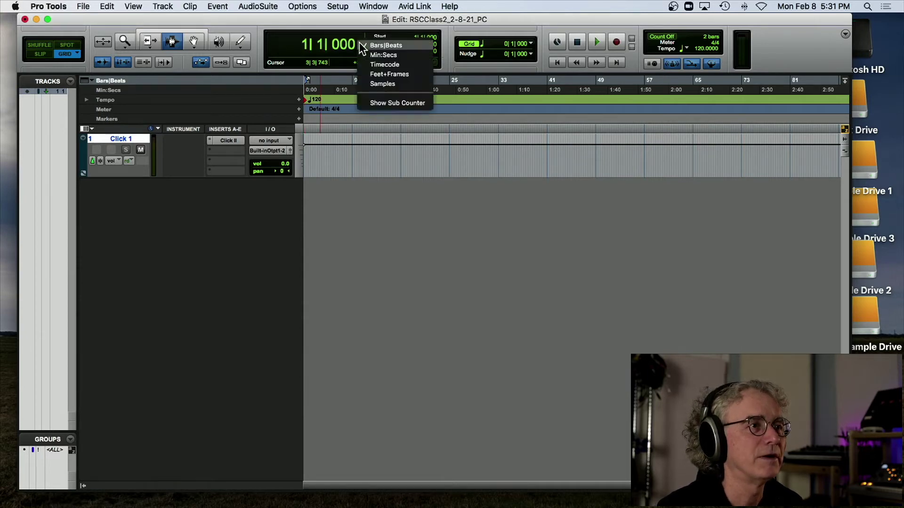
left_click(381, 55)
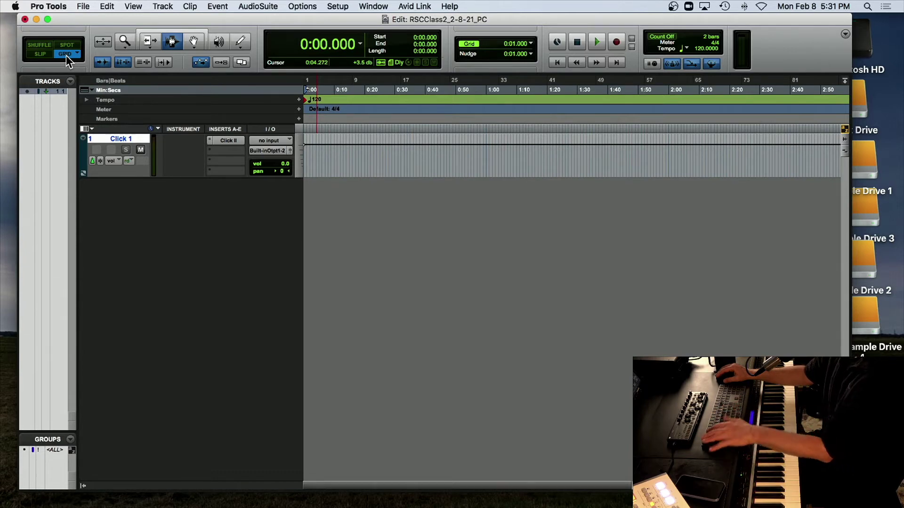
Cycle the edit mode through Spot and Shuffle back to Grid, and toggle between relative and absolute Grid.
left_click(66, 55)
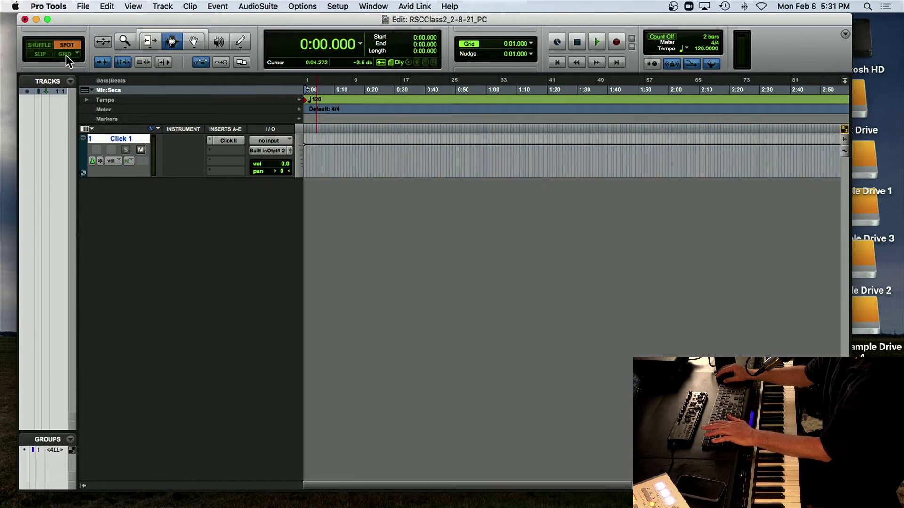
key("F1")
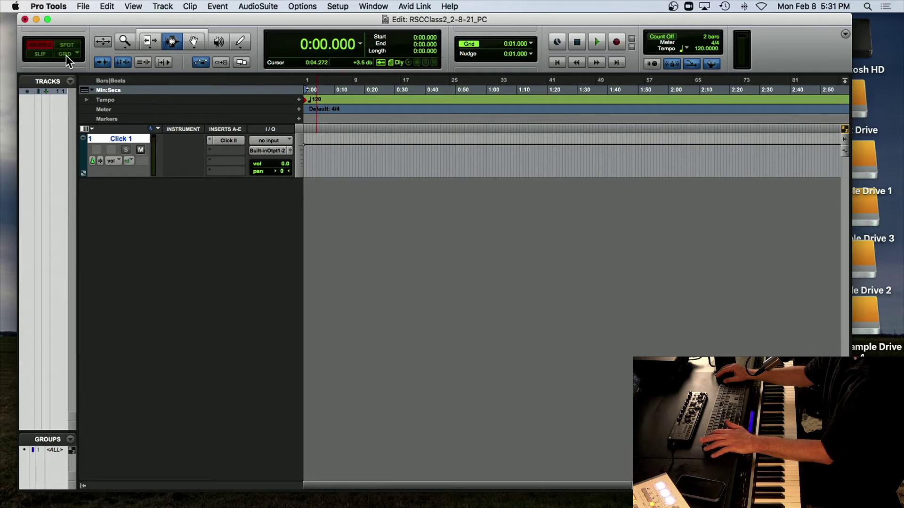
key("F4")
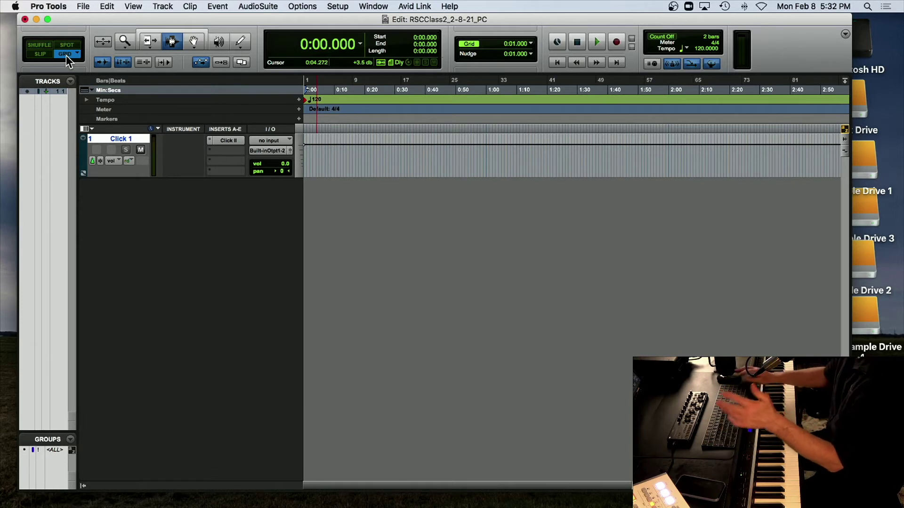
left_click(66, 54)
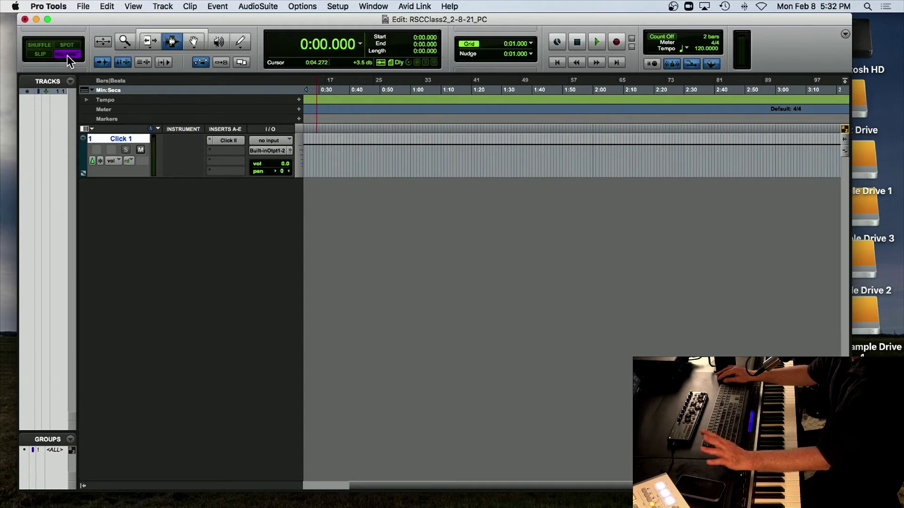
left_click(69, 55)
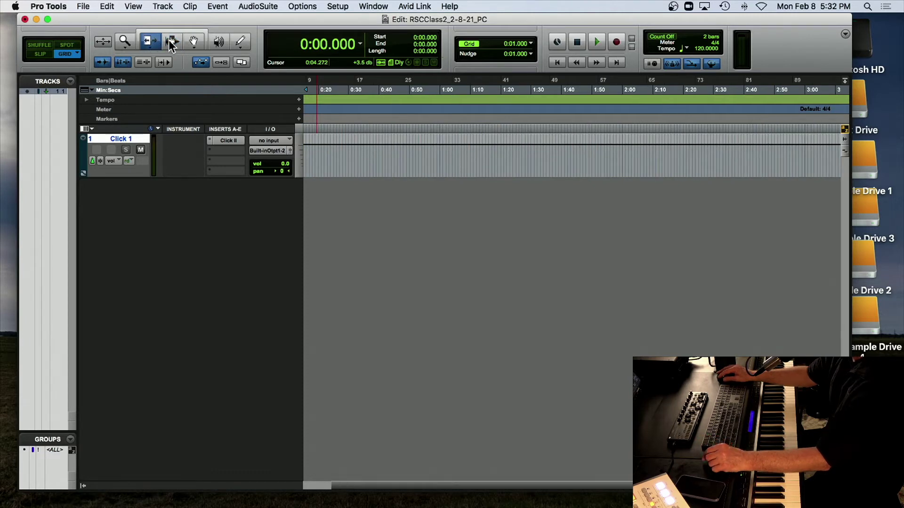
Display the Grabber tool variants Time, Separation and Object, and switch to the Pencil tool.
left_click(193, 42)
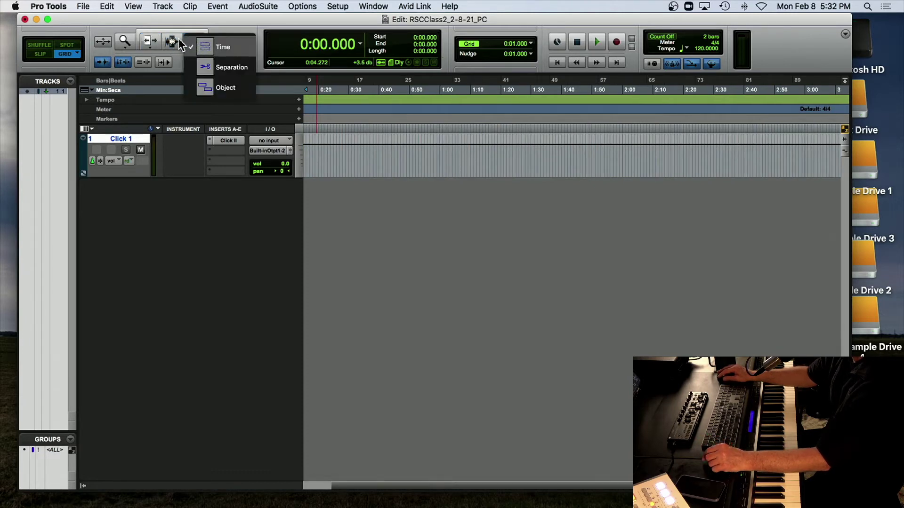
left_click(235, 41)
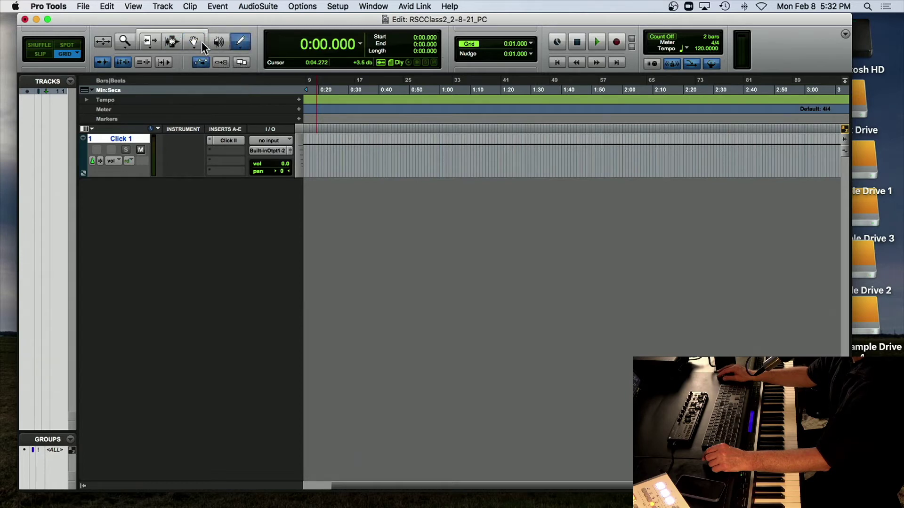
Activate the Smart Tool and revert to the Selector tool, twice in a row.
left_click(164, 33)
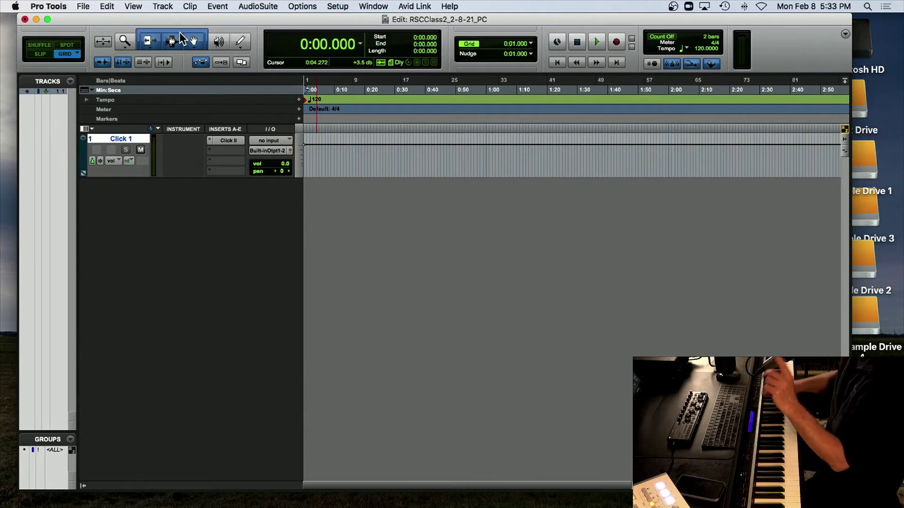
left_click(181, 33)
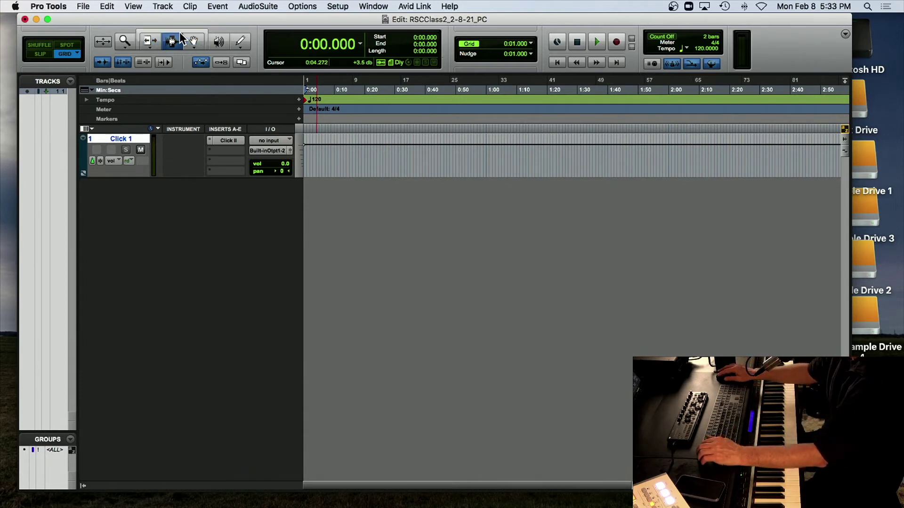
left_click(167, 29)
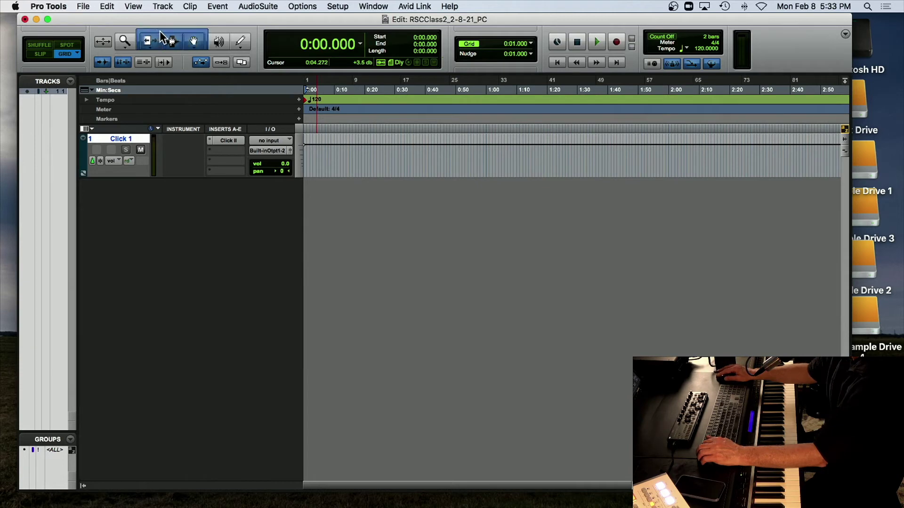
left_click(173, 42)
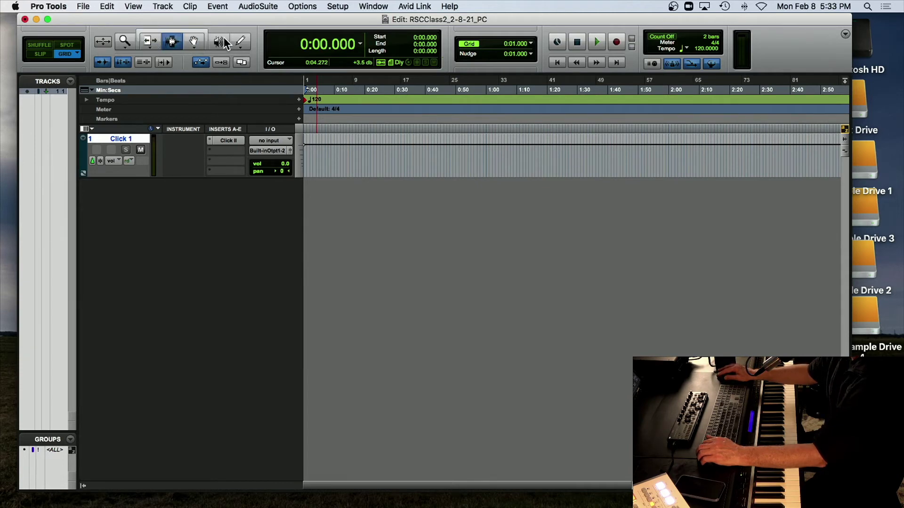
Select the Trim, Selector, Grabber and Pencil tools one after another in the Edit window.
left_click(146, 39)
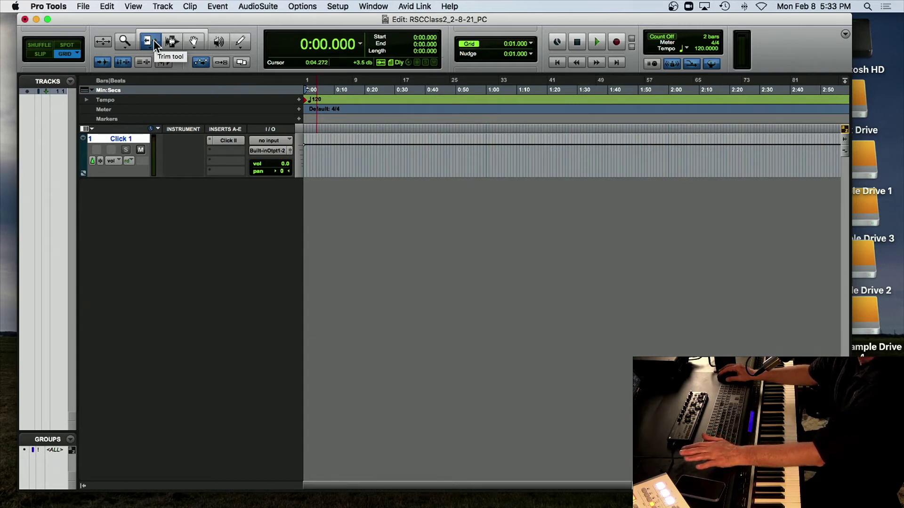
left_click(165, 43)
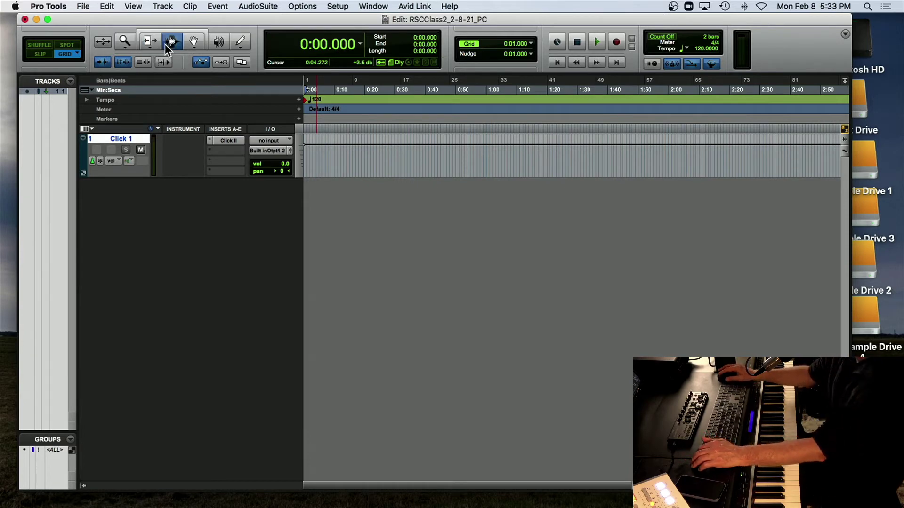
left_click(193, 43)
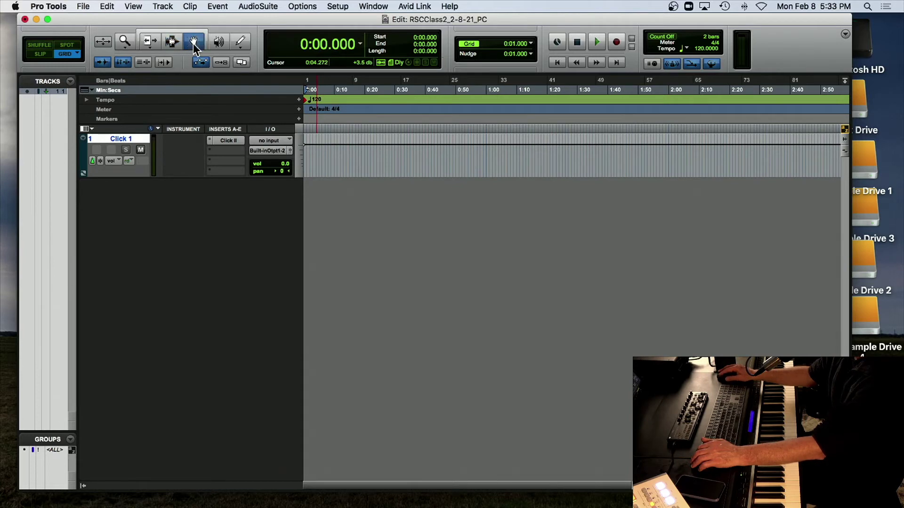
left_click(246, 40)
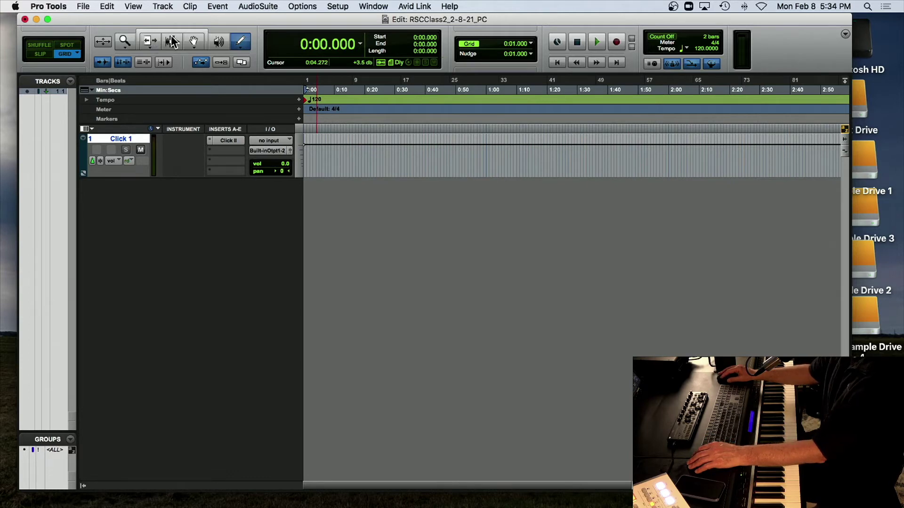
left_click(172, 42)
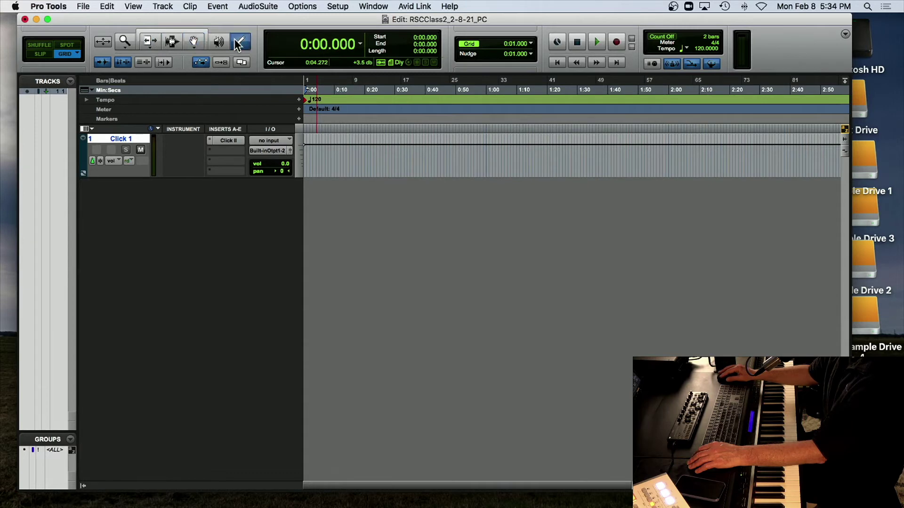
Switch the active edit tool through Trim, Selector, Grabber and Pencil, and return through Selector to Trim.
left_click(152, 41)
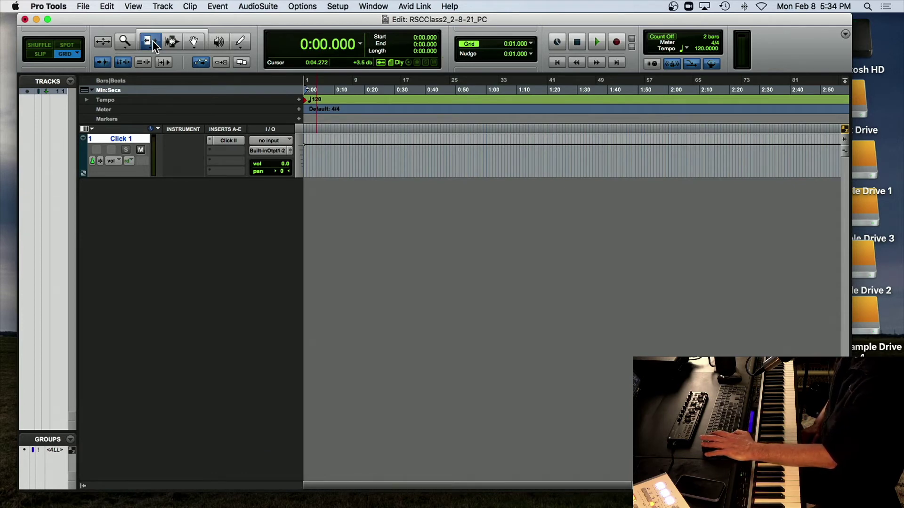
key("F7")
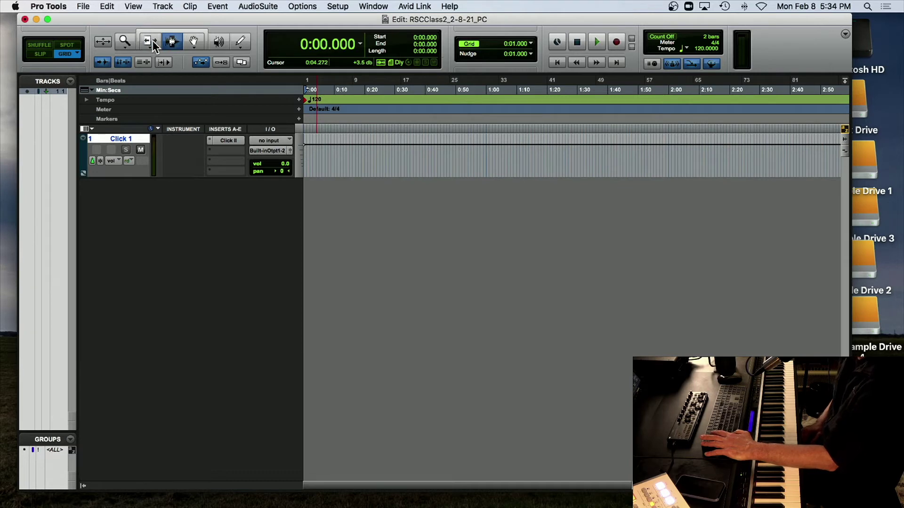
key("F8")
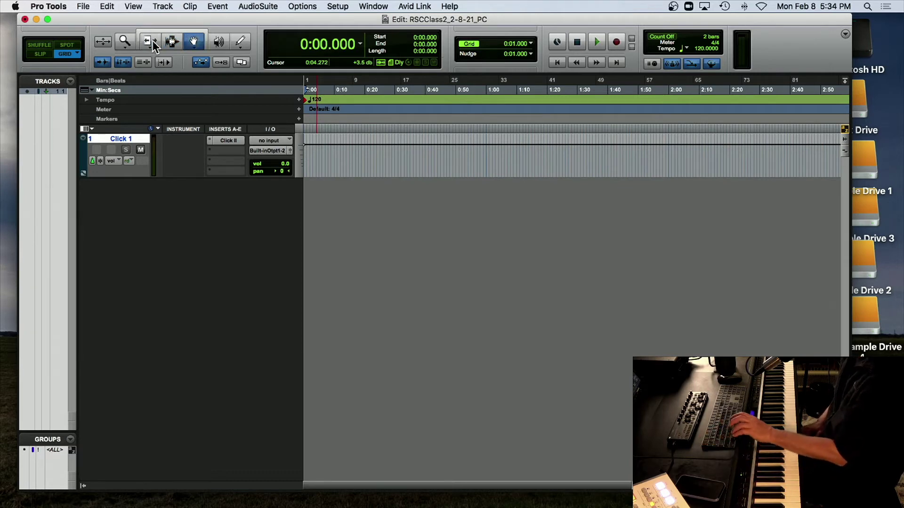
key("F10")
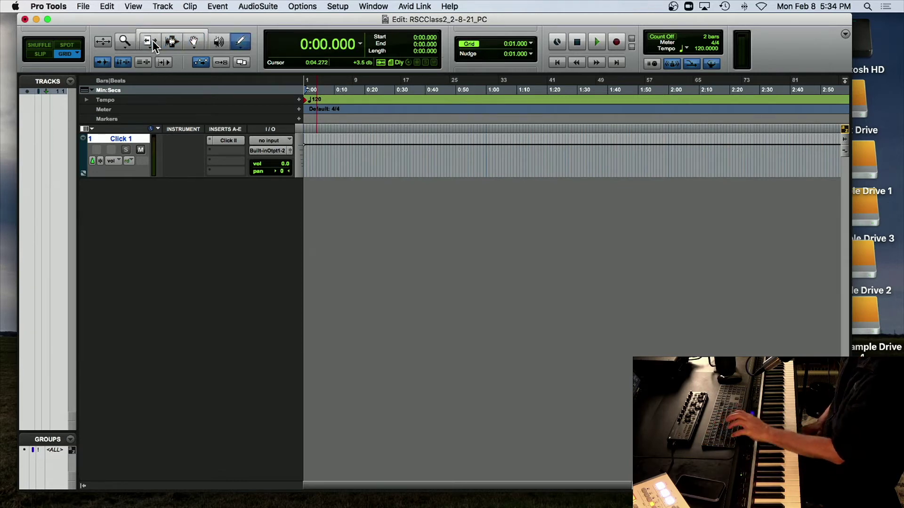
key("F7")
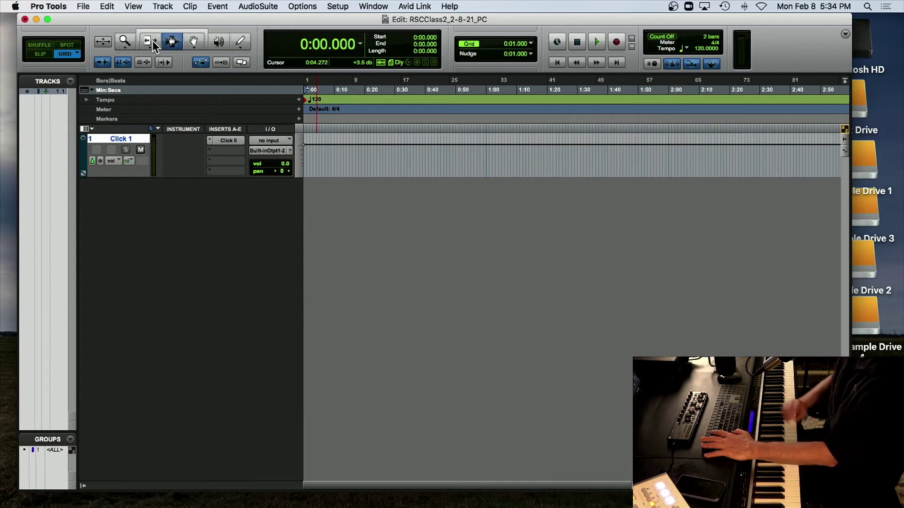
key("F6")
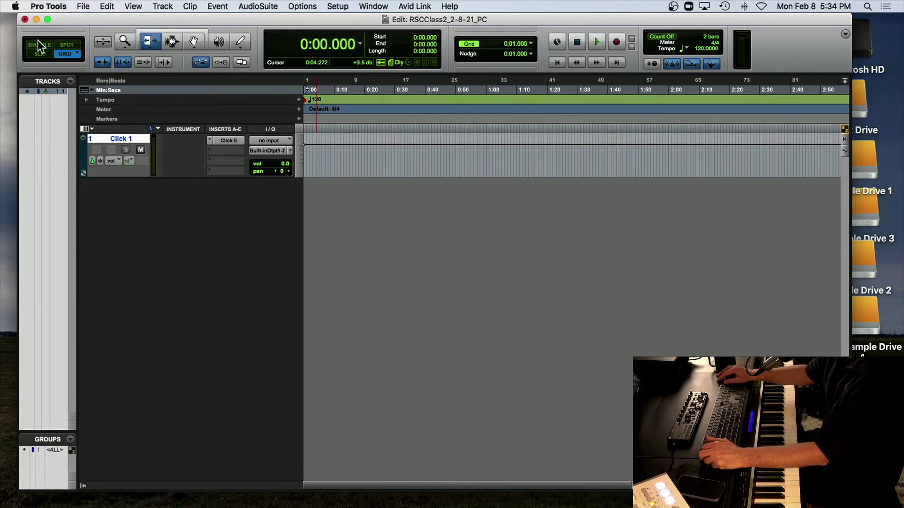
Reselect Grid mode and pass through the Selector and Grabber tools to activate the Pencil tool.
left_click(66, 55)
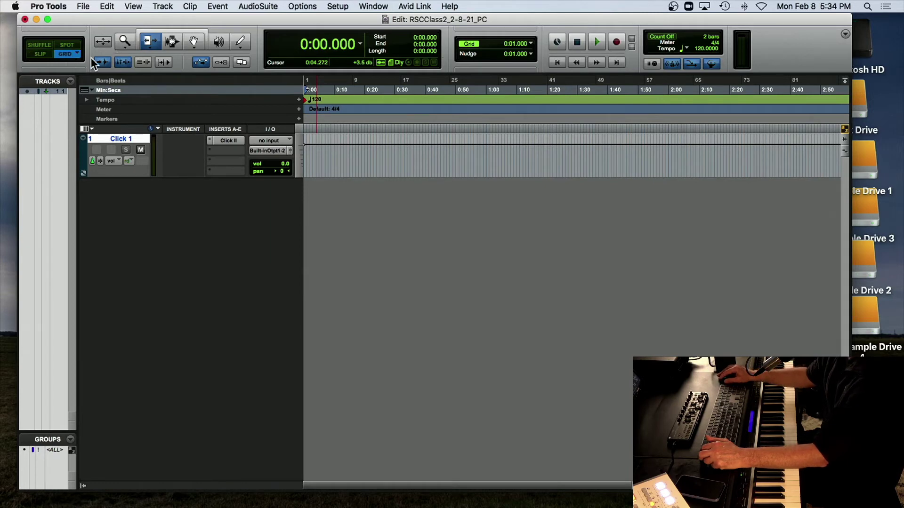
left_click(72, 53)
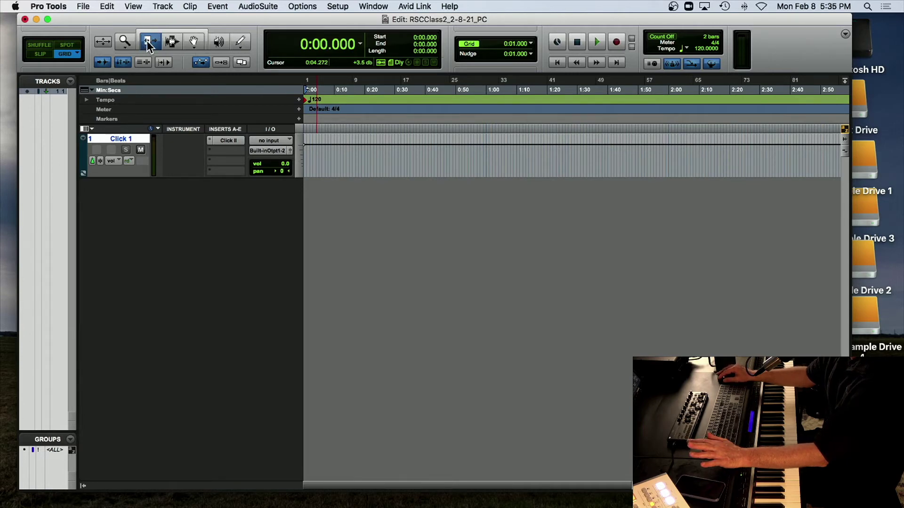
left_click(171, 41)
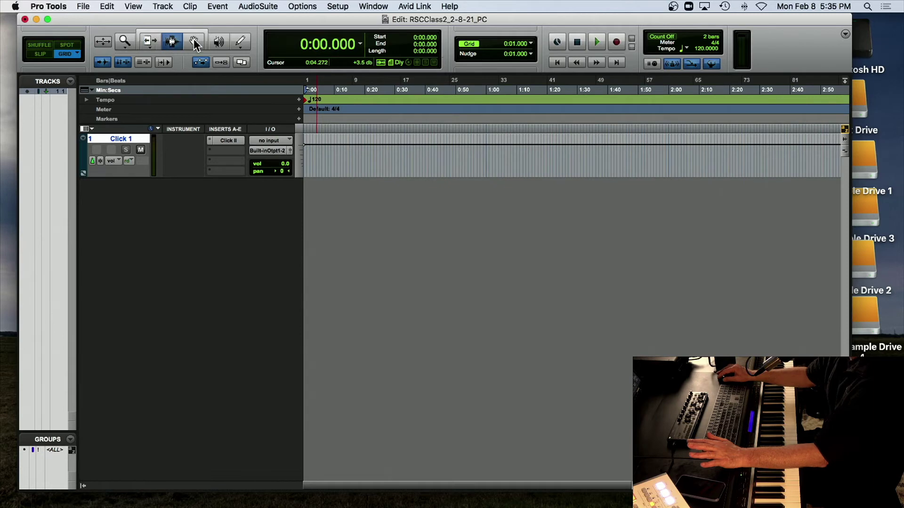
left_click(195, 43)
left_click(240, 42)
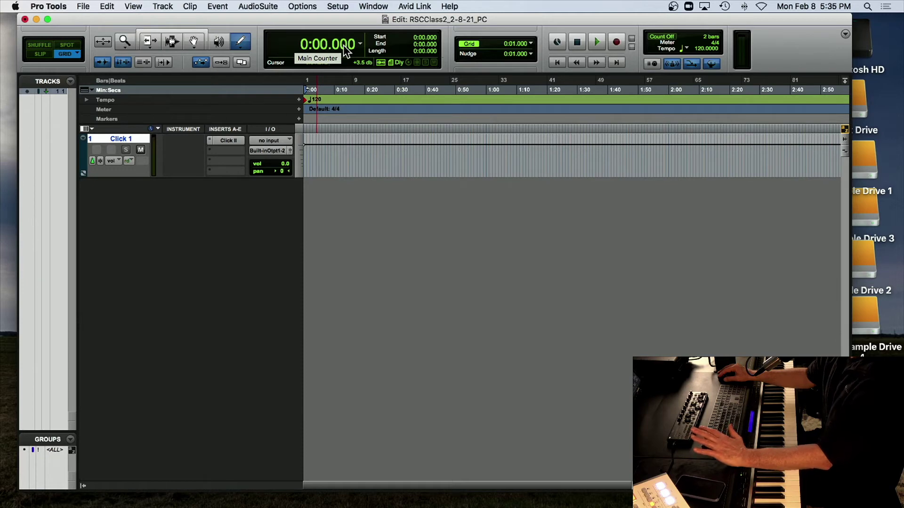
Set the main counter to Bars|Beats and highlight its bar, beat and tick fields one after another.
left_click(360, 43)
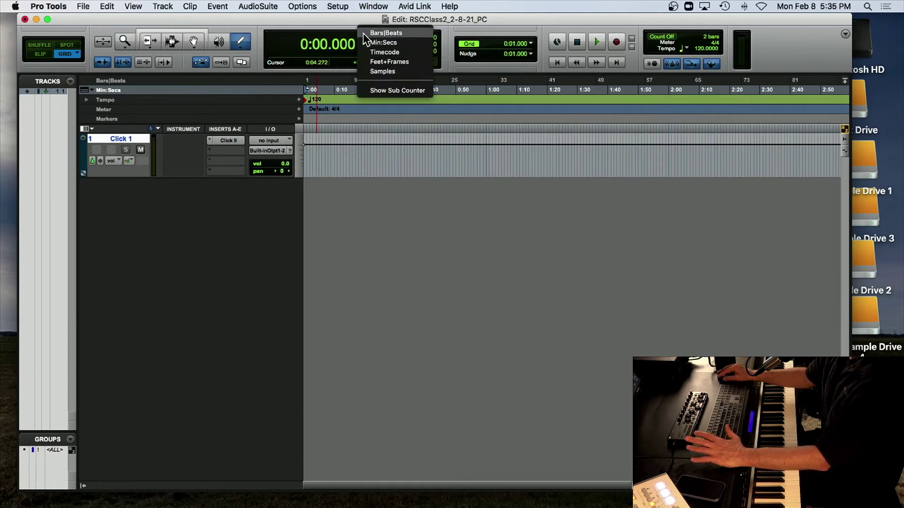
left_click(363, 32)
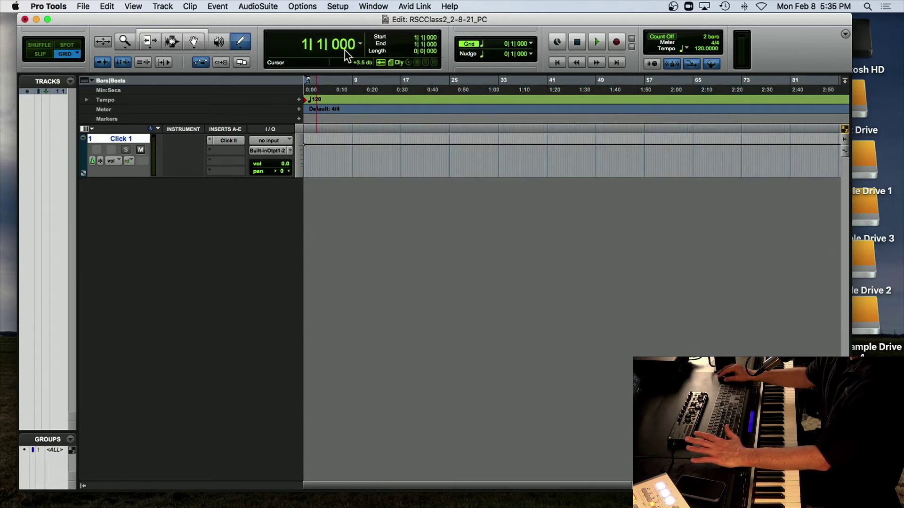
left_click(305, 44)
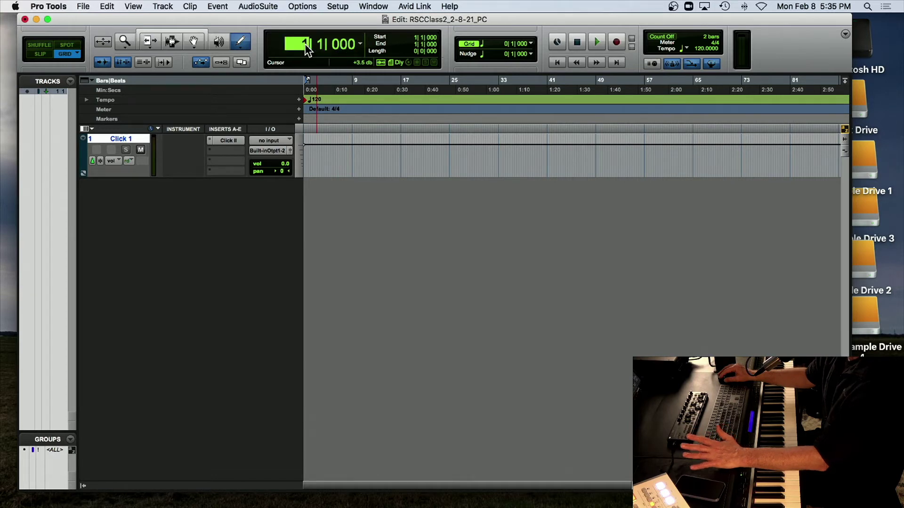
left_click(321, 44)
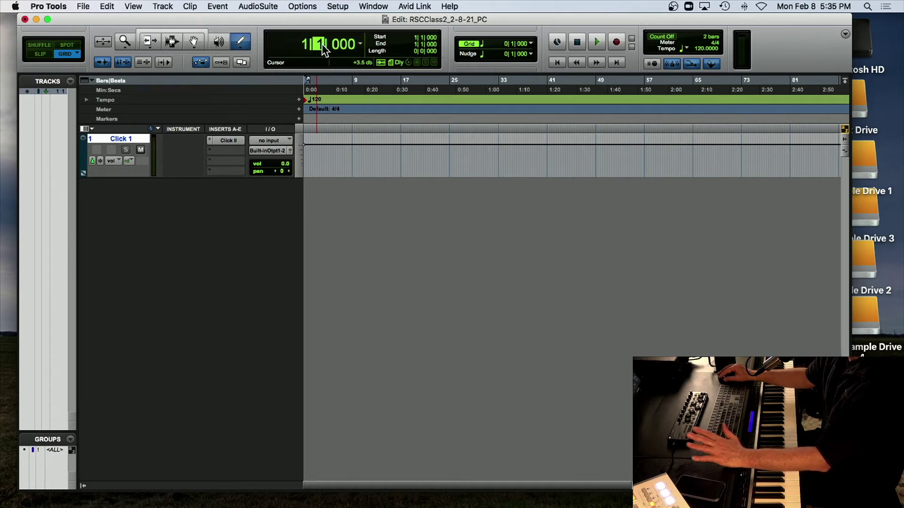
left_click(340, 43)
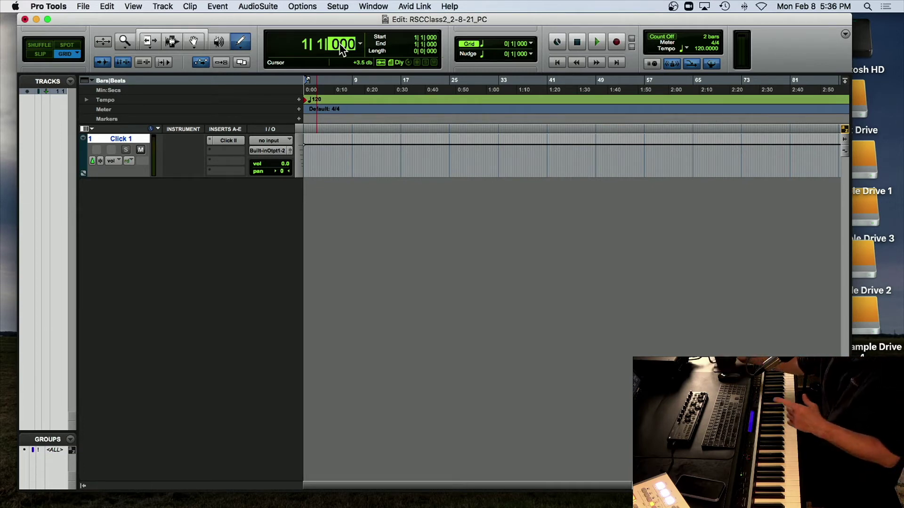
Use the main counter to locate to bar 3, move to beat 3, and finally to beat 2.
left_click(303, 45)
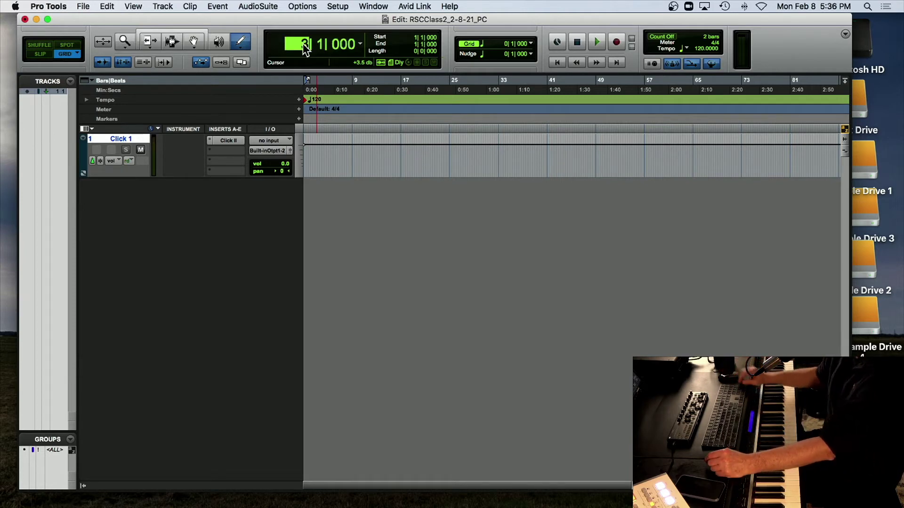
type("3")
key("Return")
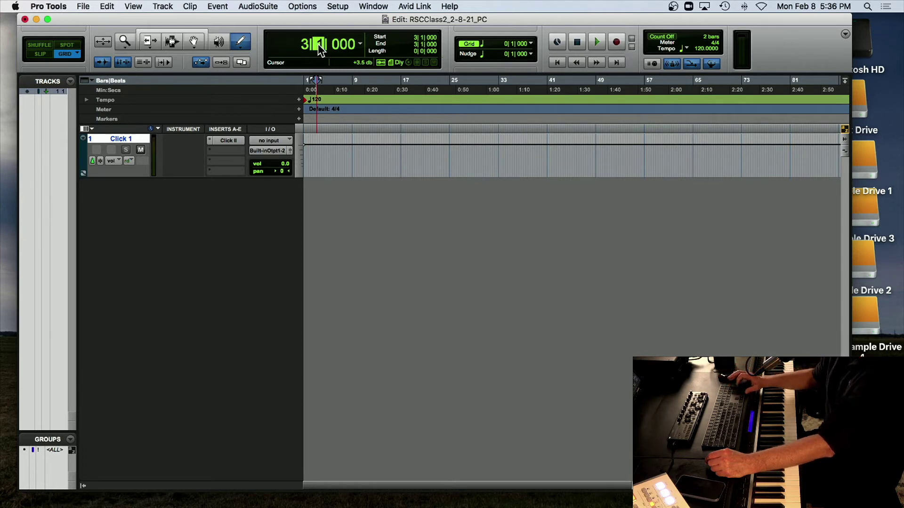
type("3")
key("Return")
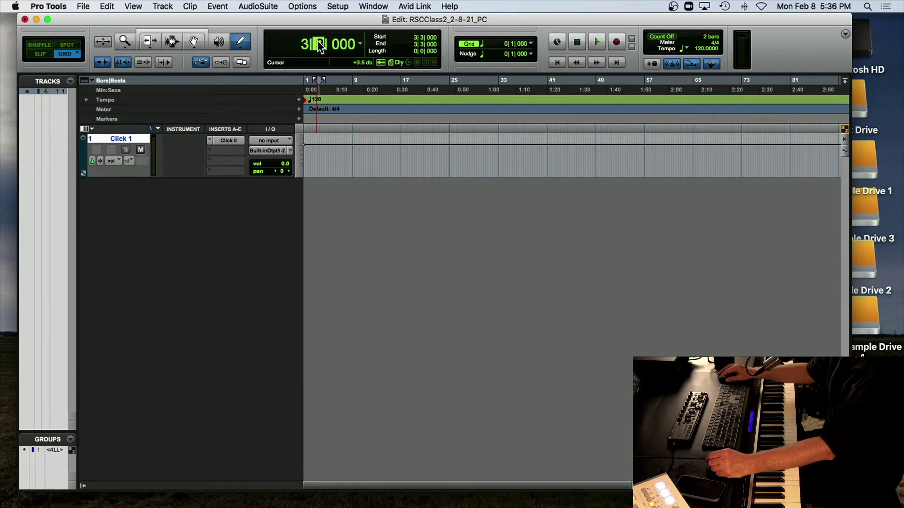
type("2")
key("Return")
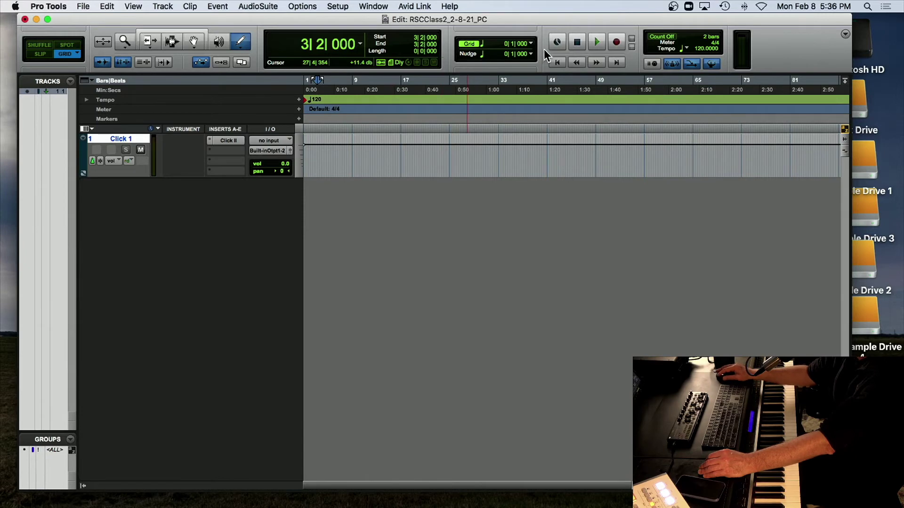
Hide and redisplay the grid lines, and switch the grid value to Min:Secs.
left_click(469, 43)
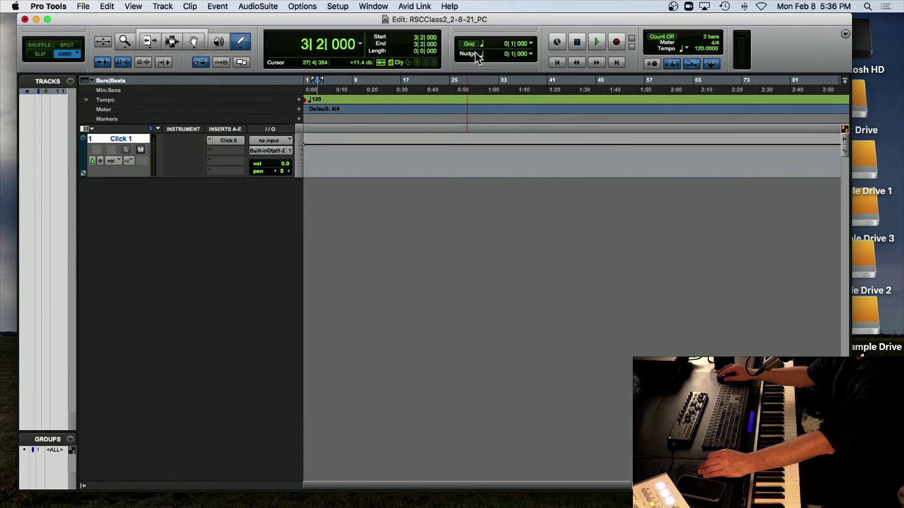
left_click(470, 45)
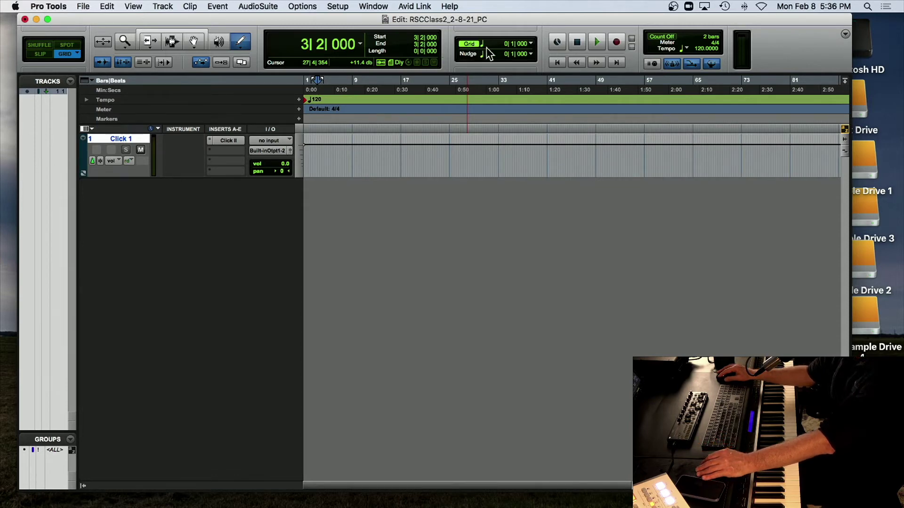
left_click(531, 44)
left_click(555, 141)
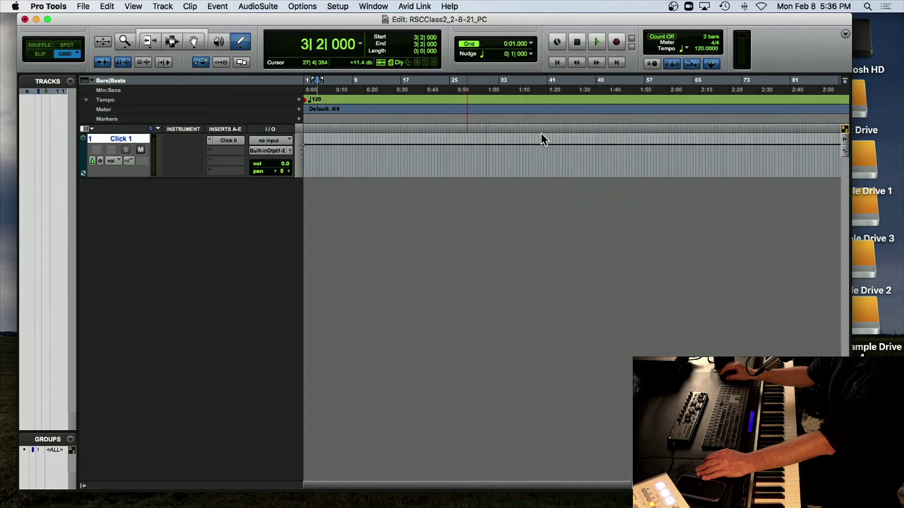
Set the grid value back to Bars|Beats with a 1/4 note resolution.
left_click(531, 44)
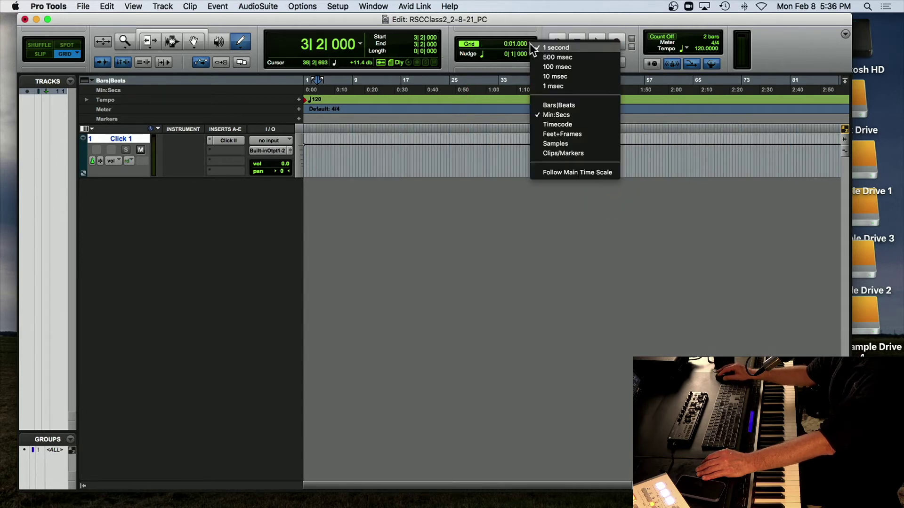
left_click(558, 104)
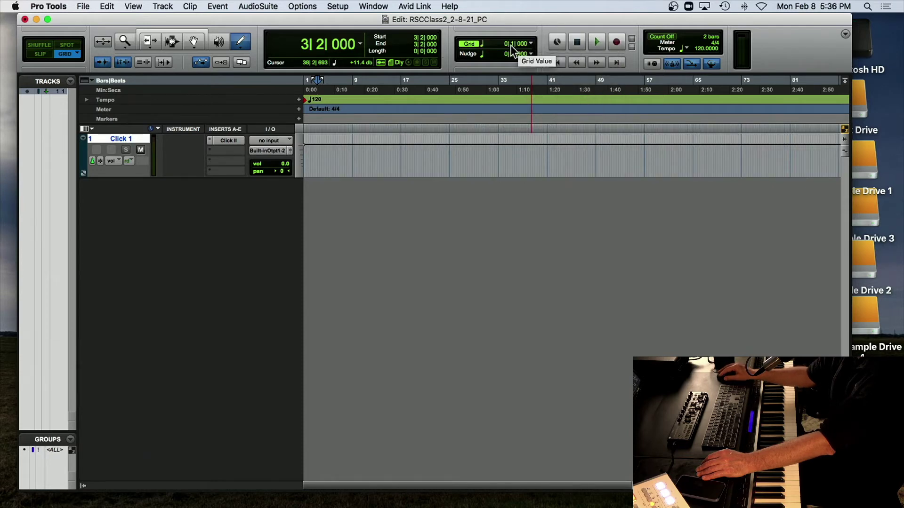
left_click(532, 44)
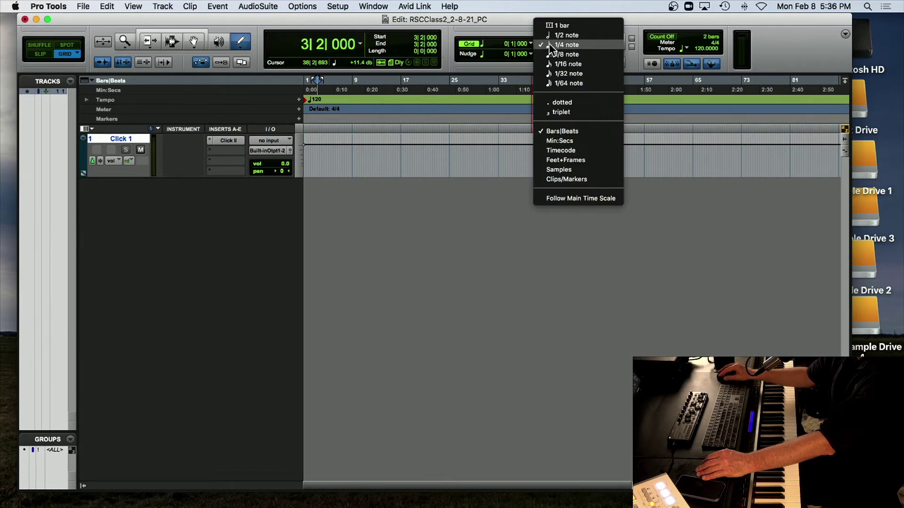
left_click(549, 44)
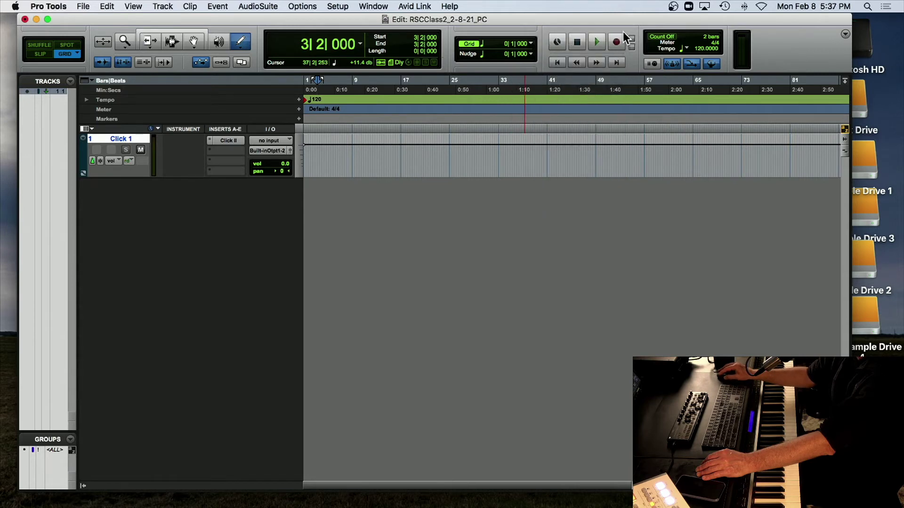
Try to start recording from the transport and dismiss the alert.
left_click(599, 40)
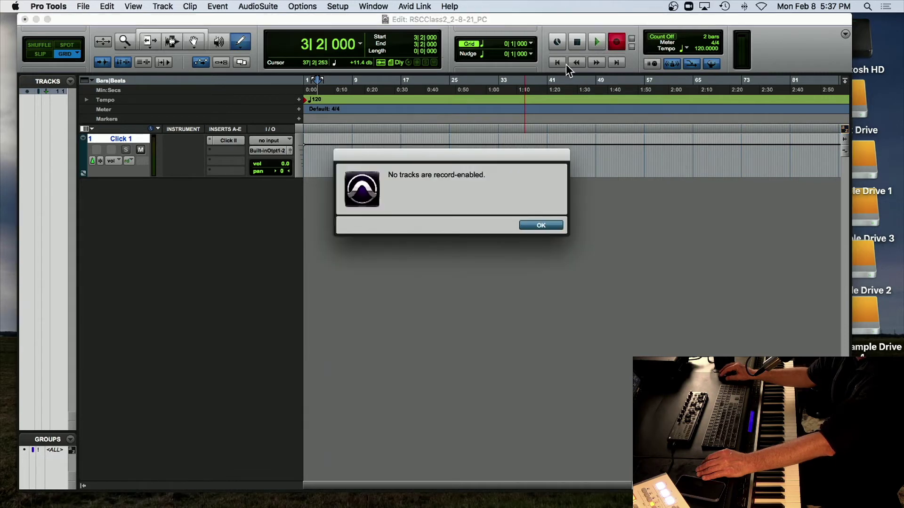
left_click(530, 226)
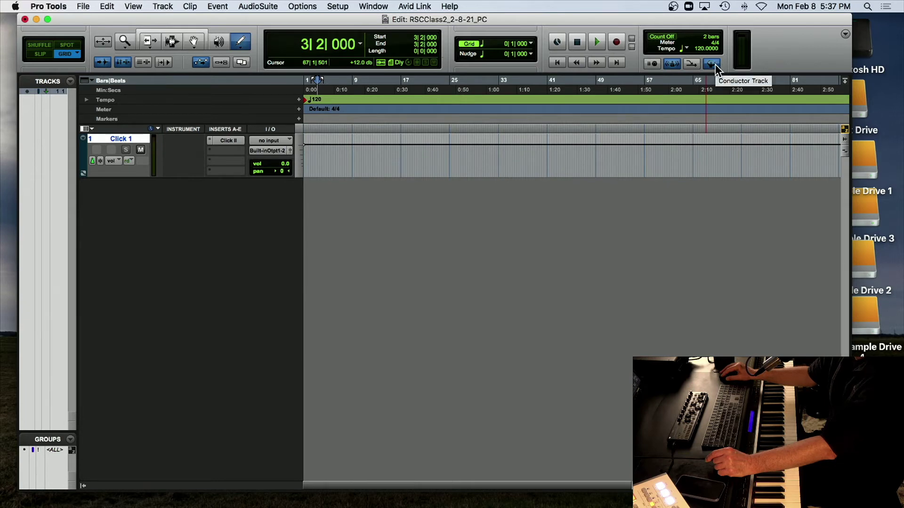
Configure the click to sound only during record and set the countoff to 1 bar.
left_click(662, 37)
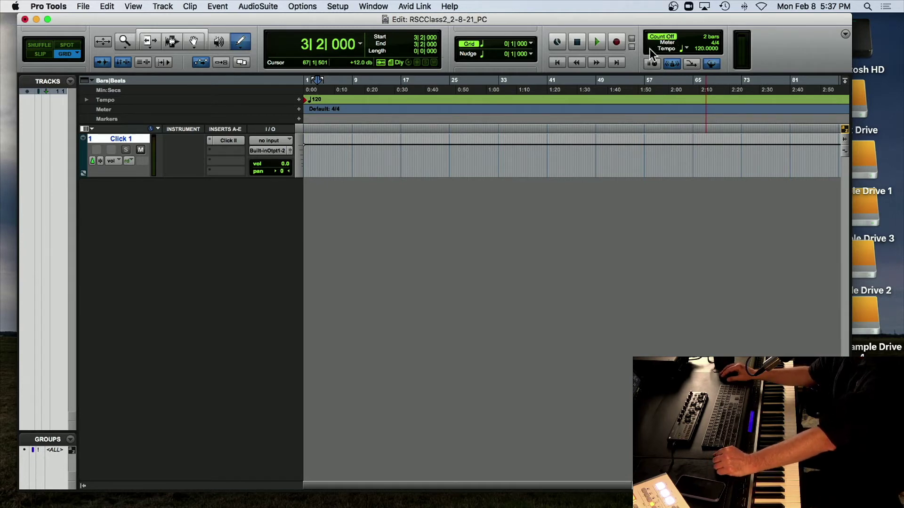
double_click(707, 37)
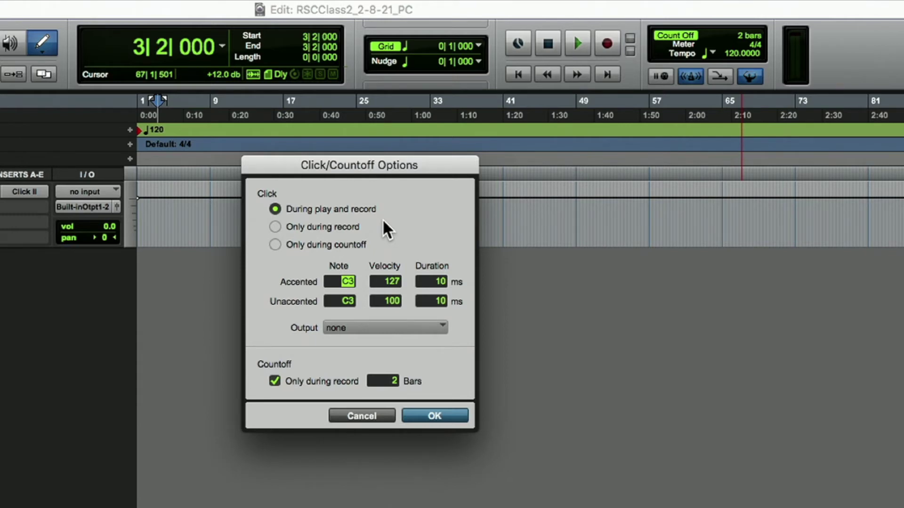
left_click(276, 227)
left_click(395, 381)
type("1")
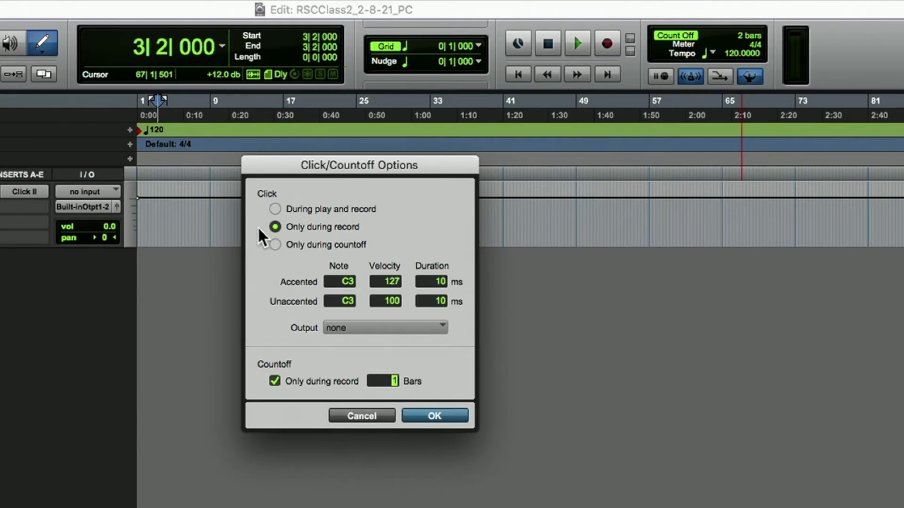
left_click(438, 409)
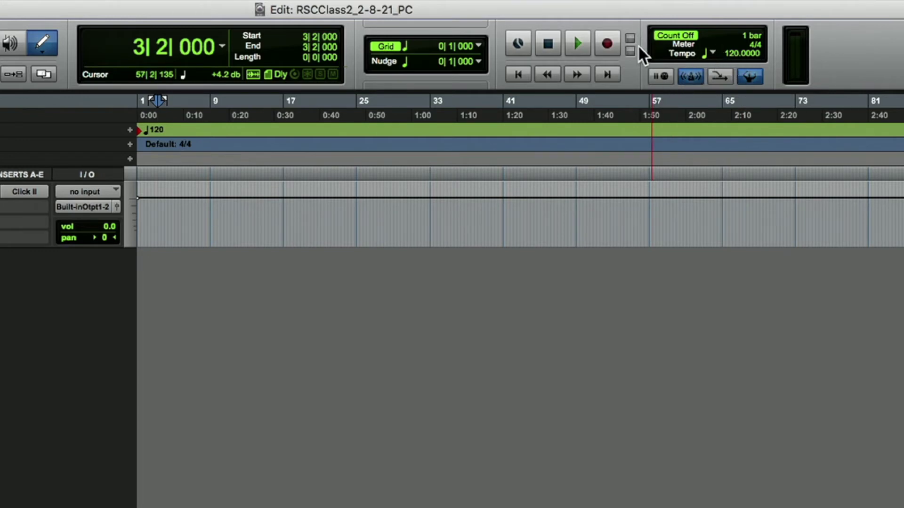
Open the Click/Countoff Options from the metronome control and close them without changes.
double_click(692, 78)
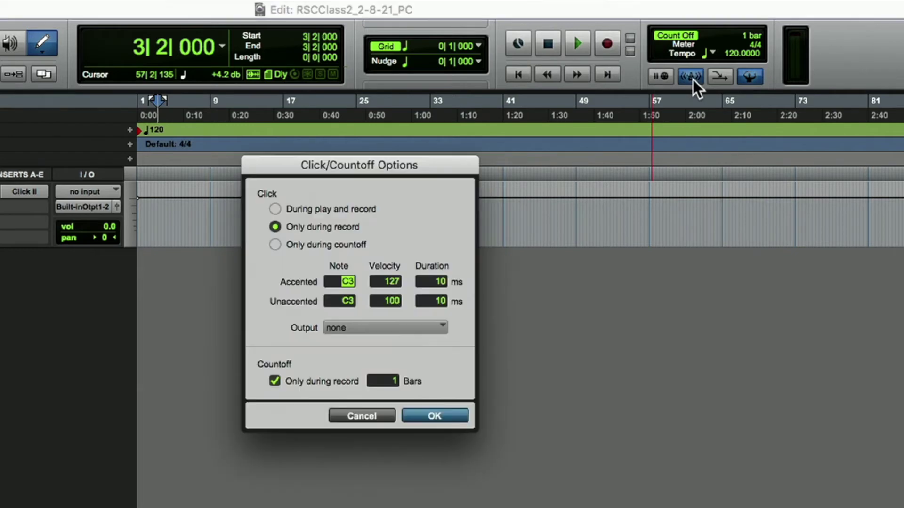
left_click(366, 417)
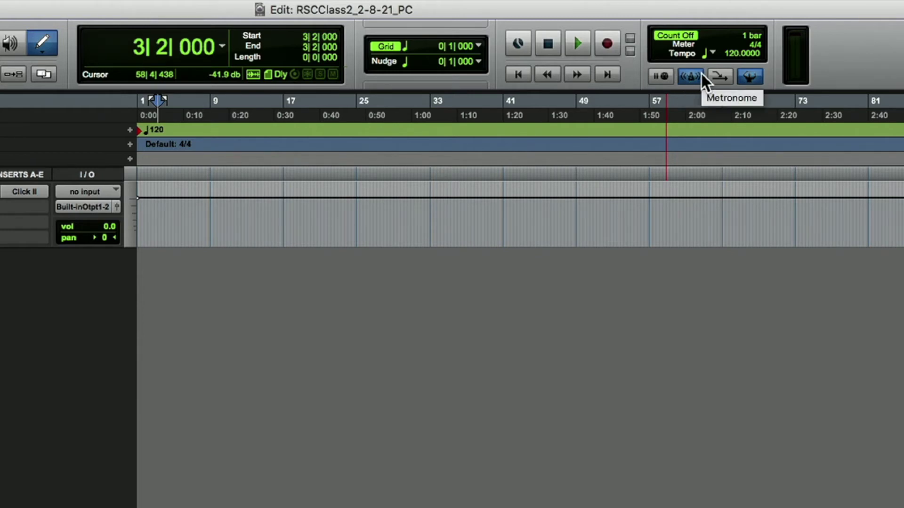
Turn the Conductor Track off and back on, and switch off Count Off.
left_click(750, 77)
left_click(750, 76)
left_click(690, 38)
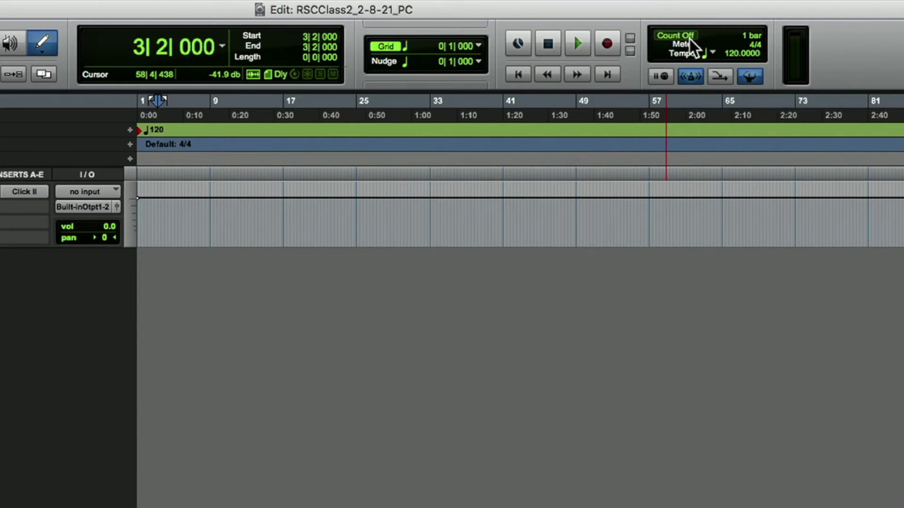
Switch Count Off on and confirm the Click/Countoff Options with the click set to sound only during record.
left_click(665, 36)
double_click(744, 37)
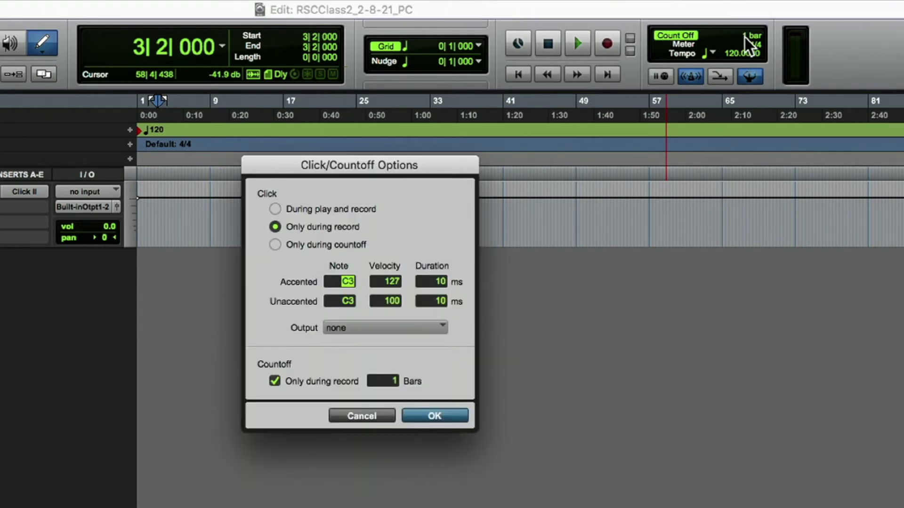
key("Up")
left_click(275, 224)
left_click(457, 417)
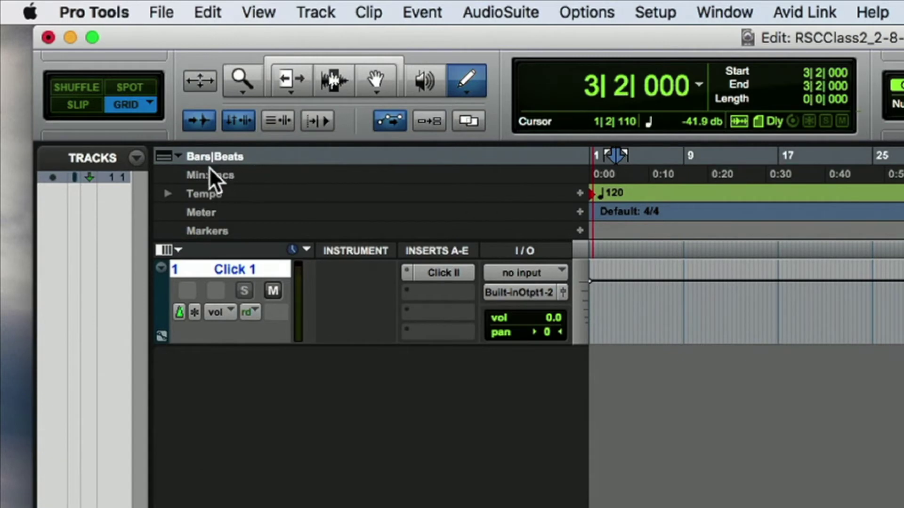
Open the list of available Edit window rulers, capture a screenshot of it, and close it without changing any ruler.
left_click(179, 154)
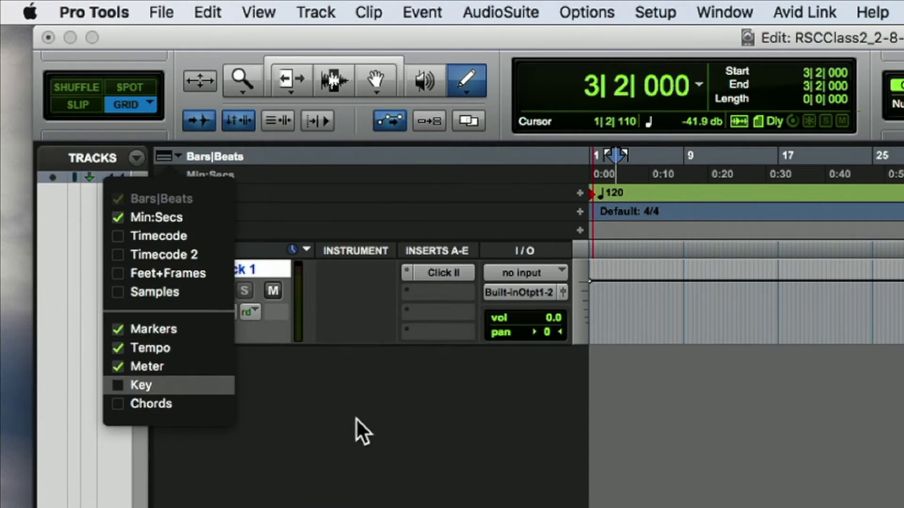
key("super+shift+4")
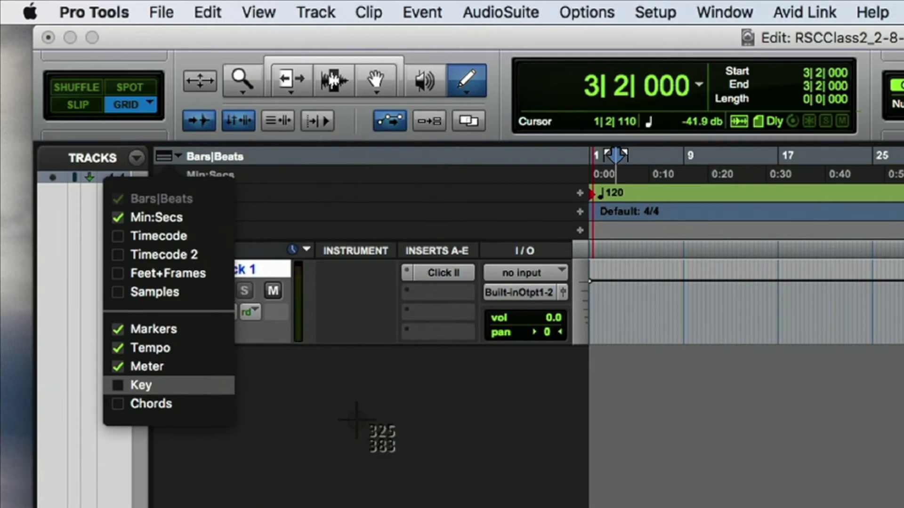
left_click_drag(106, 179, 234, 423)
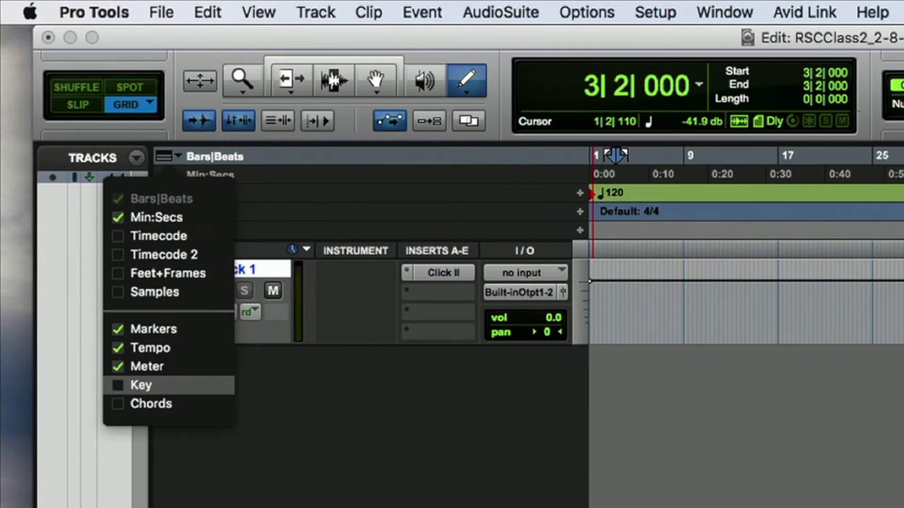
key("super+alt+space")
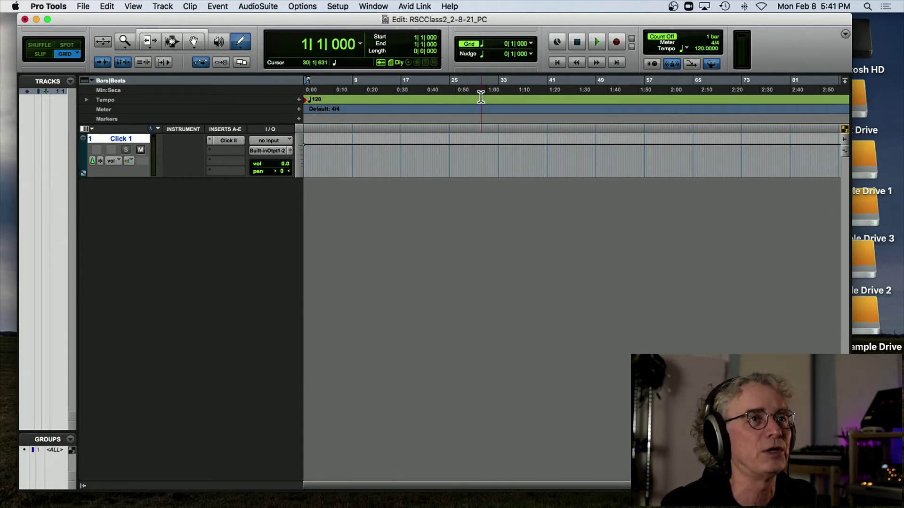
left_click(92, 81)
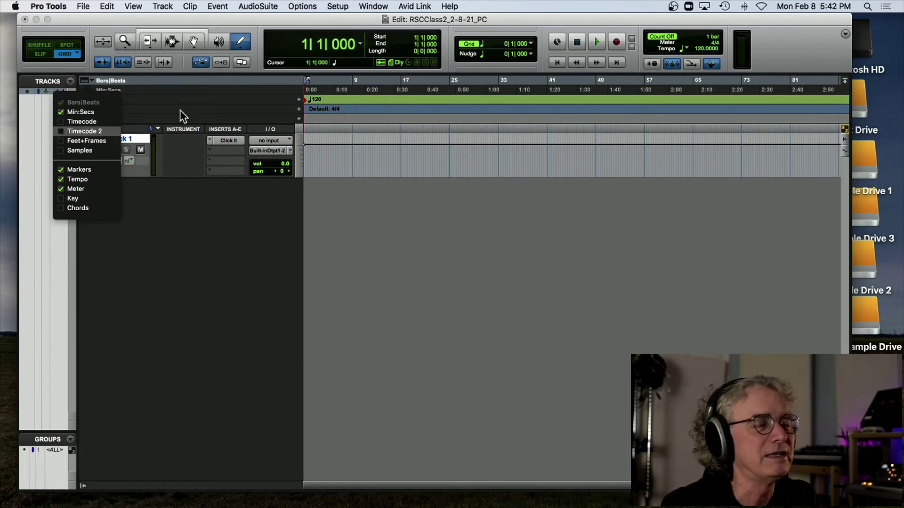
left_click(214, 103)
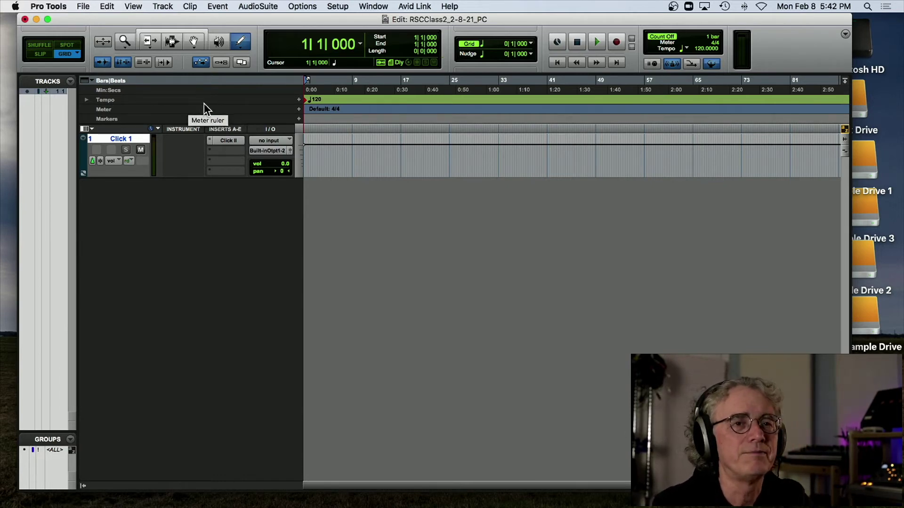
left_click(746, 109)
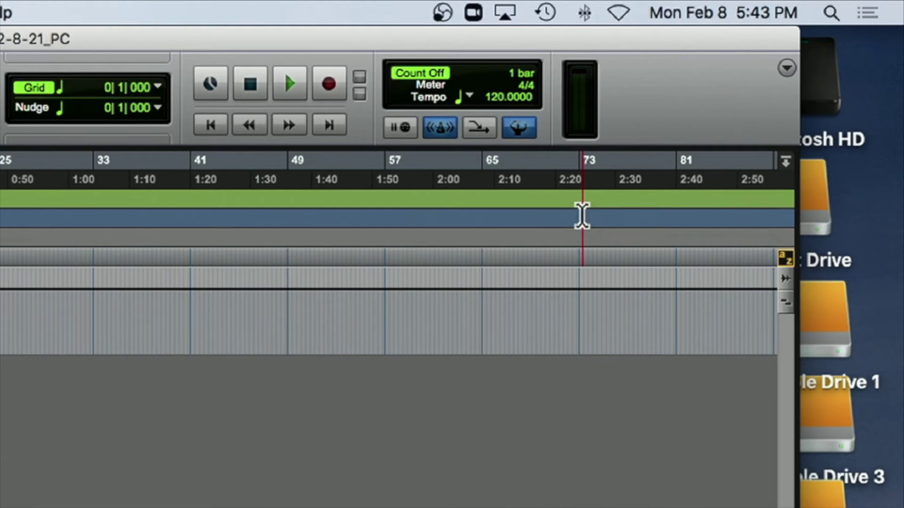
left_click_drag(580, 234, 778, 266)
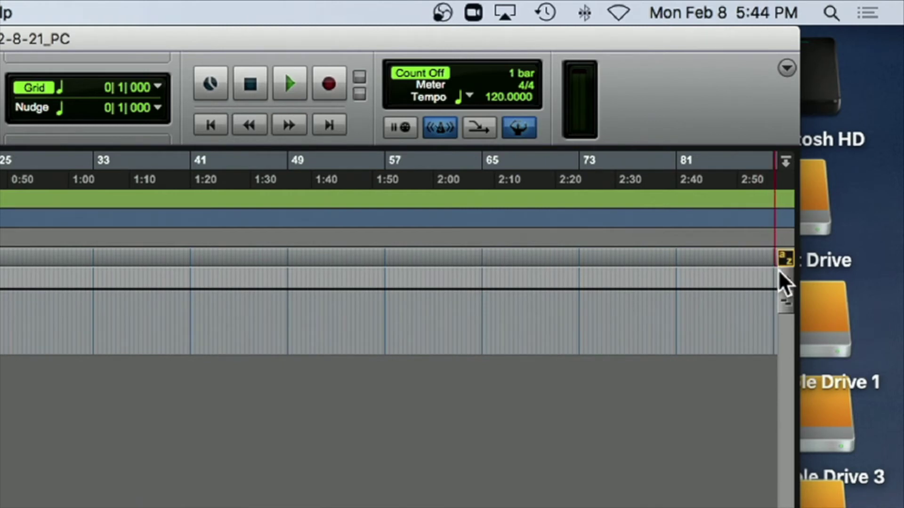
left_click(587, 236)
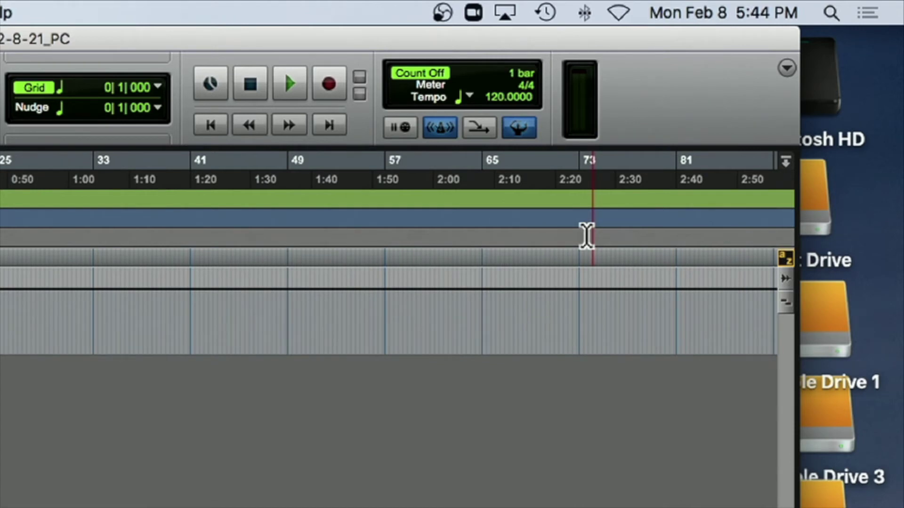
left_click_drag(586, 236, 785, 254)
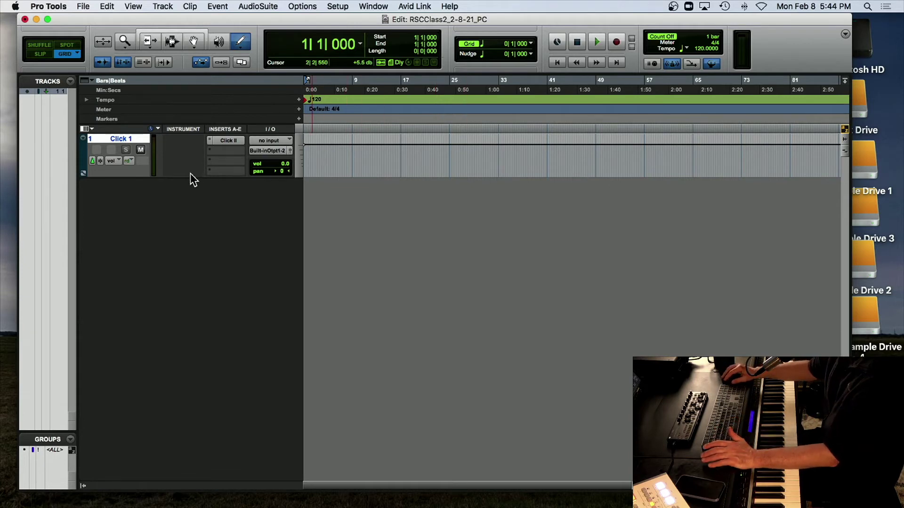
Enlarge the Click 1 track's height and zoom the timeline in horizontally until the ruler shows individual beats.
left_click_drag(187, 178, 178, 359)
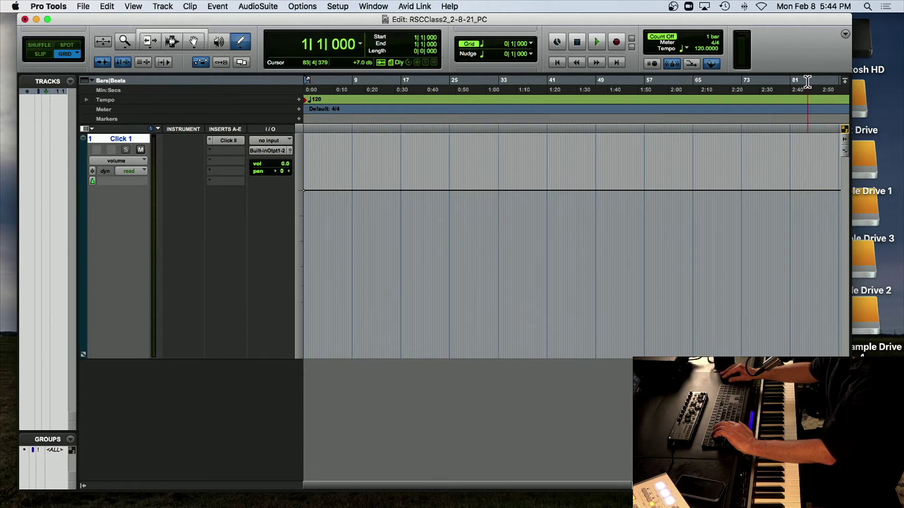
scroll(838, 81, "right", 3)
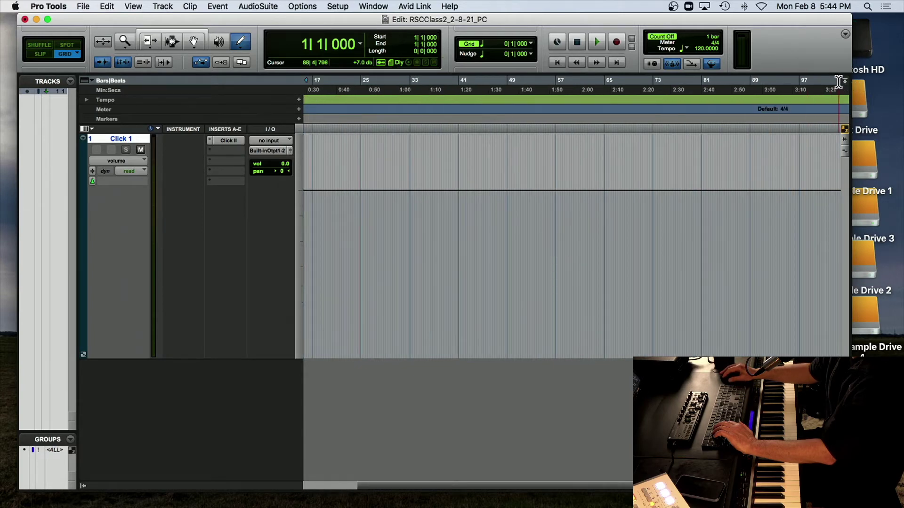
scroll(838, 81, "left", 2)
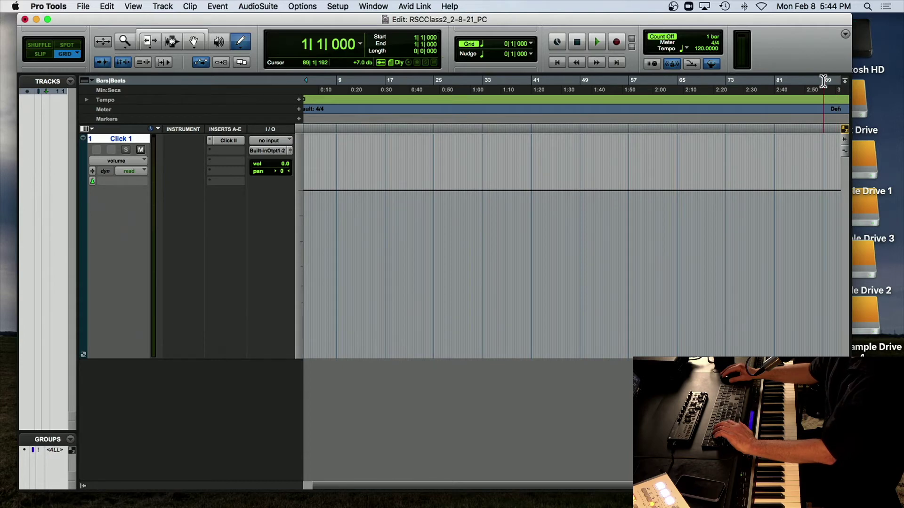
key("super+bracketright")
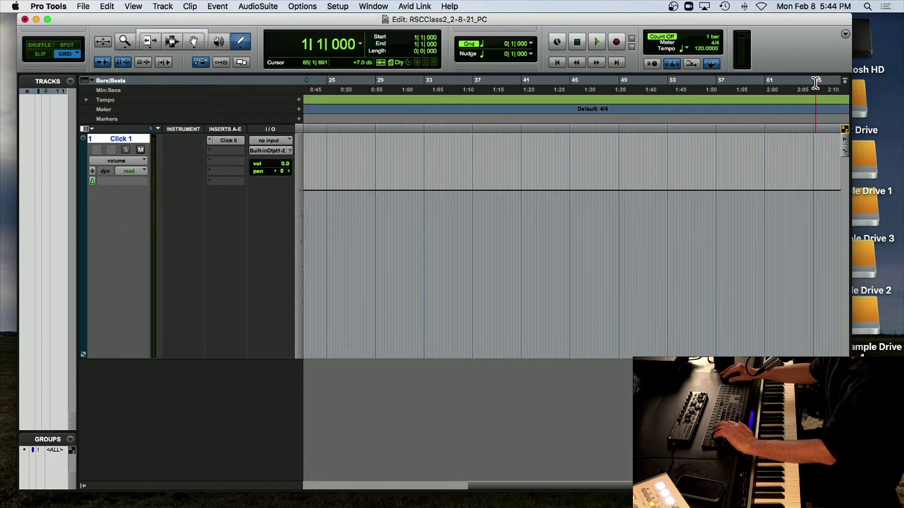
key("super+bracketright")
key("super+bracketright")
key("super+bracketright")
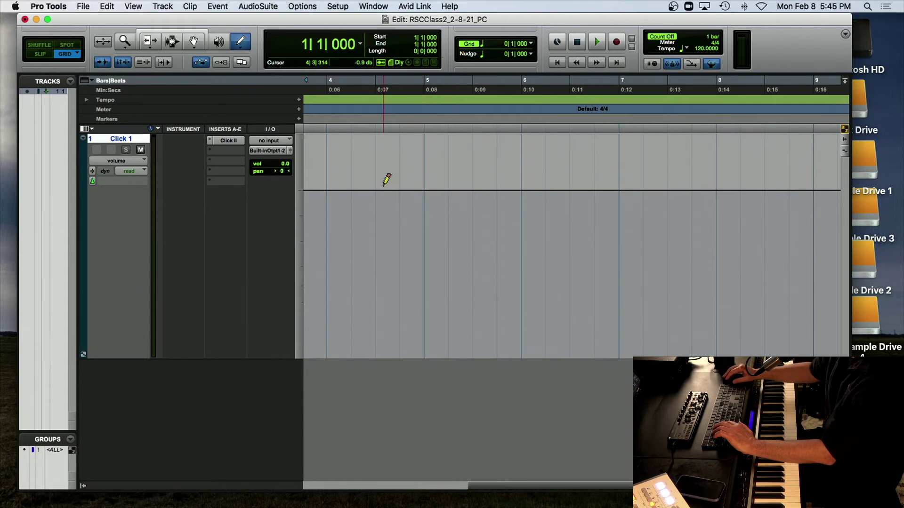
key("super+]")
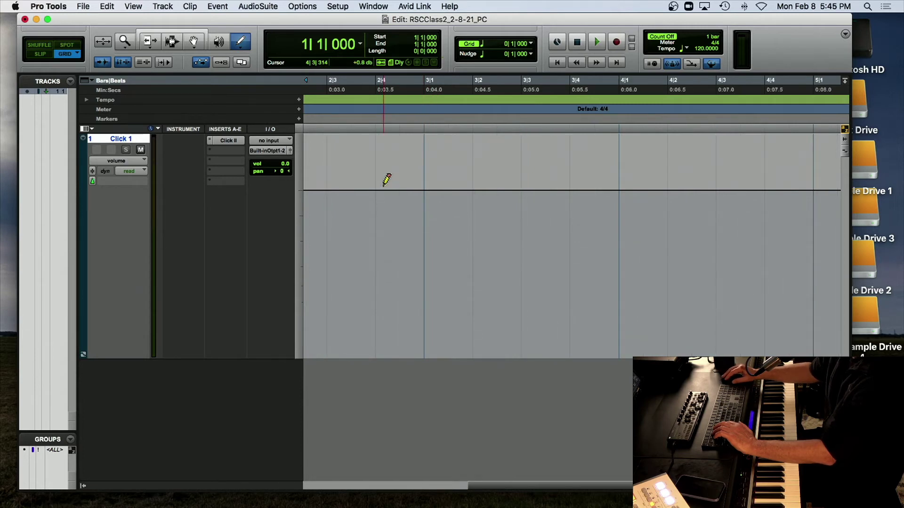
Zoom the timeline out and in horizontally several times, ending with about the first eleven bars in view.
key("super+[")
key("super+[")
key("super+[")
key("super+[")
key("super+[")
key("super+[")
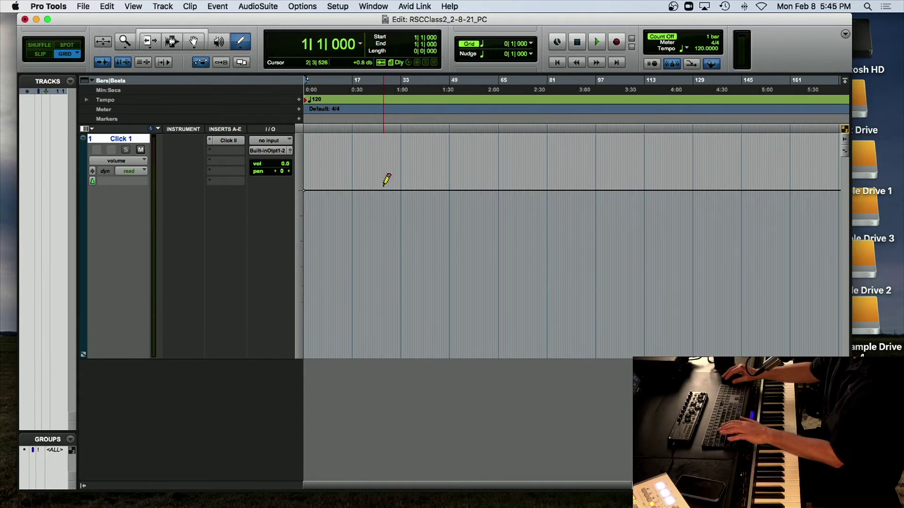
key("super+]")
key("super+]")
key("super+]")
key("super+[")
key("super+[")
key("super+[")
key("super+[")
key("super+]")
key("super+]")
key("super+]")
key("super+]")
key("super+]")
key("super+]")
key("super+]")
key("super+]")
key("super+]")
key("super+]")
key("super+]")
key("super+]")
key("super+]")
key("super+[")
key("super+[")
key("super+[")
key("super+[")
key("super+[")
key("super+[")
key("super+[")
key("super+[")
key("super+[")
key("super+[")
key("super+[")
key("super+[")
key("super+[")
key("super+]")
key("super+]")
key("super+]")
key("super+]")
key("super+]")
key("super+]")
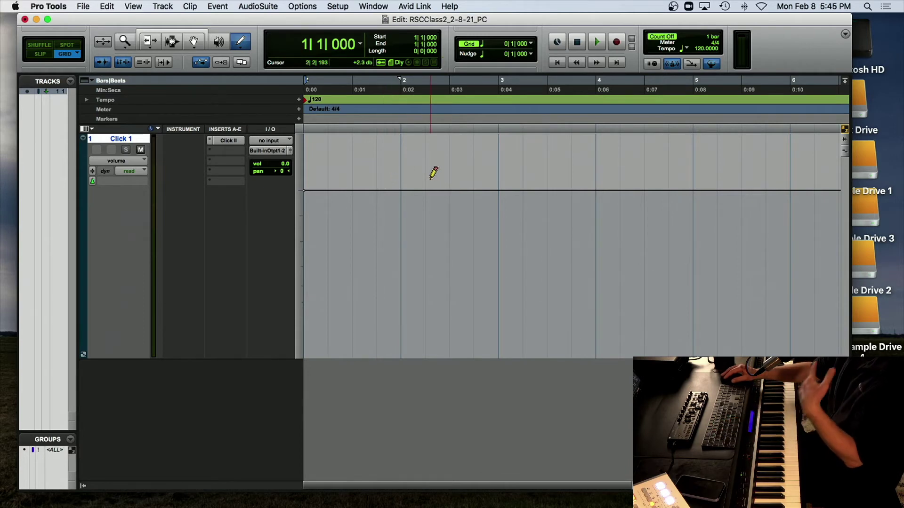
key("super+[")
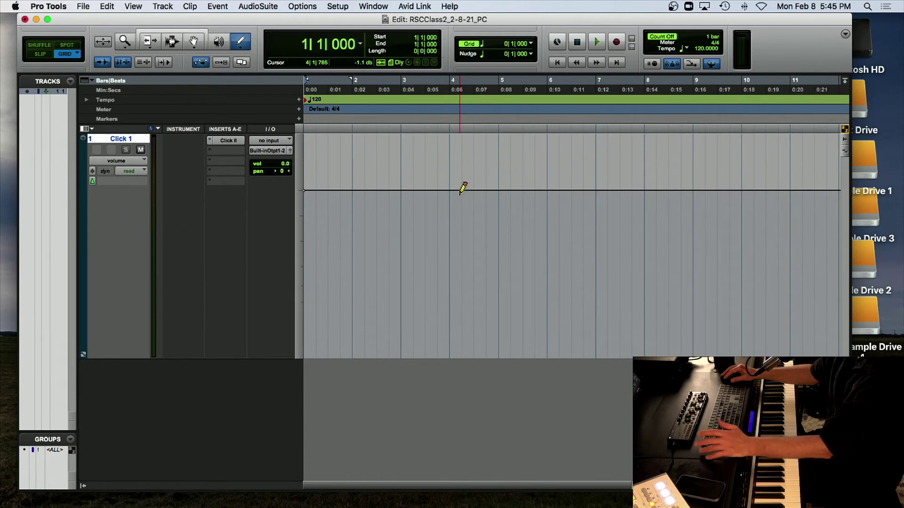
Shrink the Click 1 track to mini height and enlarge it again to small height.
left_click_drag(174, 357, 228, 157)
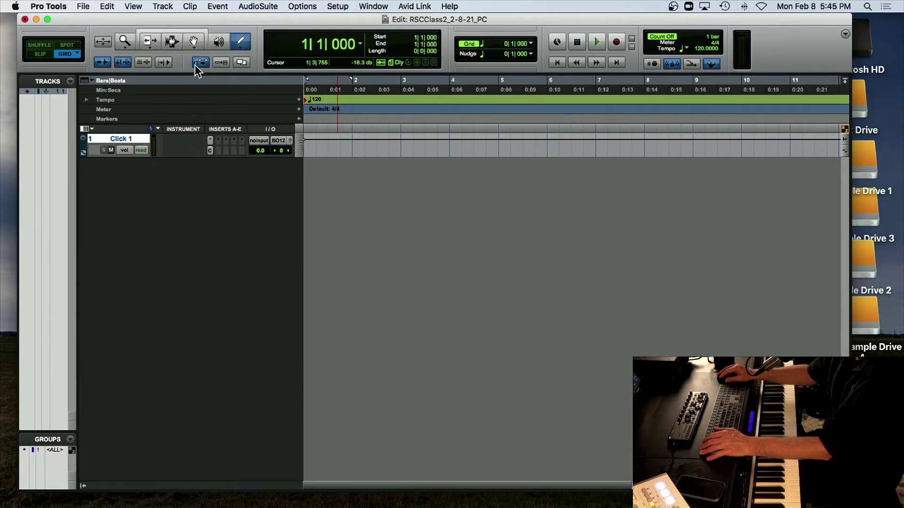
left_click(162, 7)
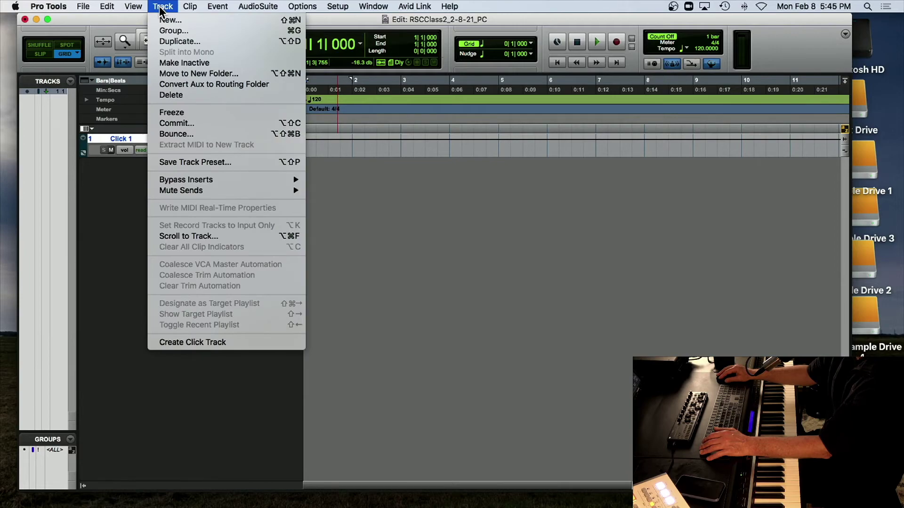
left_click(140, 284)
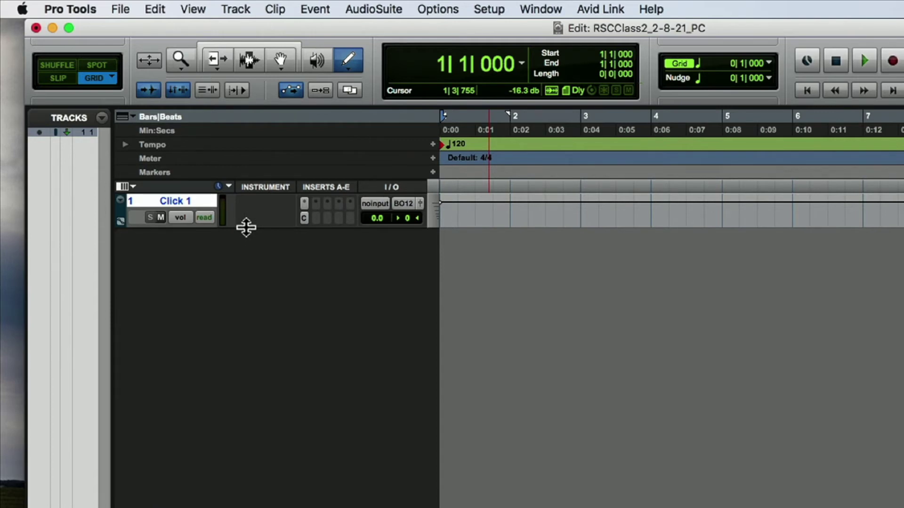
left_click_drag(246, 228, 246, 253)
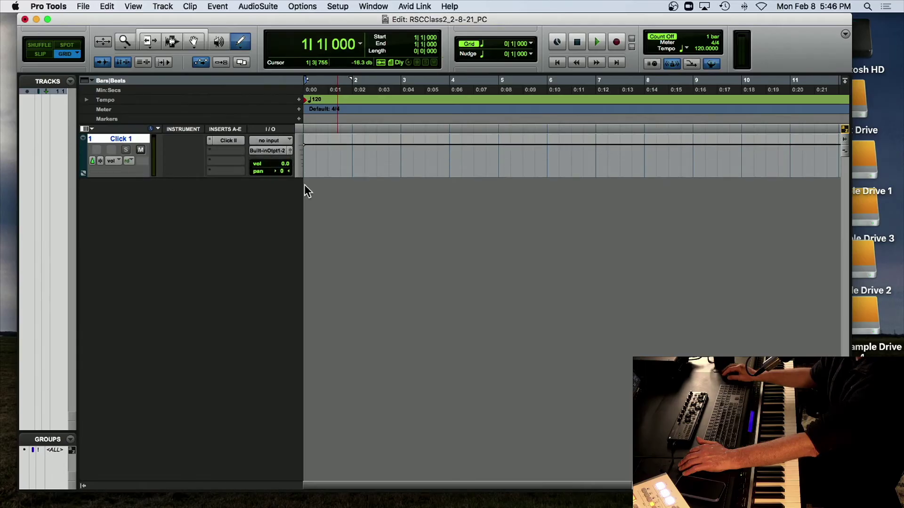
Change the Click 1 track height to fit to window, to micro, and finally to medium.
left_click(301, 156)
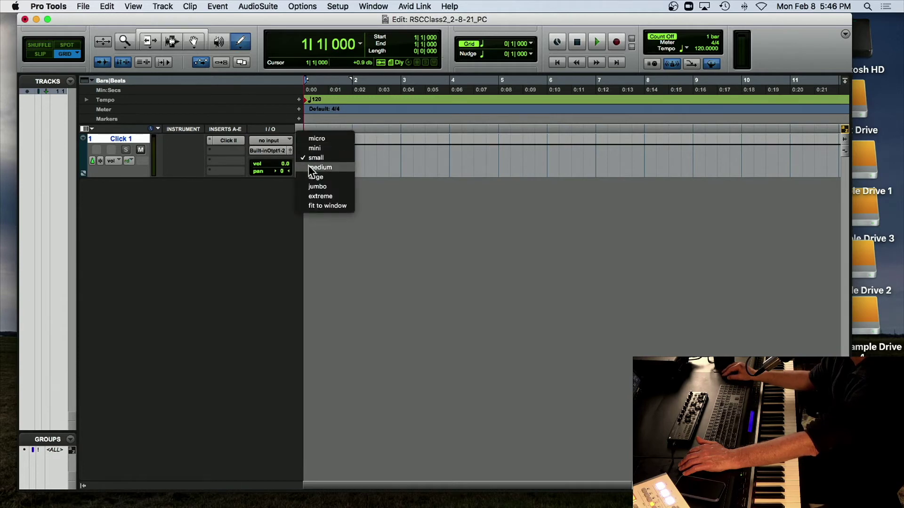
left_click(312, 205)
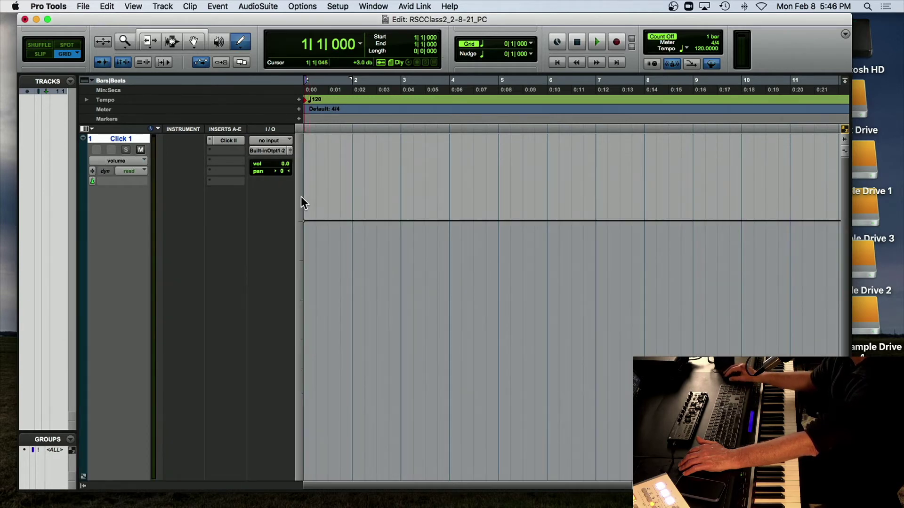
right_click(298, 191)
left_click(307, 143)
left_click(299, 137)
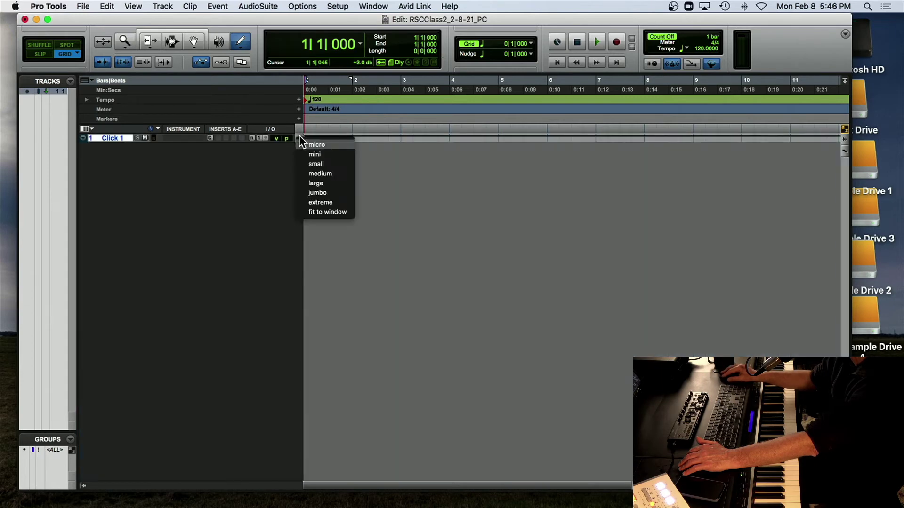
left_click(310, 174)
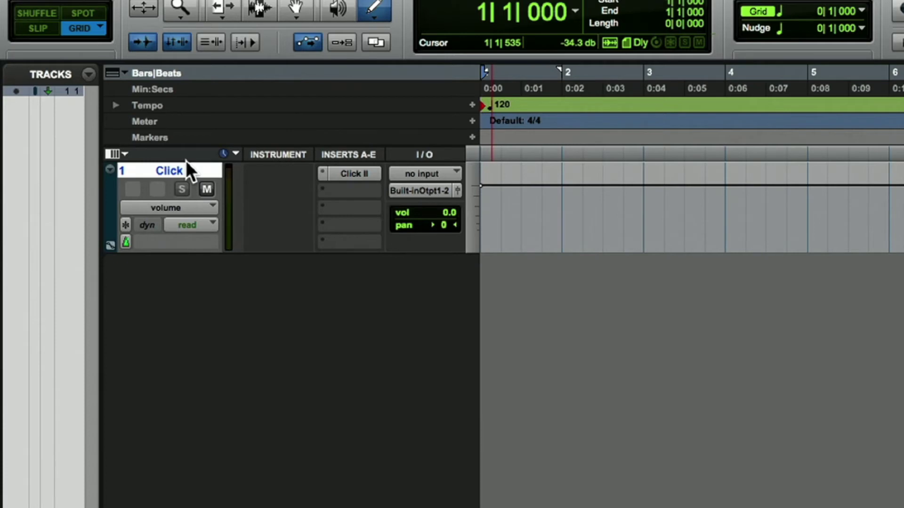
Hide the I/O column in the Edit window's track area, show it again, and hide it once more.
scroll(189, 160, "right", 2)
scroll(188, 160, "right", 2)
scroll(125, 163, "right", 2)
left_click(125, 154)
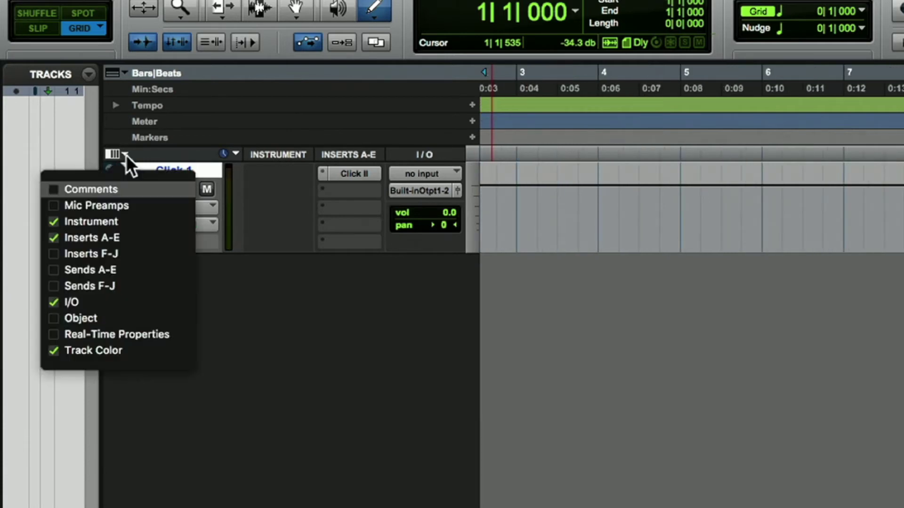
left_click(126, 154)
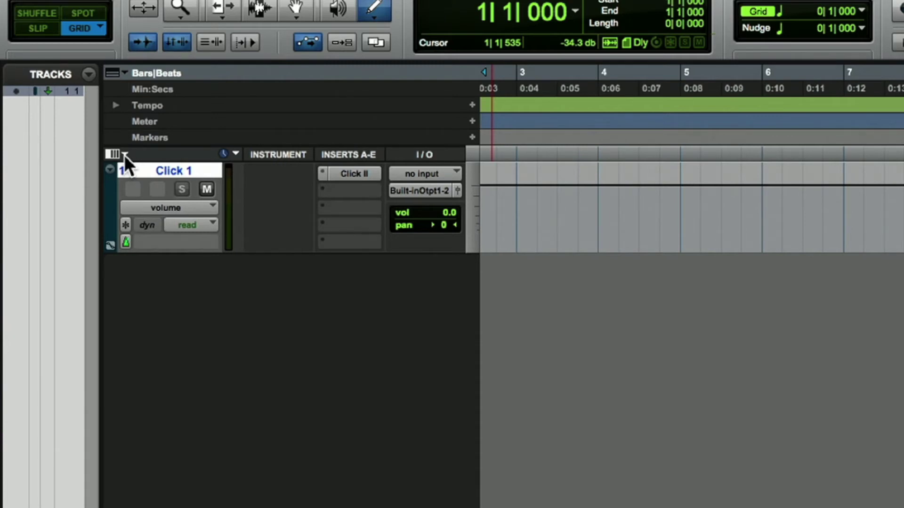
left_click(125, 155)
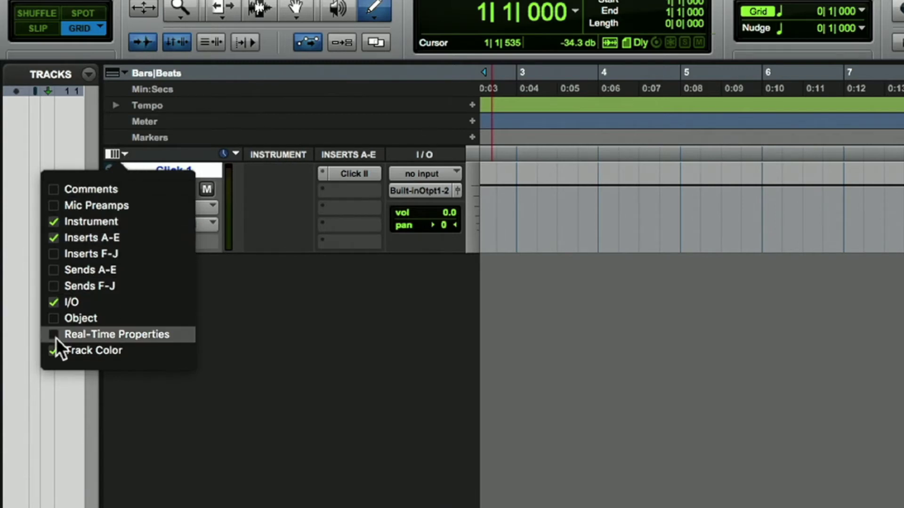
left_click(55, 302)
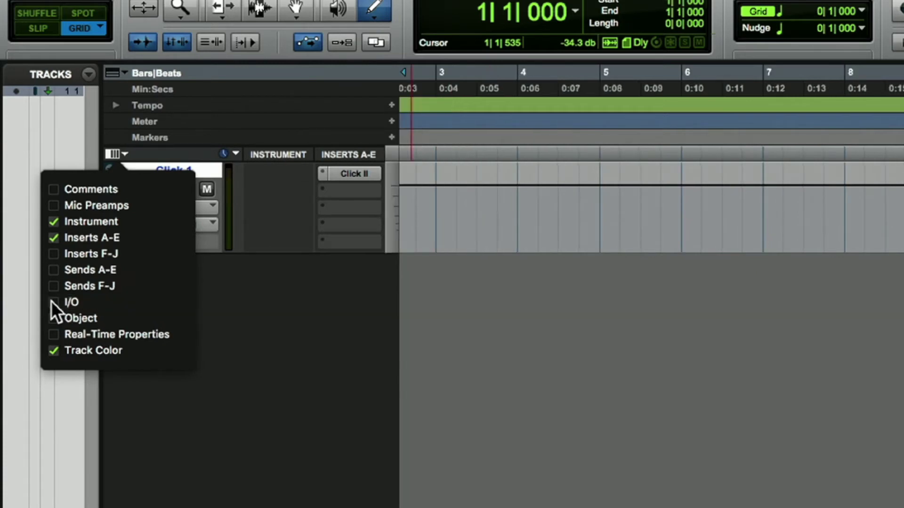
left_click(55, 304)
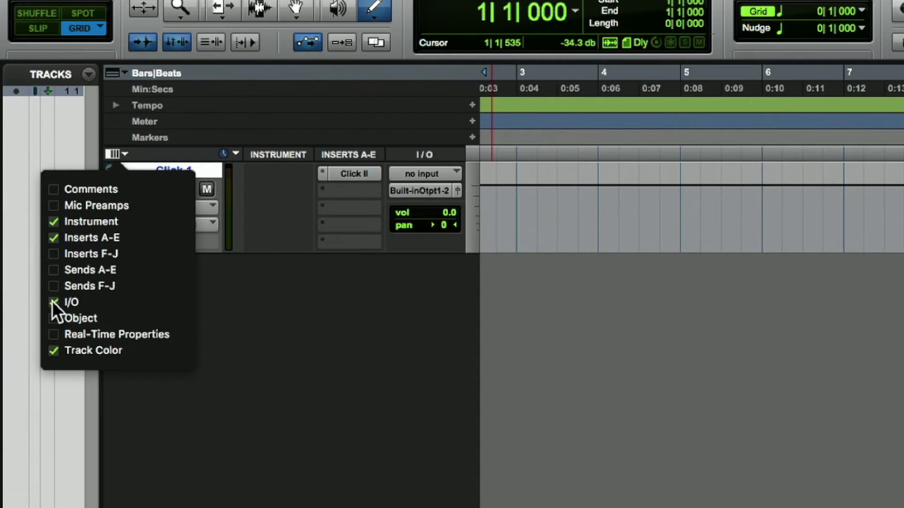
left_click(54, 304)
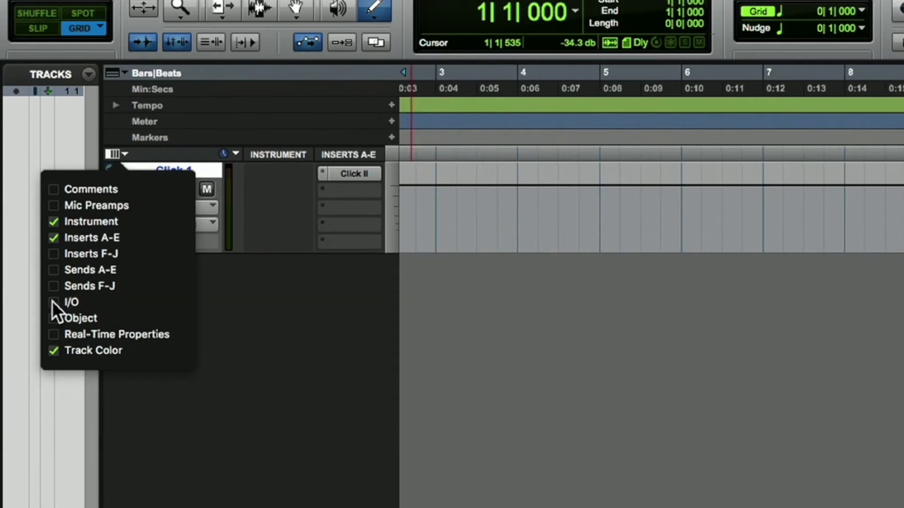
Show the I/O column in the Edit window's track area, and review the list of available columns.
left_click(55, 304)
left_click(196, 135)
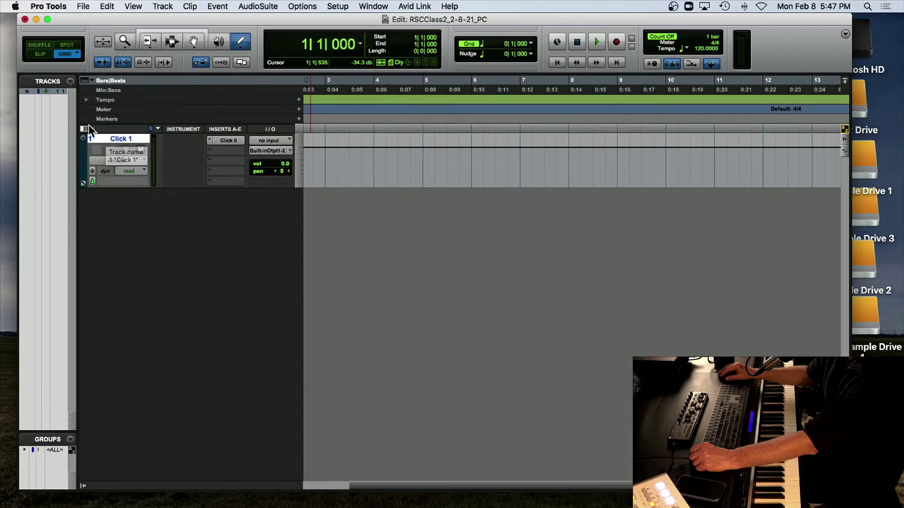
left_click(86, 128)
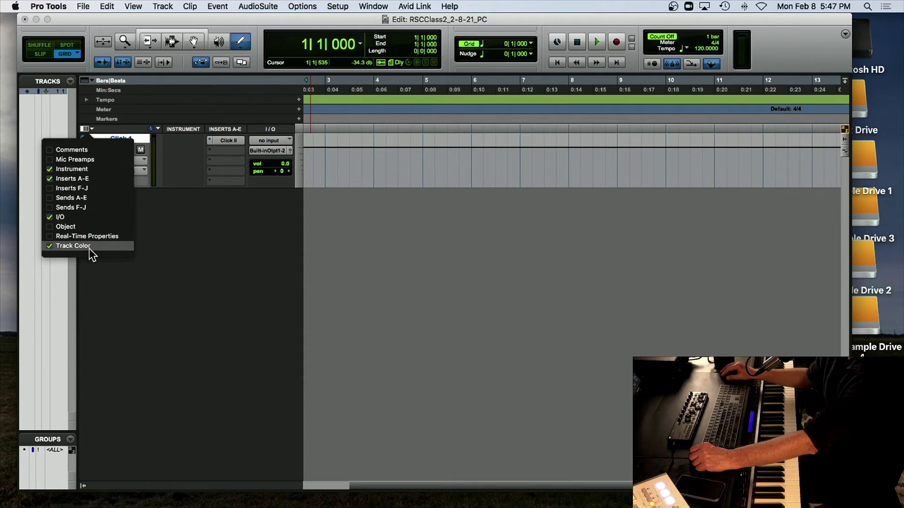
left_click(162, 224)
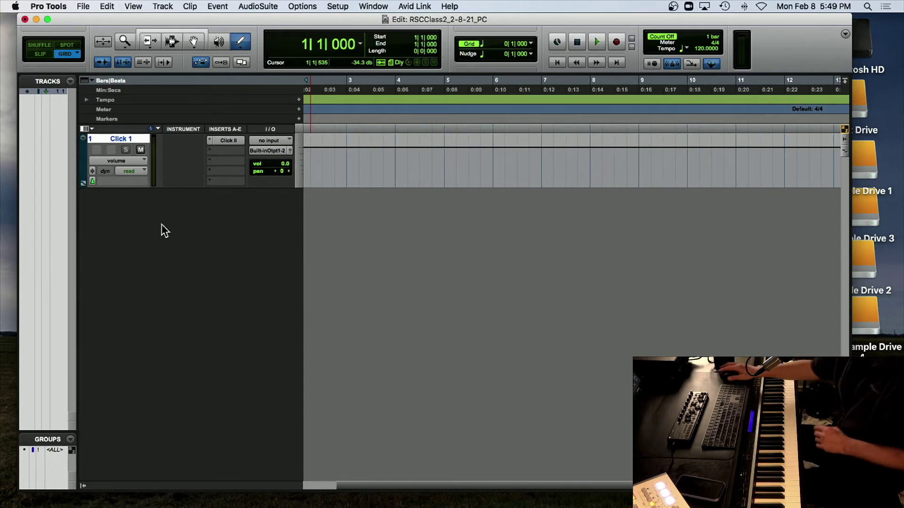
Begin setting up a new track with Stereo format and Instrument Track as its type.
scroll(162, 224, "left", 1)
key("super+shift+n")
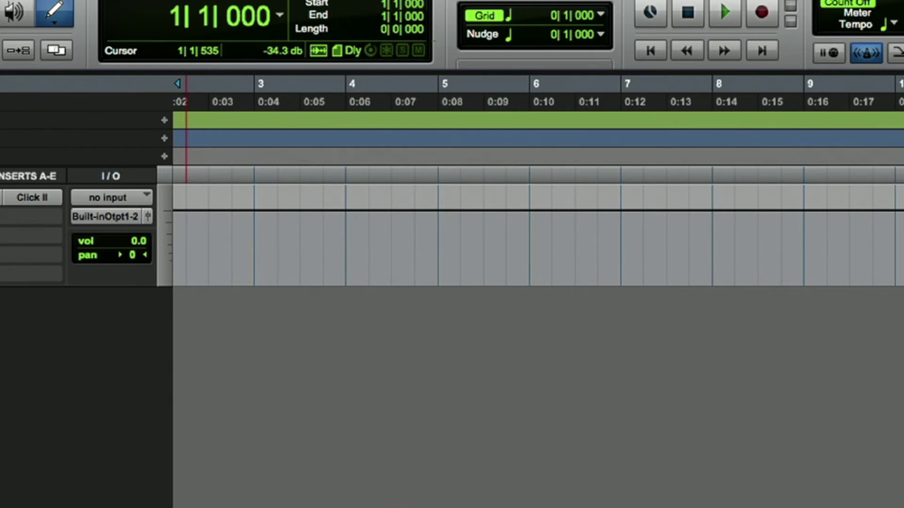
key("shift+super+n")
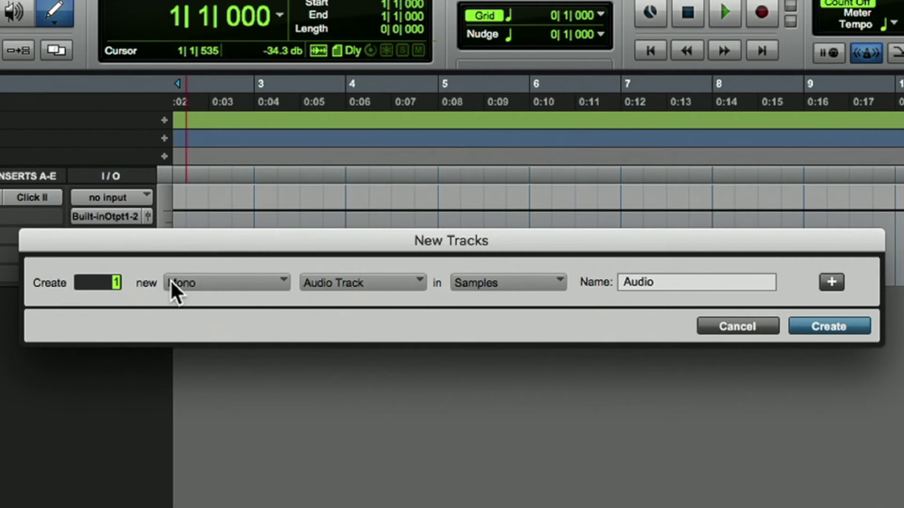
left_click(207, 280)
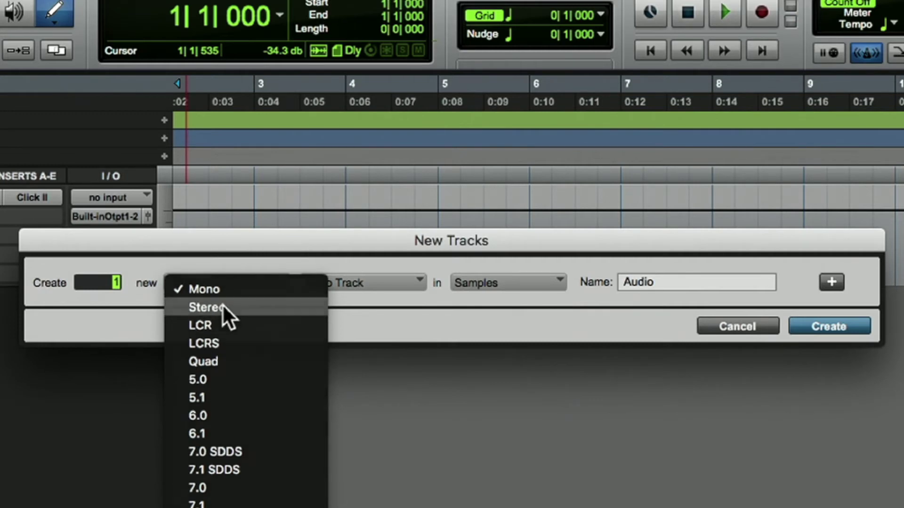
left_click(222, 307)
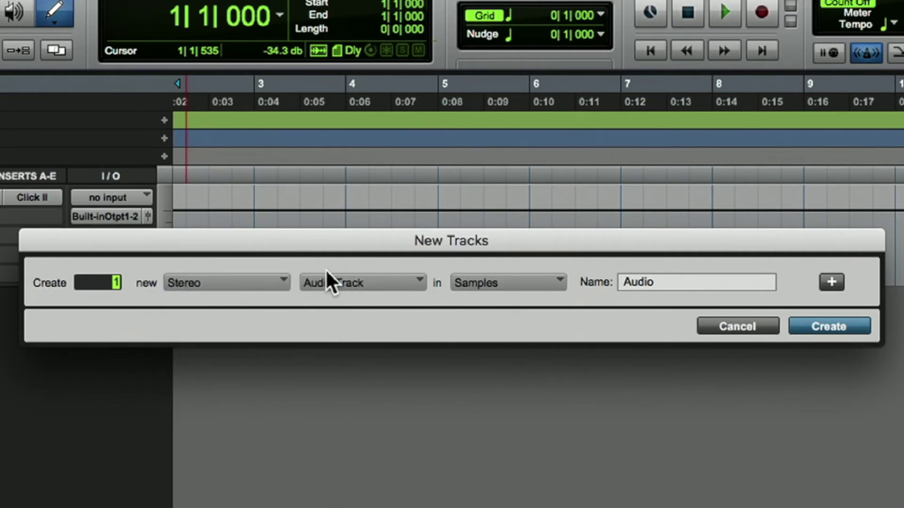
left_click(393, 282)
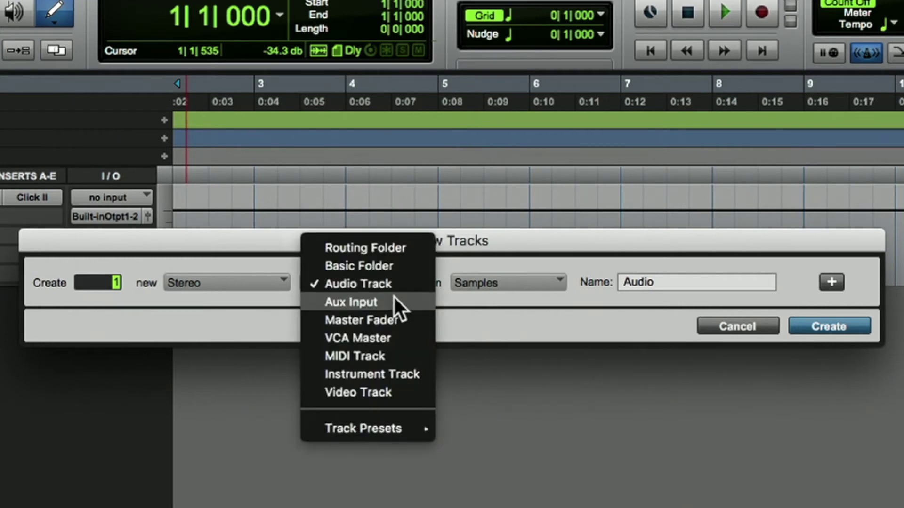
left_click(393, 373)
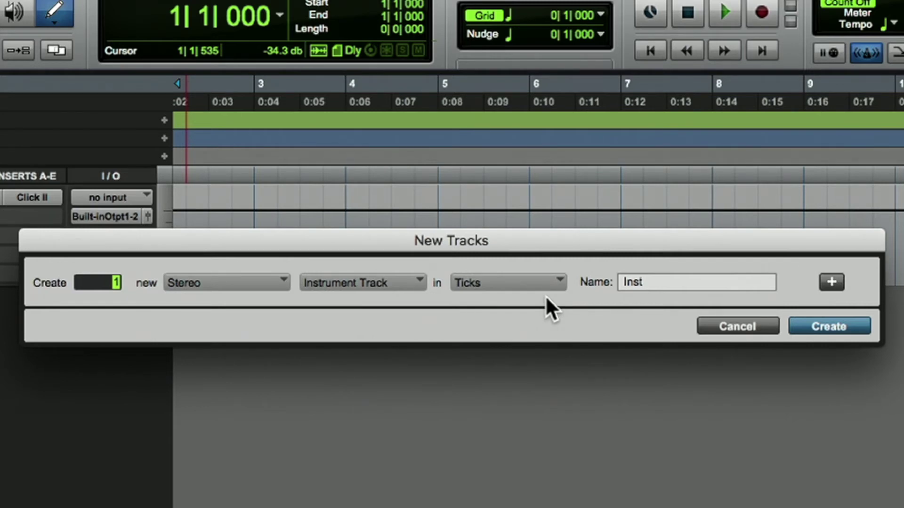
Name the new stereo instrument track Piano, with a capital P.
left_click(662, 281)
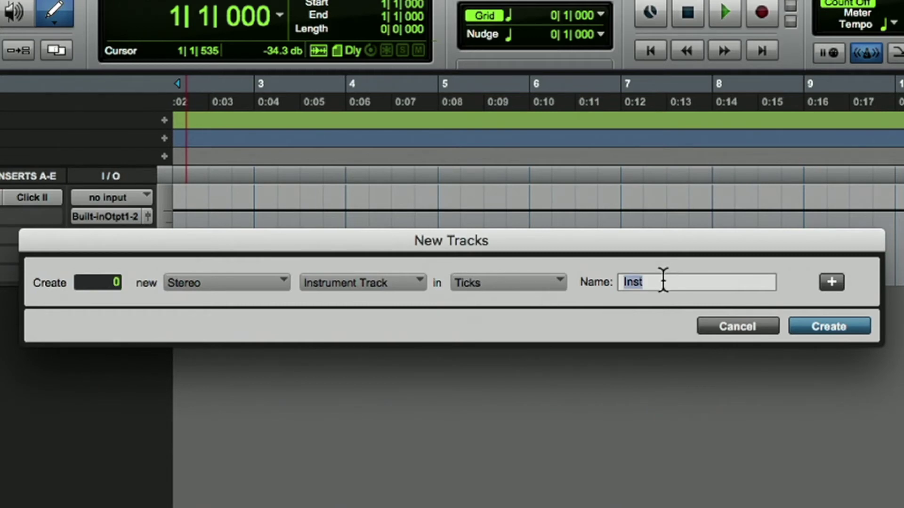
type("Piano")
key("BackSpace")
key("BackSpace")
key("BackSpace")
key("BackSpace")
type("IANO")
key("BackSpace")
key("BackSpace")
key("BackSpace")
key("BackSpace")
key("BackSpace")
type("piano")
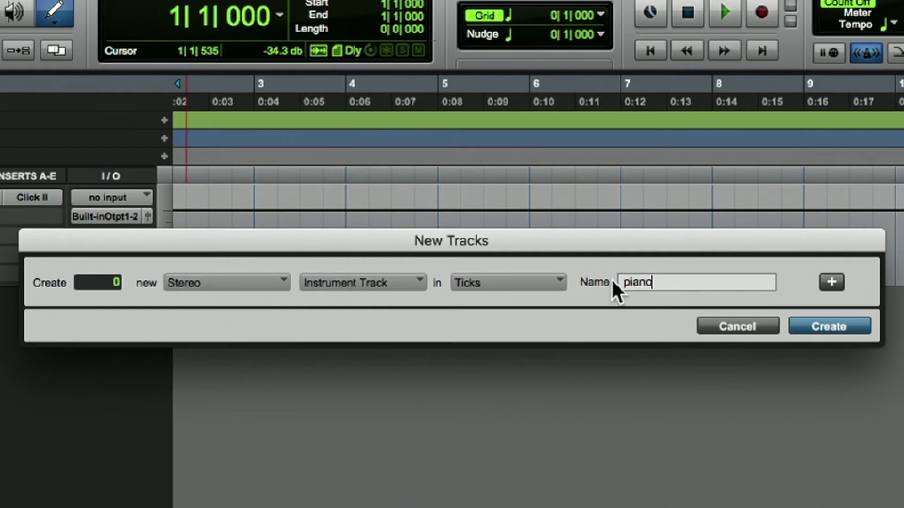
left_click(629, 280)
key("BackSpace")
type("P")
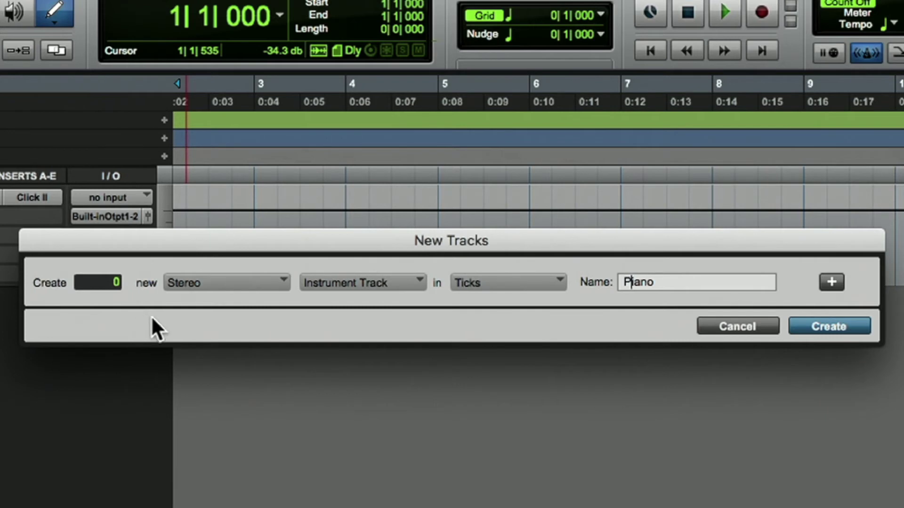
Set the number of new tracks to 1 and create the Piano track.
type("1")
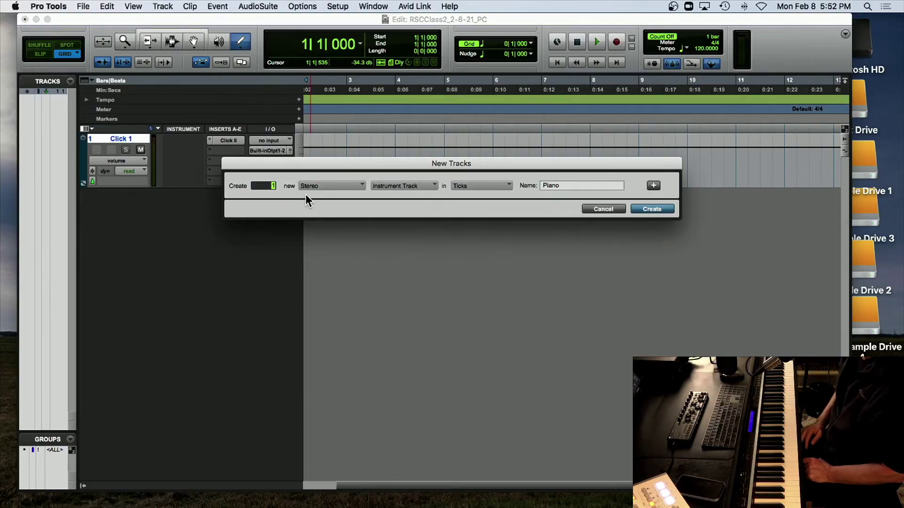
type("0")
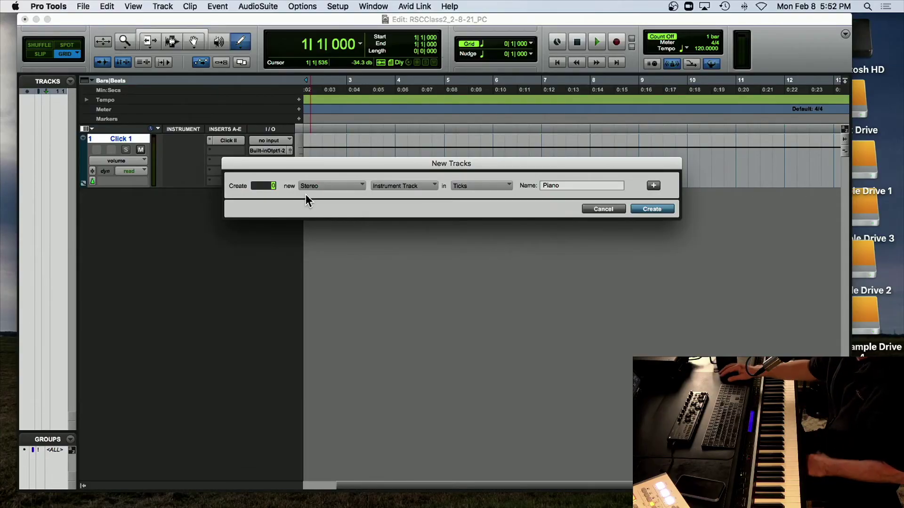
type("1")
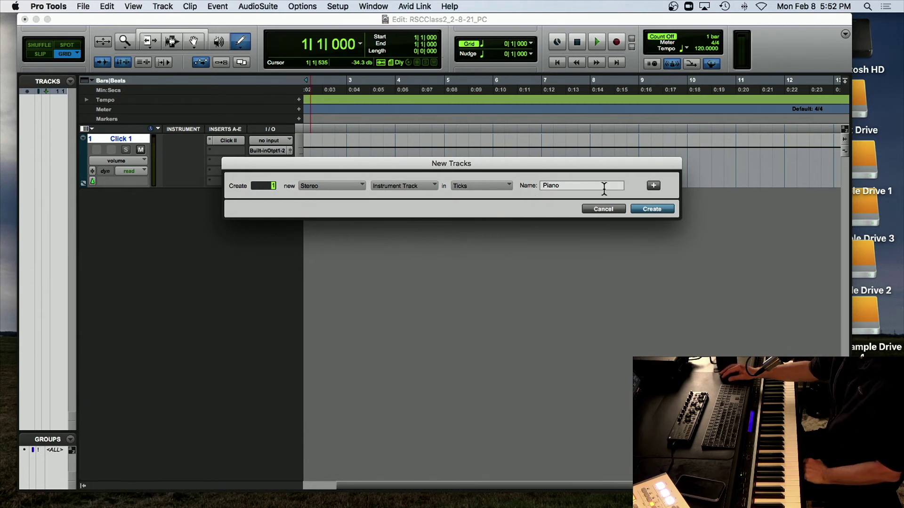
left_click(656, 208)
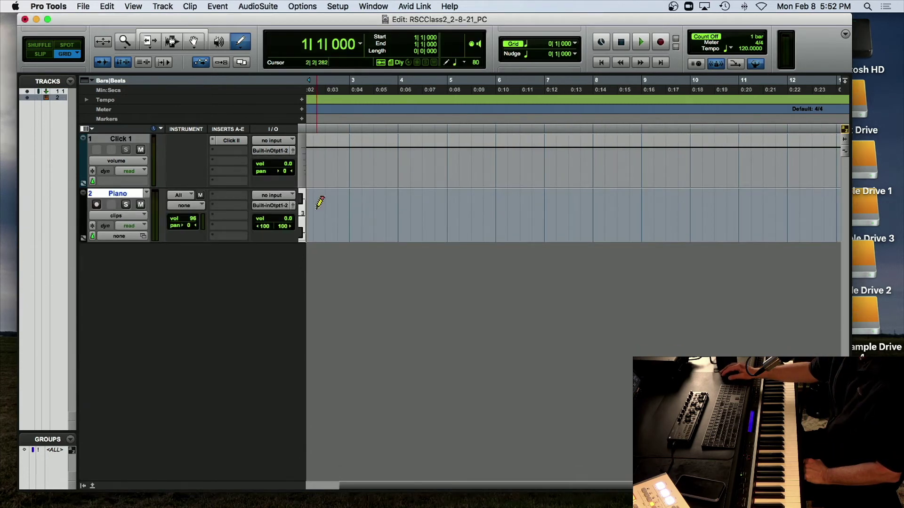
Deselect the Piano track, select it again, and deselect it once more.
left_click(121, 194)
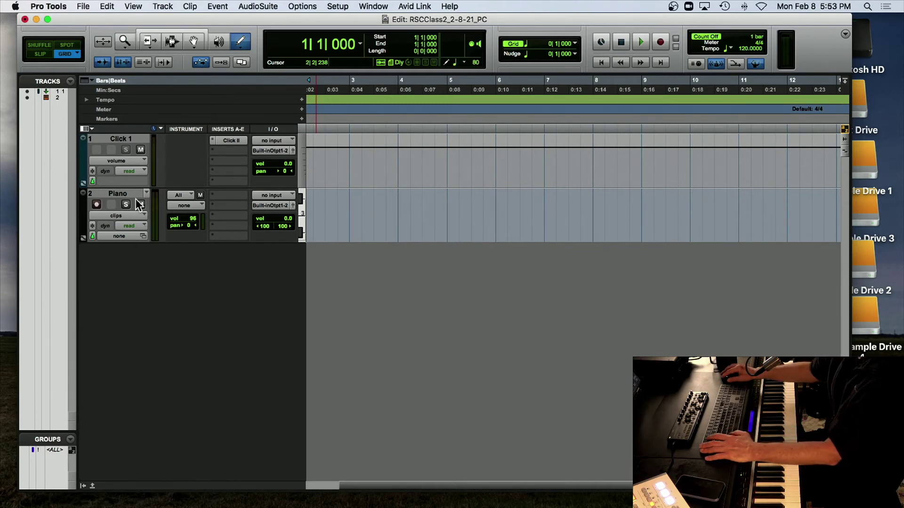
left_click(123, 194)
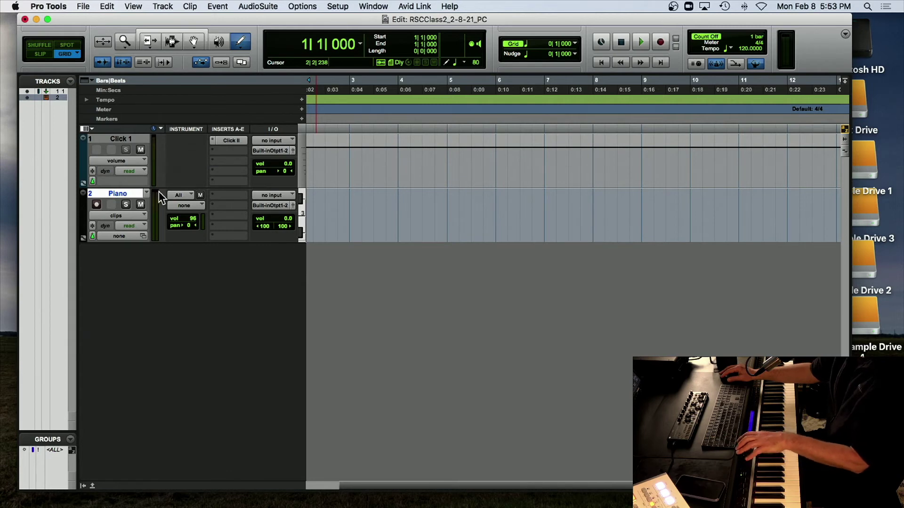
left_click(118, 195)
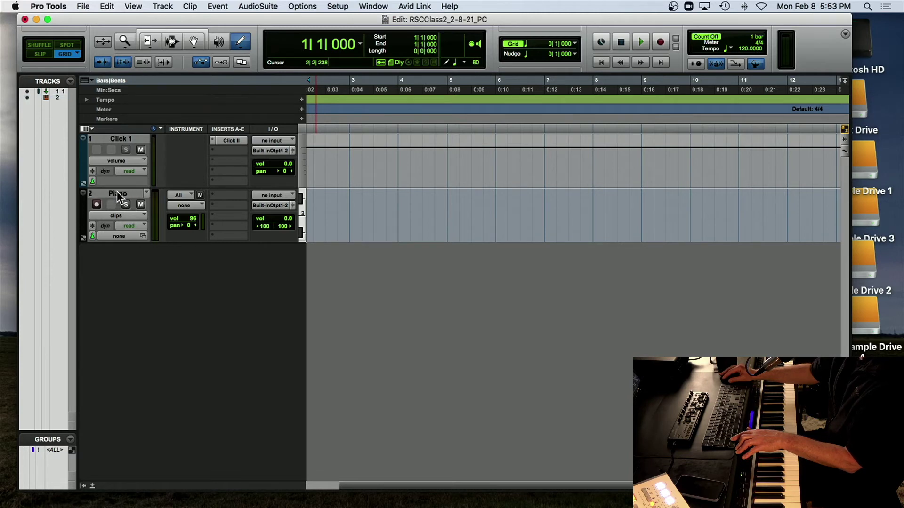
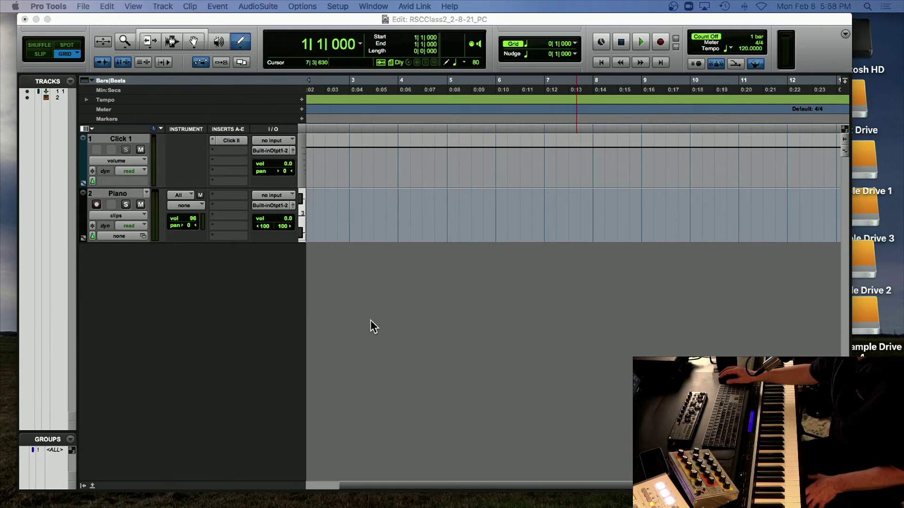
Insert the AIR Mini Grand (stereo) instrument in the Piano track's first insert slot and close its plug-in window.
scroll(371, 320, "left", 3)
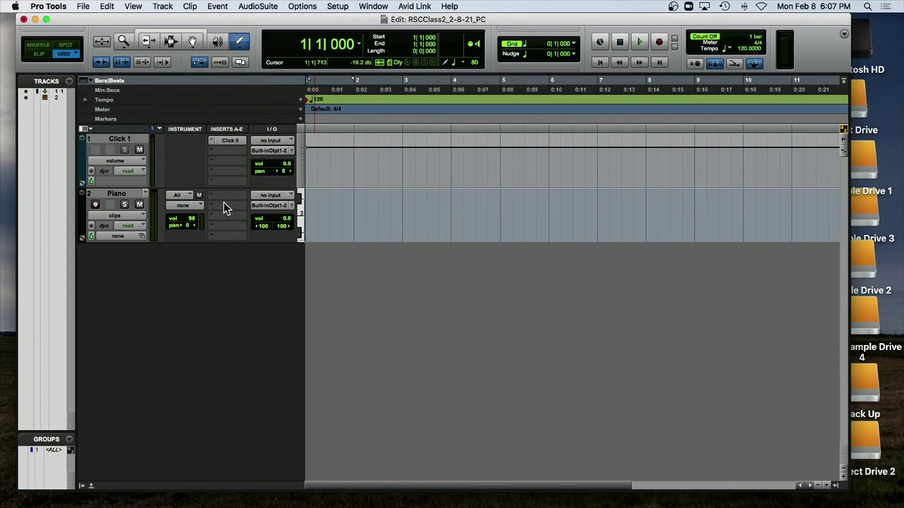
mouse_move(136, 505)
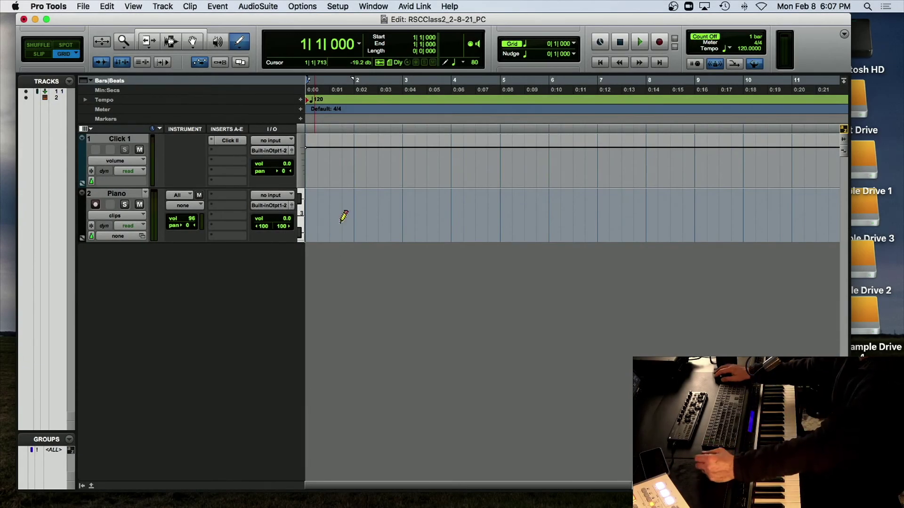
left_click(224, 194)
mouse_move(236, 196)
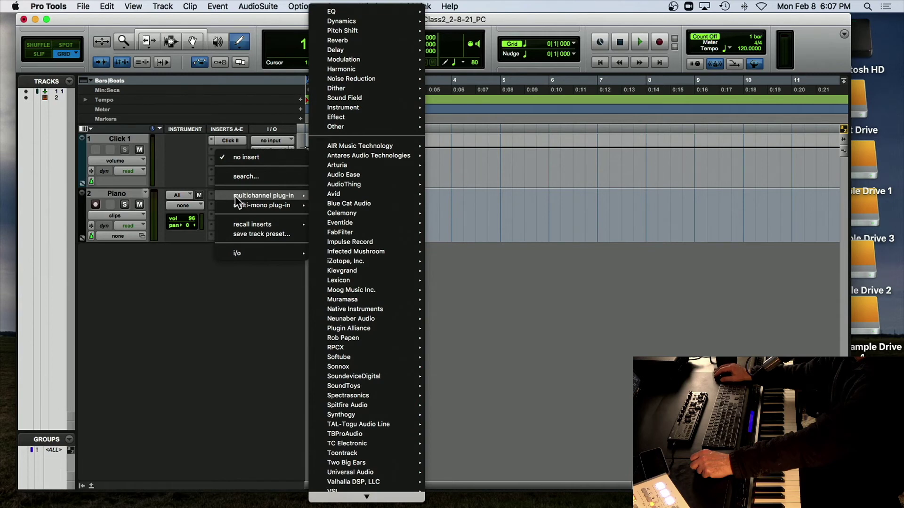
mouse_move(349, 110)
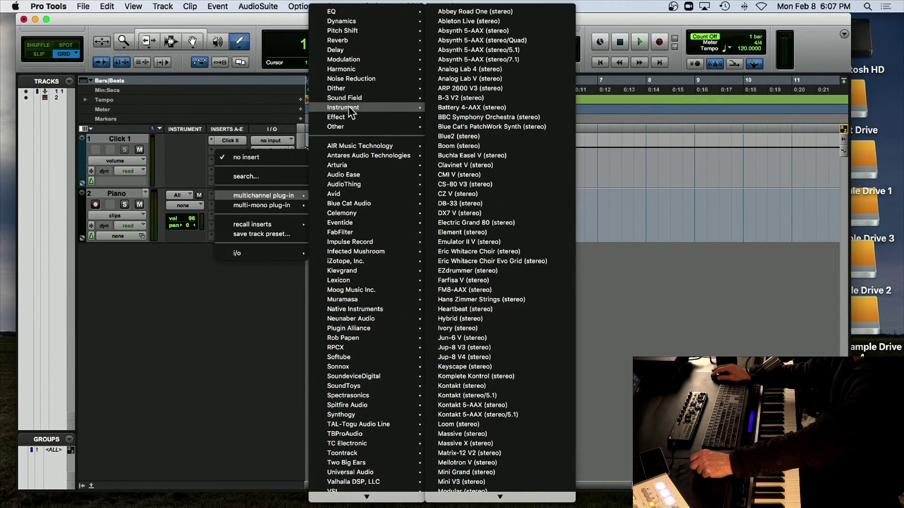
mouse_move(348, 145)
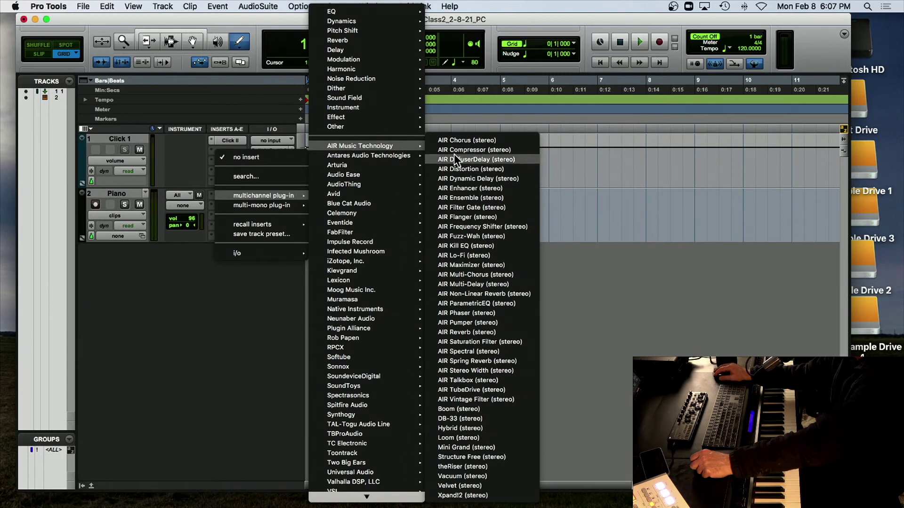
left_click(470, 447)
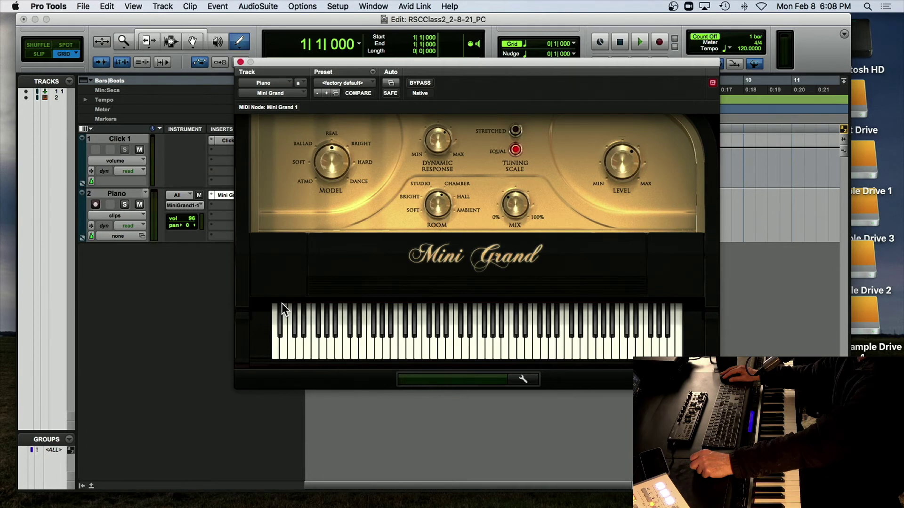
left_click(240, 62)
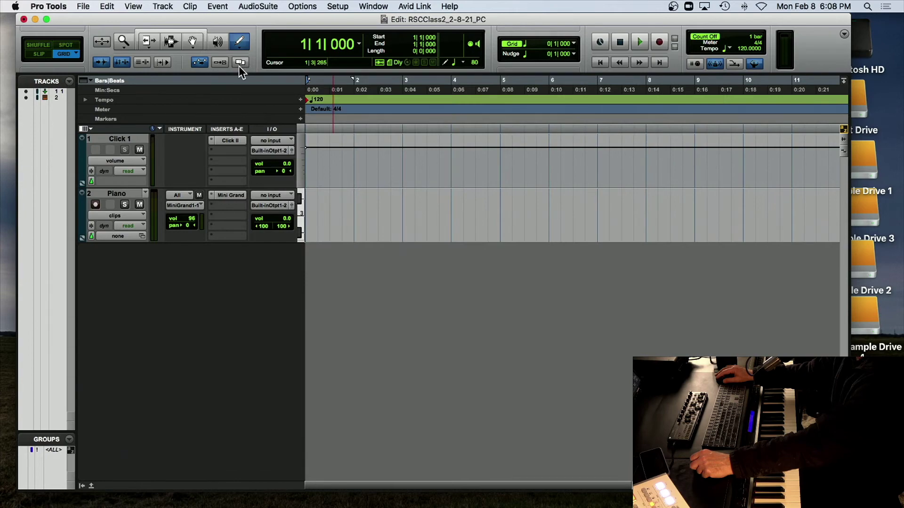
Put the Xpand!2 (stereo) instrument in the Piano track's first insert slot in place of Mini Grand.
left_click(210, 193)
mouse_move(250, 193)
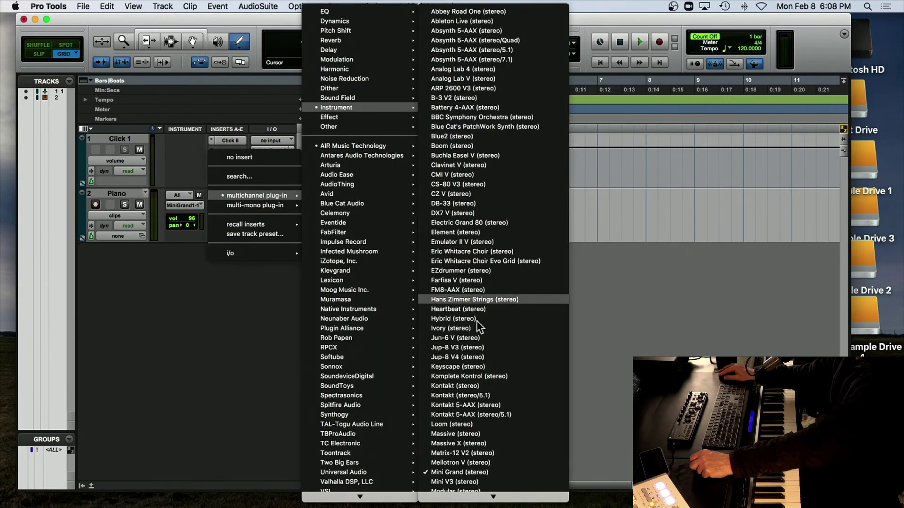
mouse_move(464, 506)
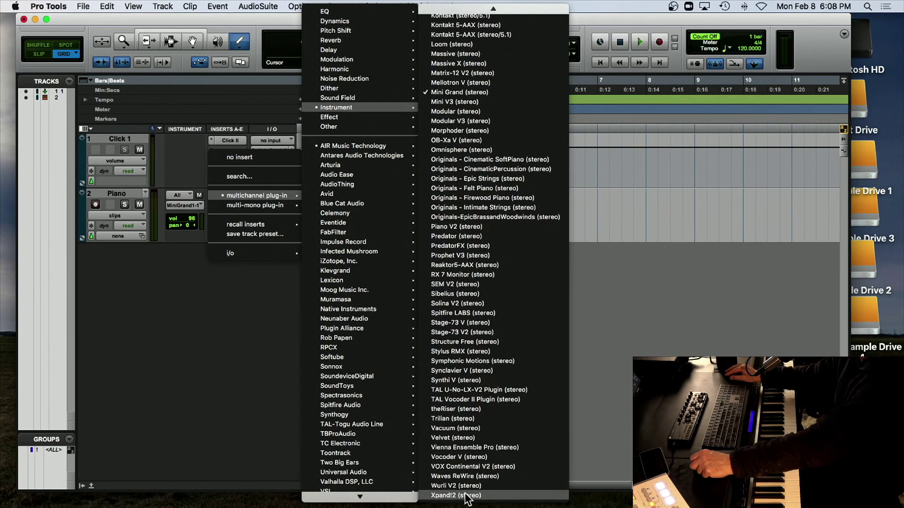
key("Escape")
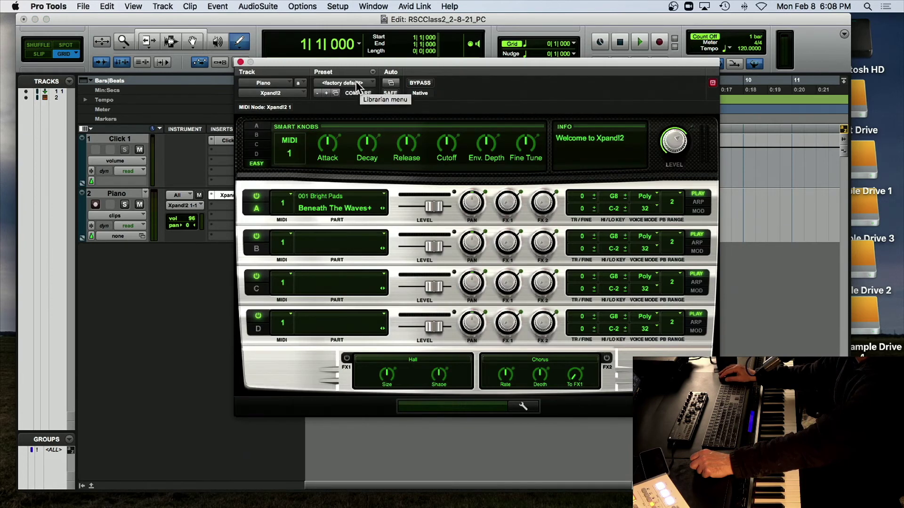
Load the +04 Warm Natural Piano preset from Xpand!2's 13 Acoustic Piano category.
left_click(355, 81)
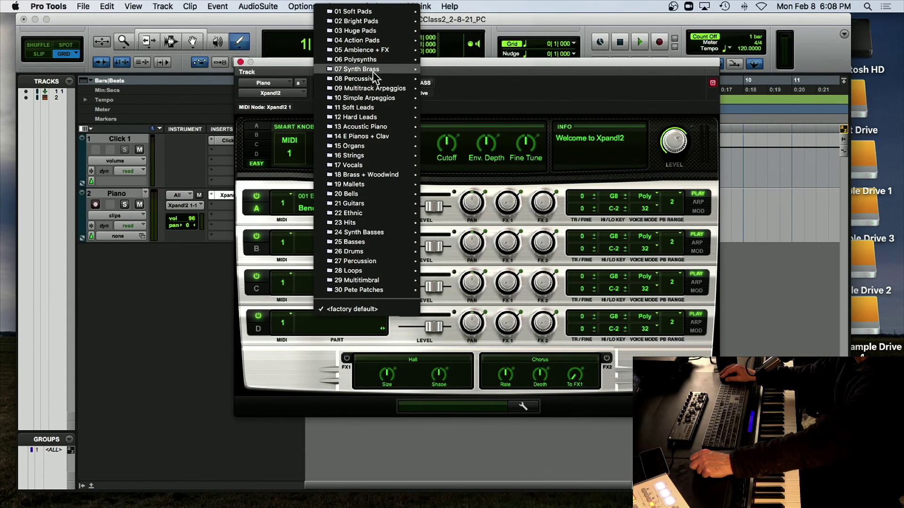
mouse_move(372, 126)
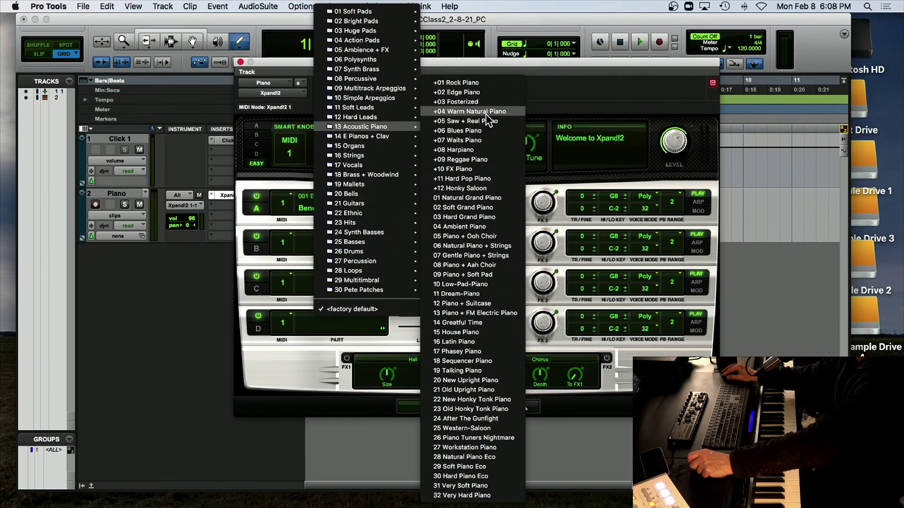
left_click(486, 114)
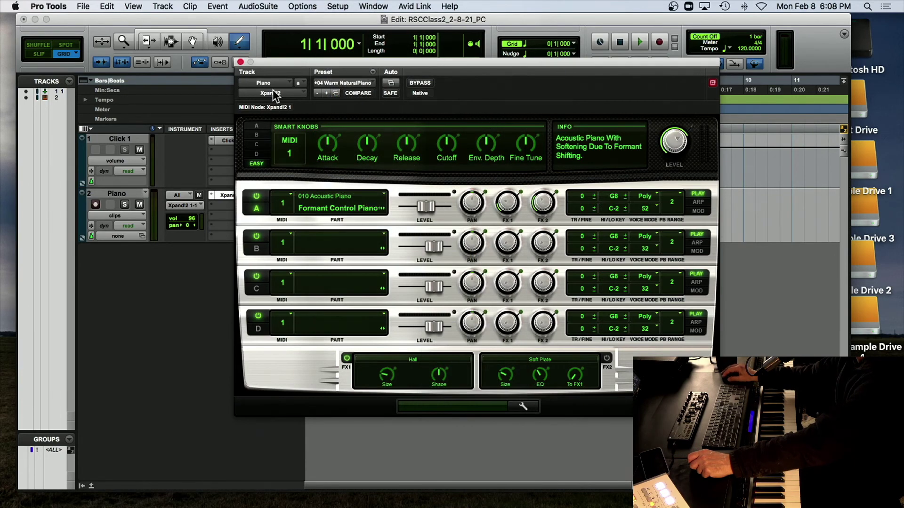
Reselect the +04 Warm Natural Piano preset from Xpand!2's 13 Acoustic Piano category and close the plug-in window.
left_click(240, 62)
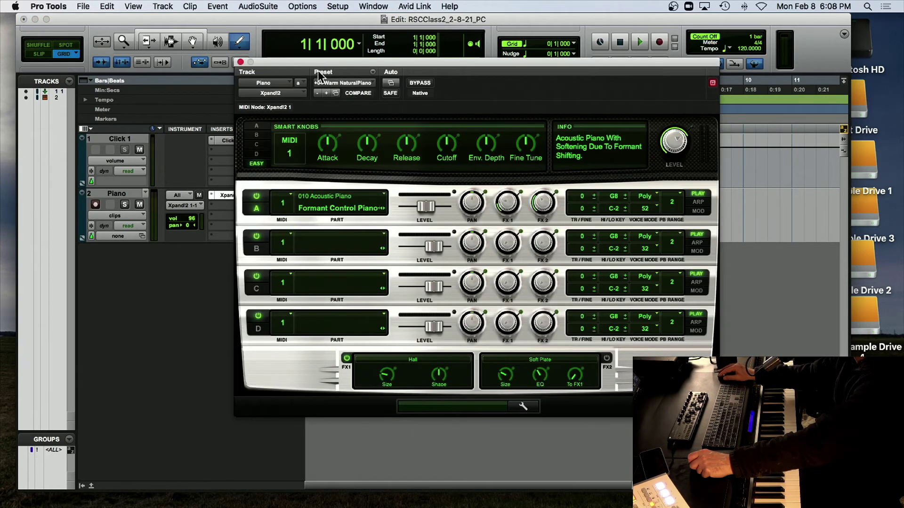
left_click(343, 81)
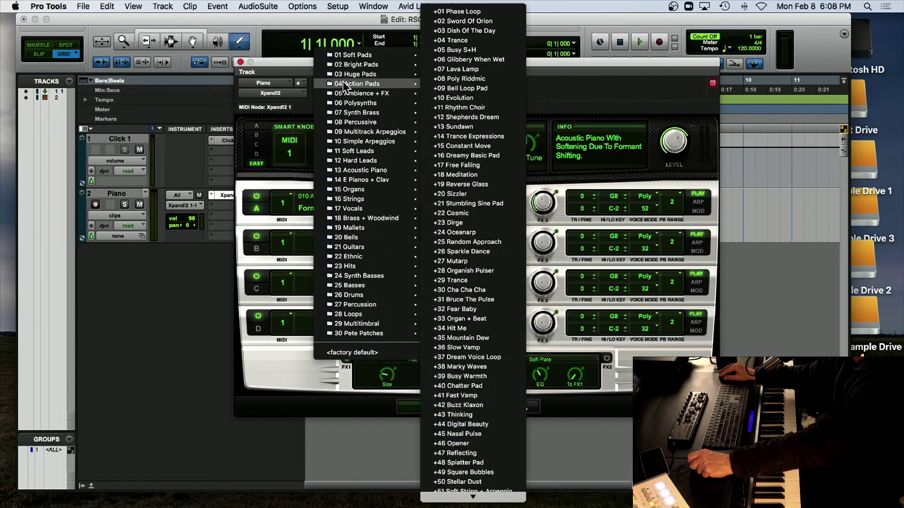
mouse_move(323, 94)
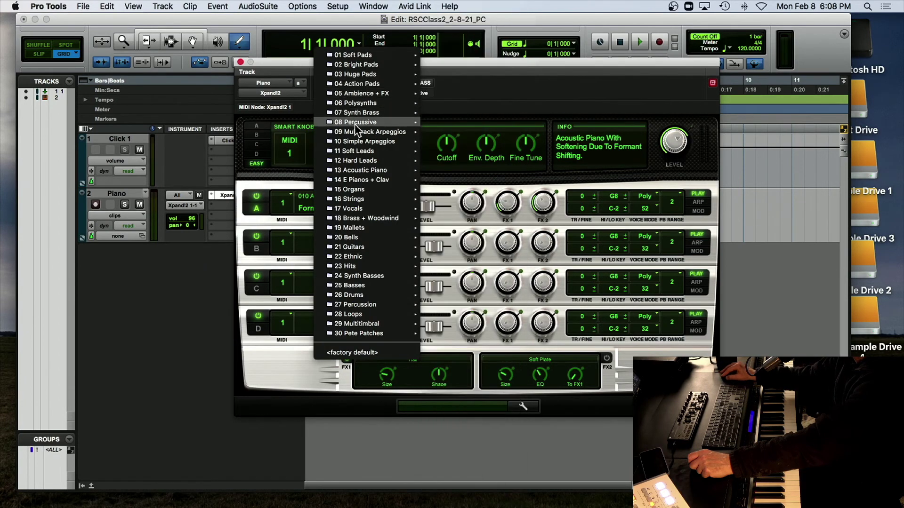
mouse_move(371, 170)
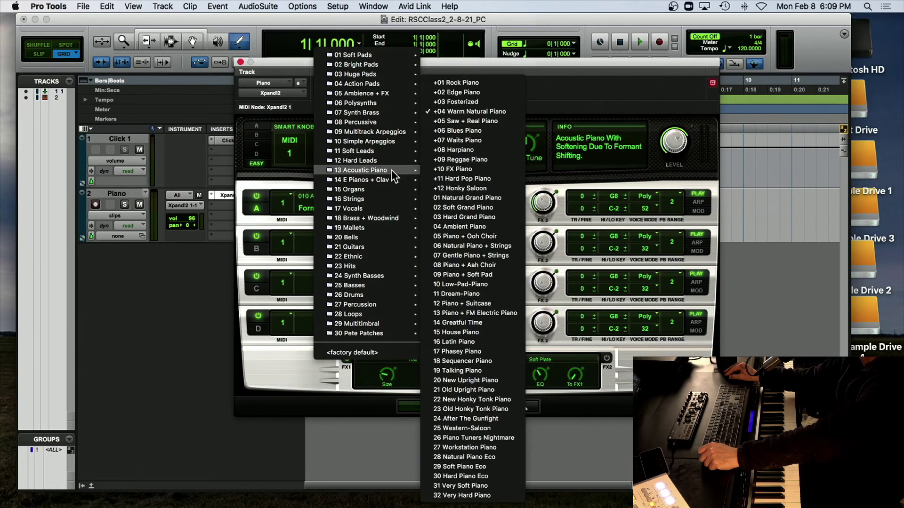
left_click(451, 111)
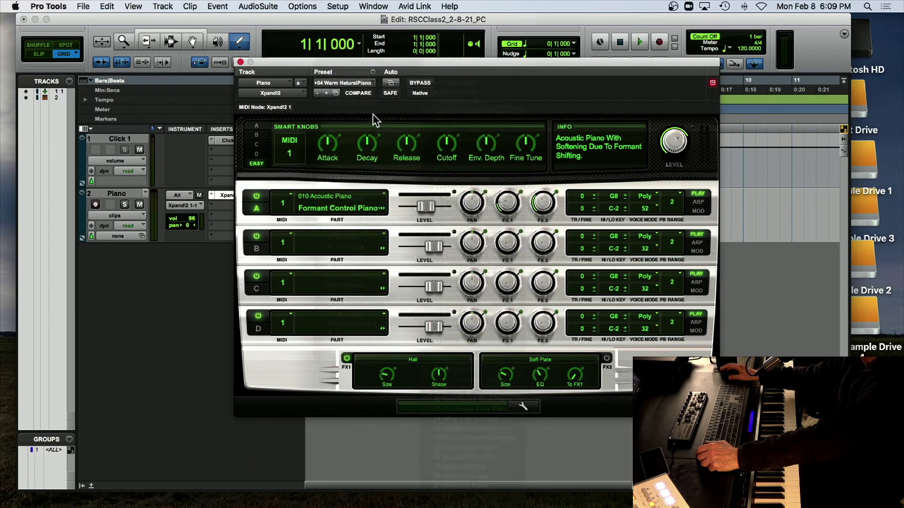
left_click(240, 63)
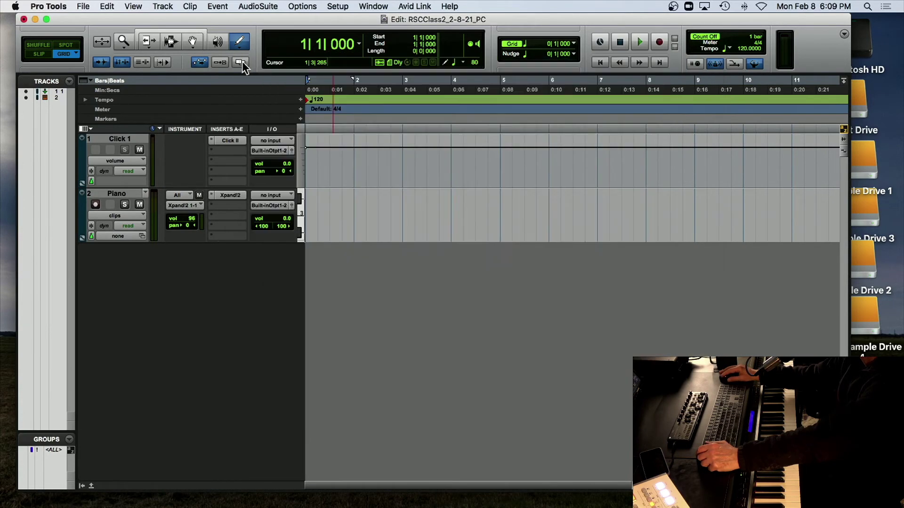
Replace Xpand!2 with the Mini Grand (stereo) instrument in the Piano track's first insert slot, leaving its plug-in window closed.
left_click(212, 195)
mouse_move(257, 196)
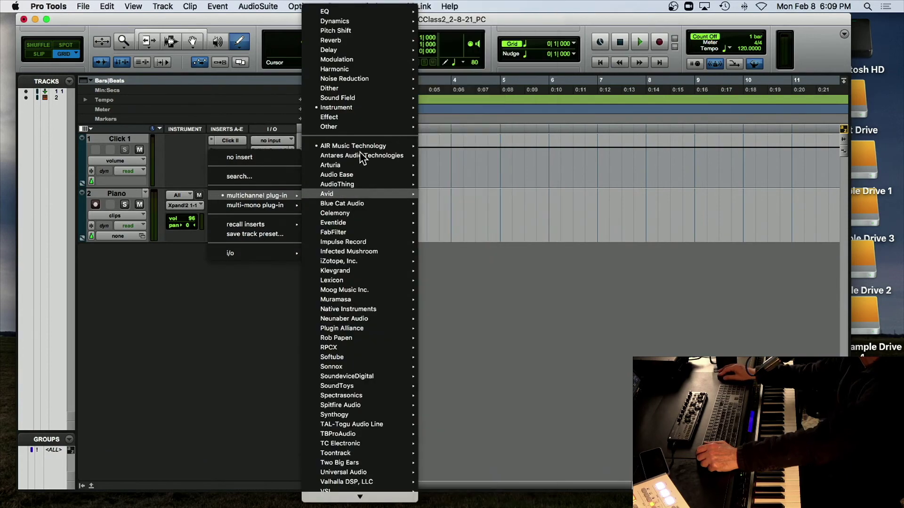
mouse_move(365, 107)
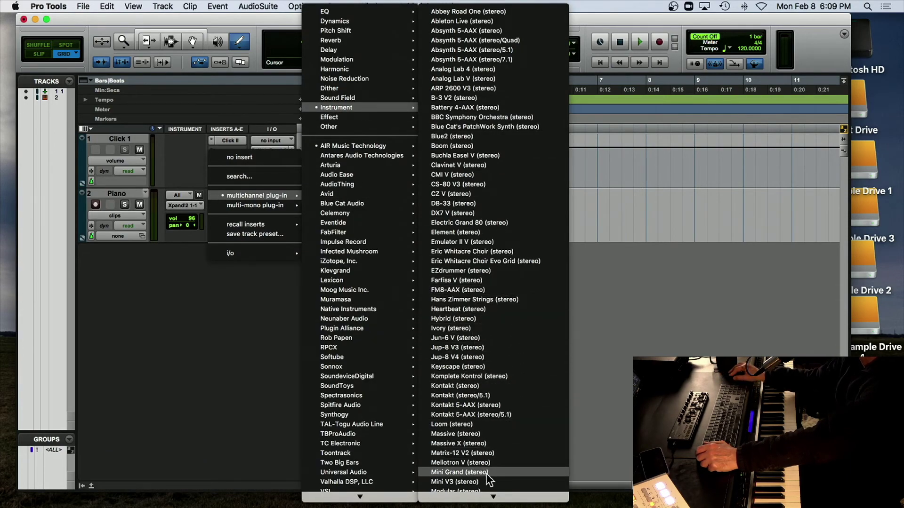
left_click(487, 474)
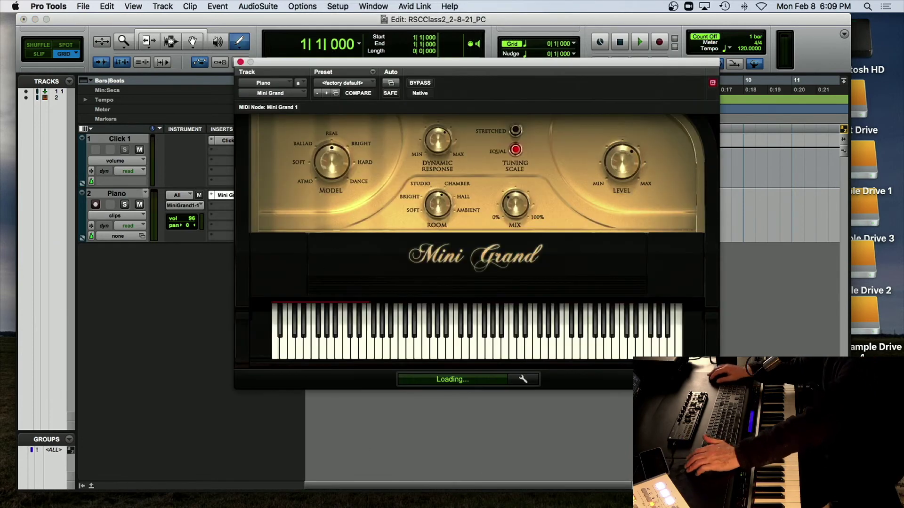
left_click(241, 61)
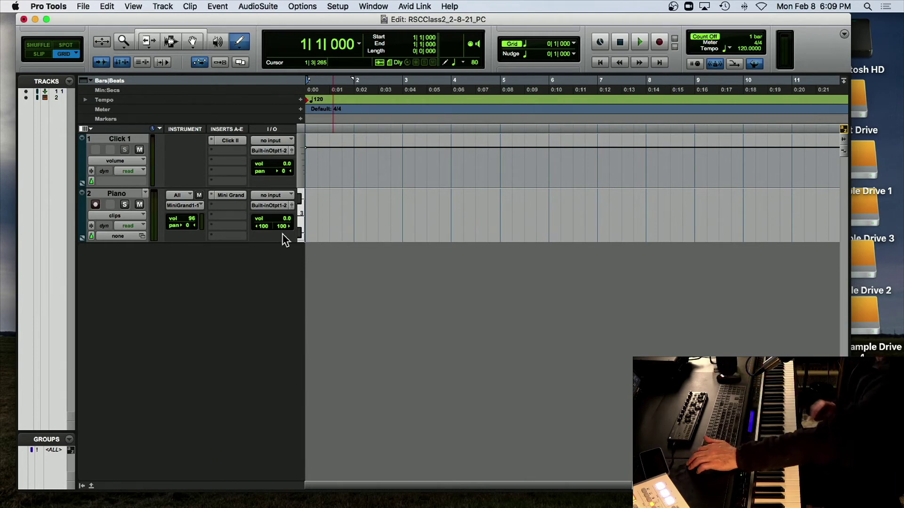
left_click(230, 195)
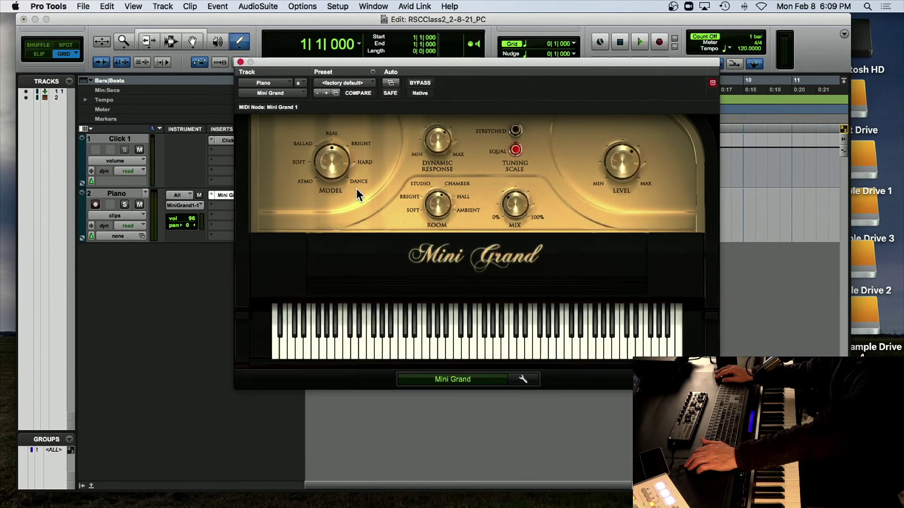
left_click(240, 62)
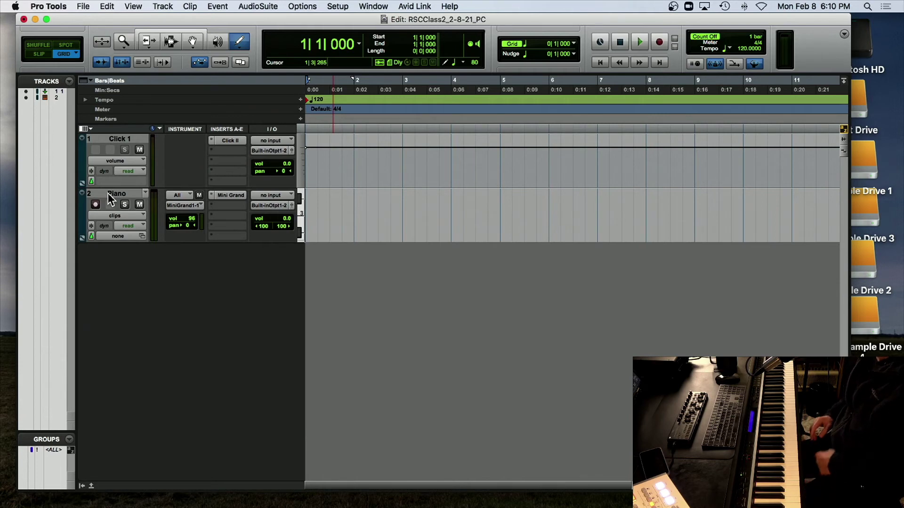
Record-enable the Piano track.
left_click(96, 205)
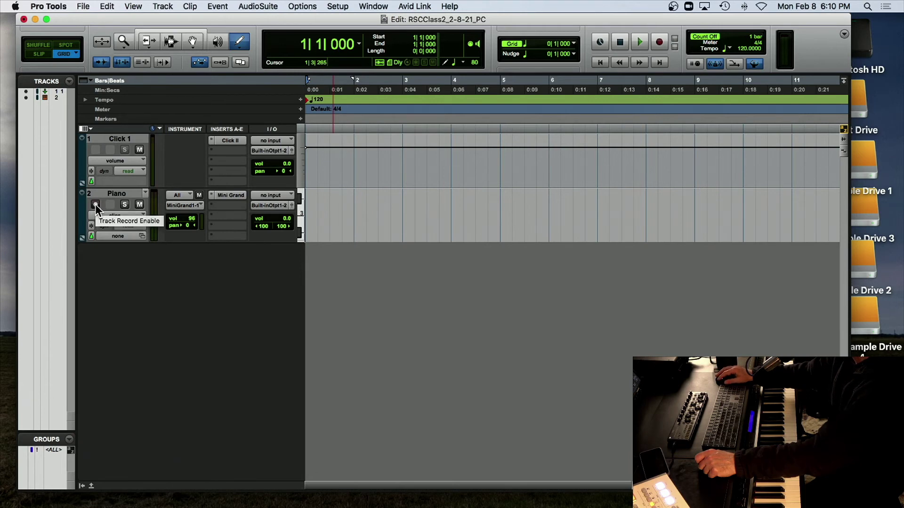
left_click(95, 205)
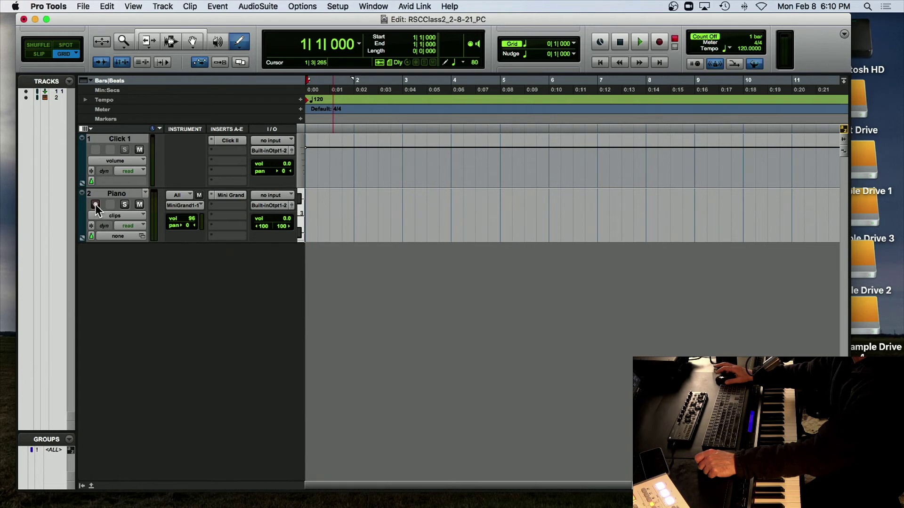
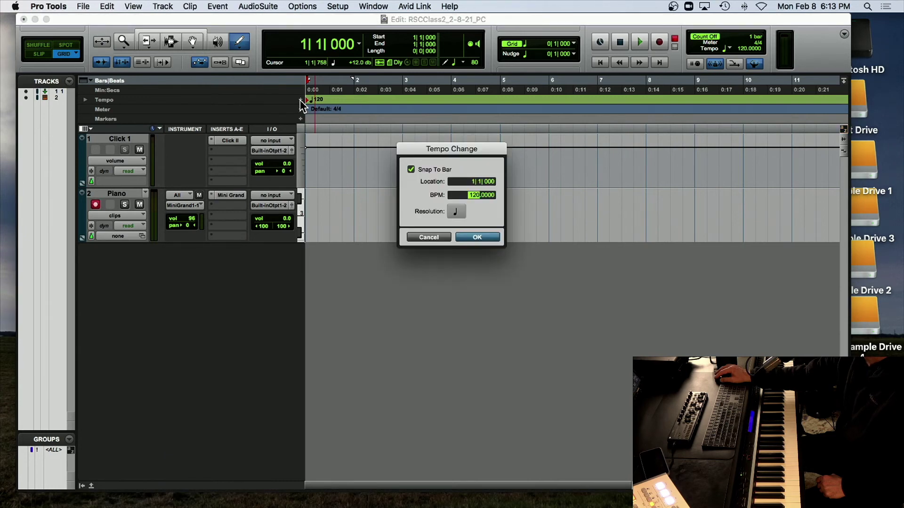
Set the session tempo to 80 BPM at location 1|1|000.
left_click_drag(476, 153, 438, 109)
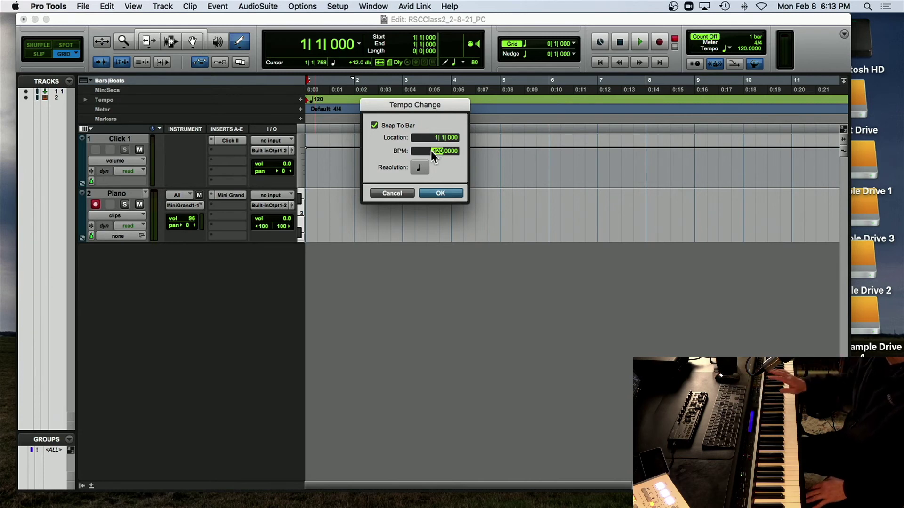
type("80")
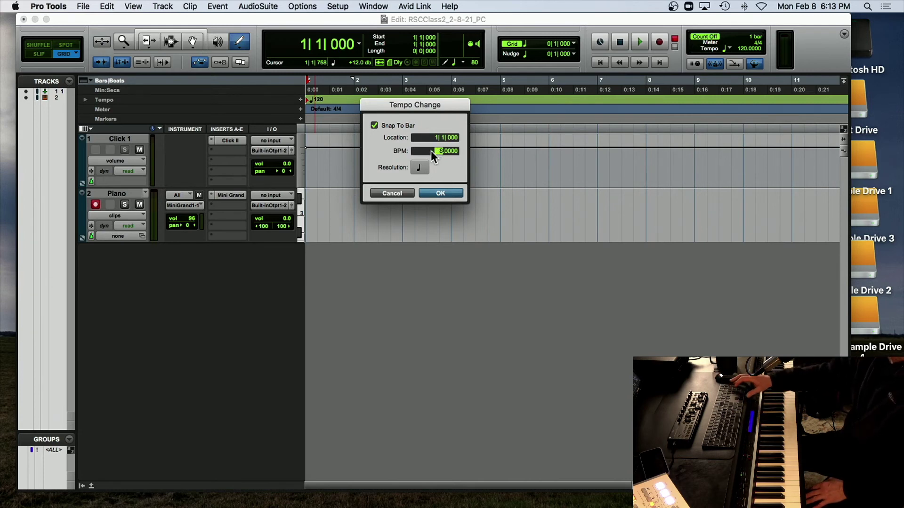
key("Return")
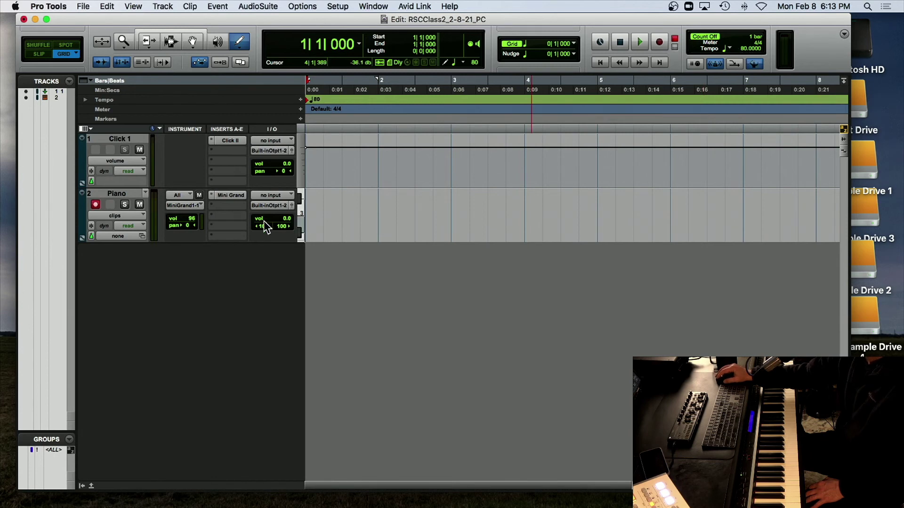
Set the countoff to 2 bars in the Click/Countoff Options.
double_click(754, 41)
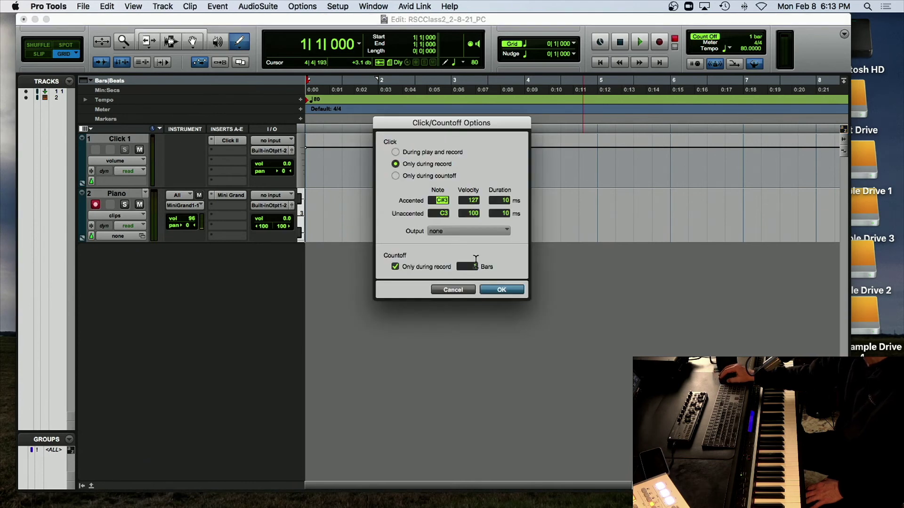
type("2")
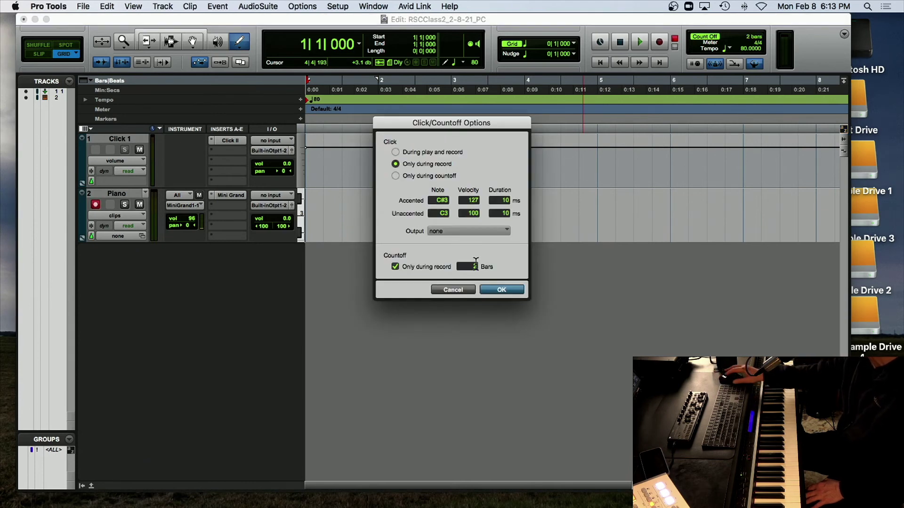
left_click(498, 290)
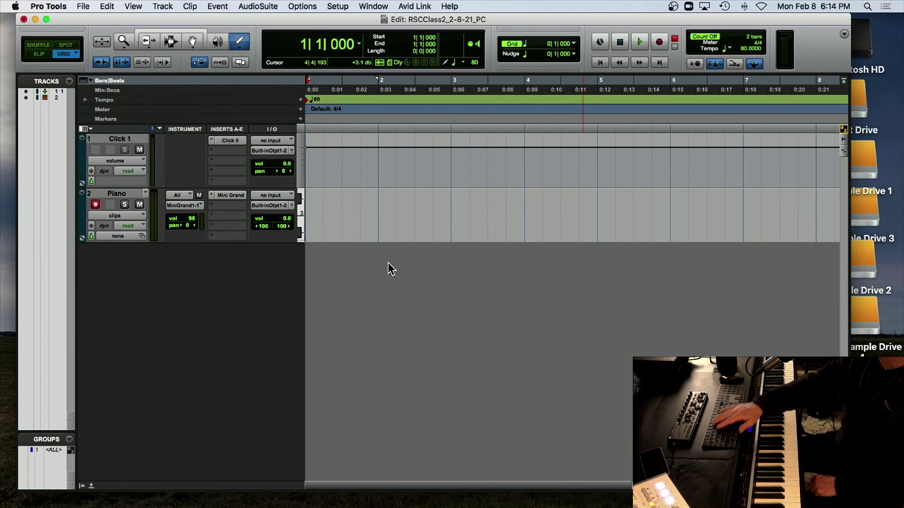
Record a MIDI performance of about four bars on the Piano track from the session start and stop the transport.
key("super+bracketright")
key("super+bracketleft")
key("super+bracketleft")
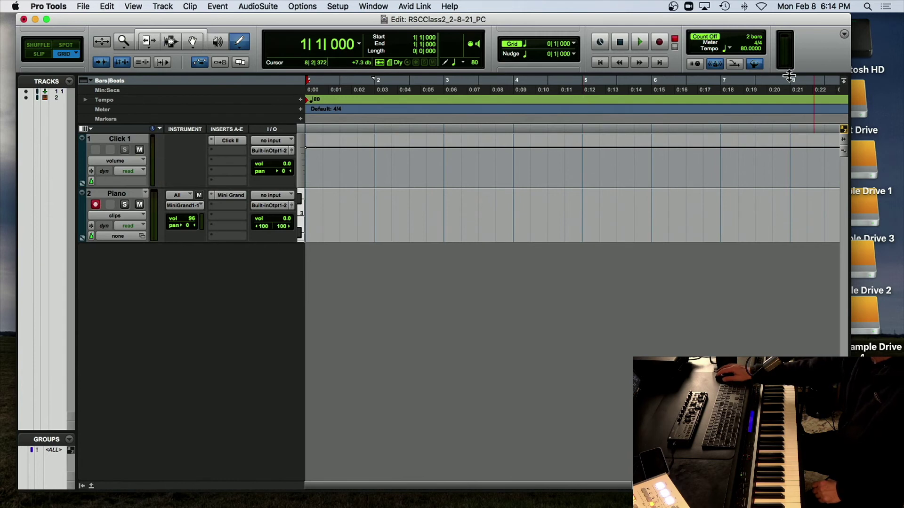
left_click(639, 42)
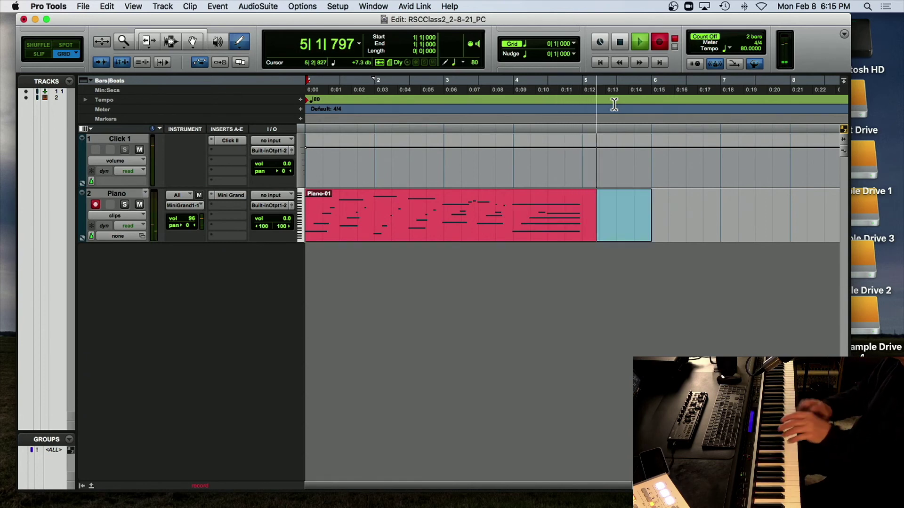
key("space")
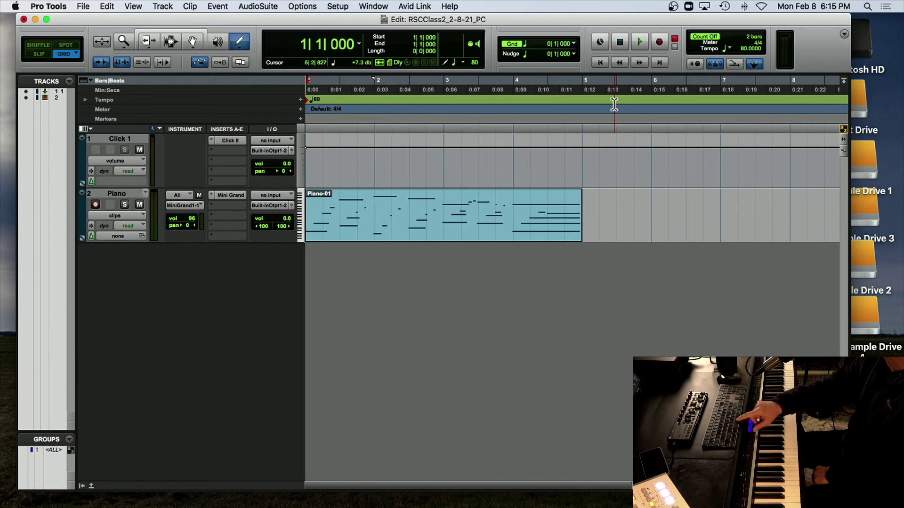
Play back the recorded Piano clip from the session start, stop it, and undo the recording.
key("space")
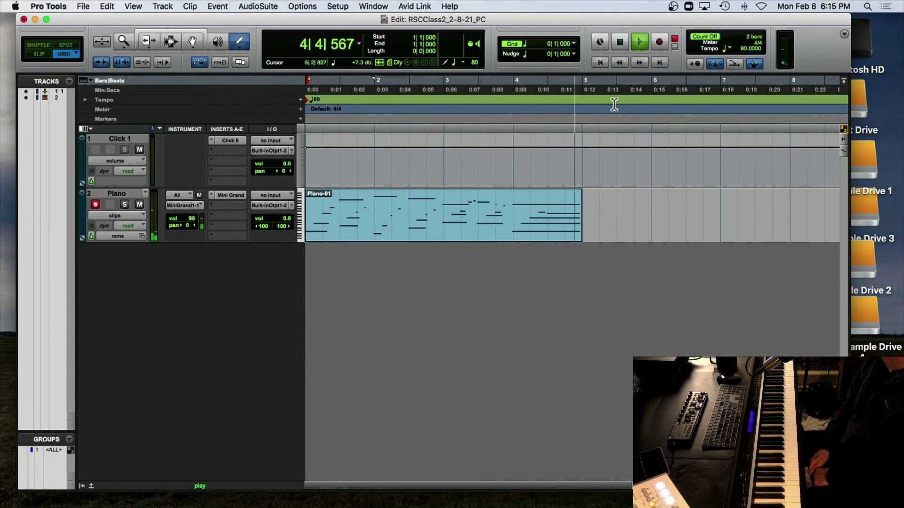
key("space")
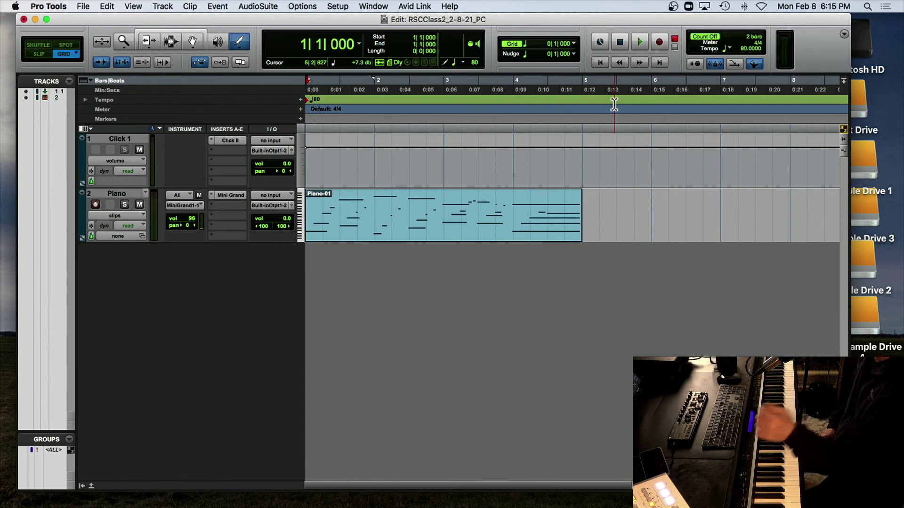
key("super+z")
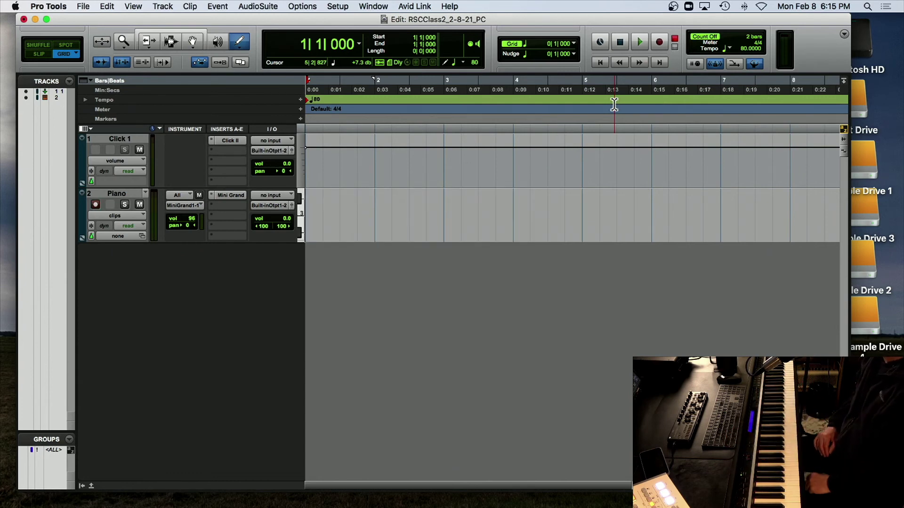
Record another MIDI take of about four bars on the Piano track from bar 1.
key("super+space")
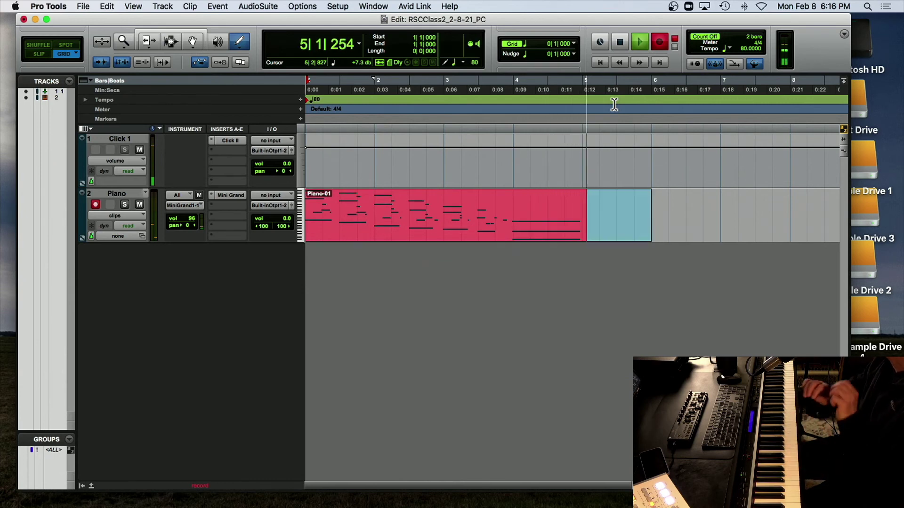
key("space")
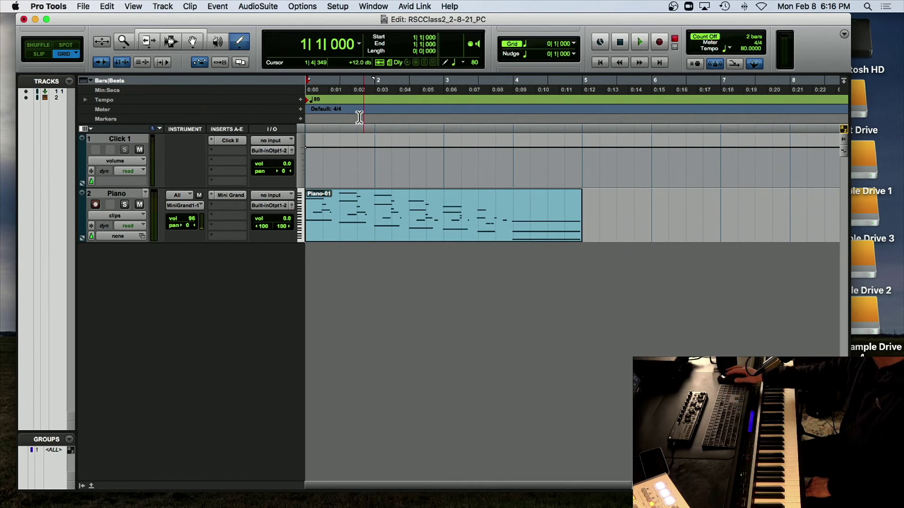
Return to the session start, play back the second Piano take, and undo its recording.
left_click(571, 100)
key("Return")
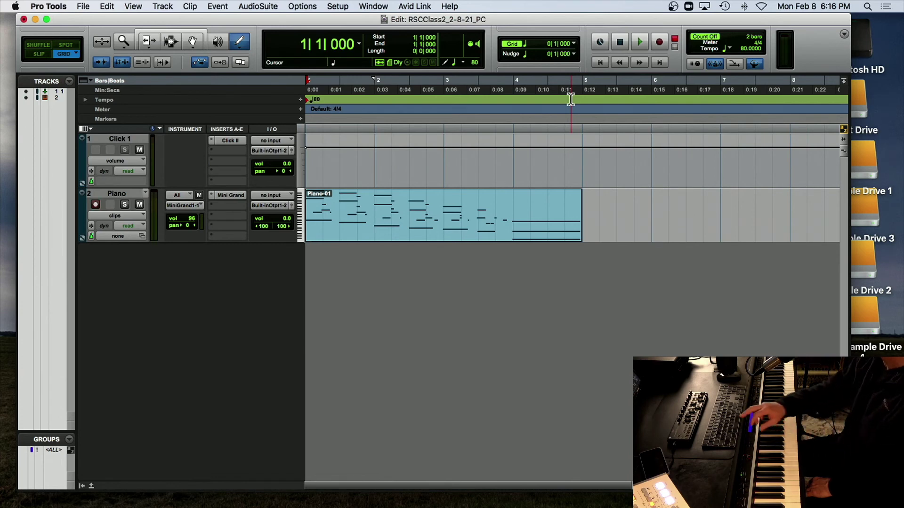
key("space")
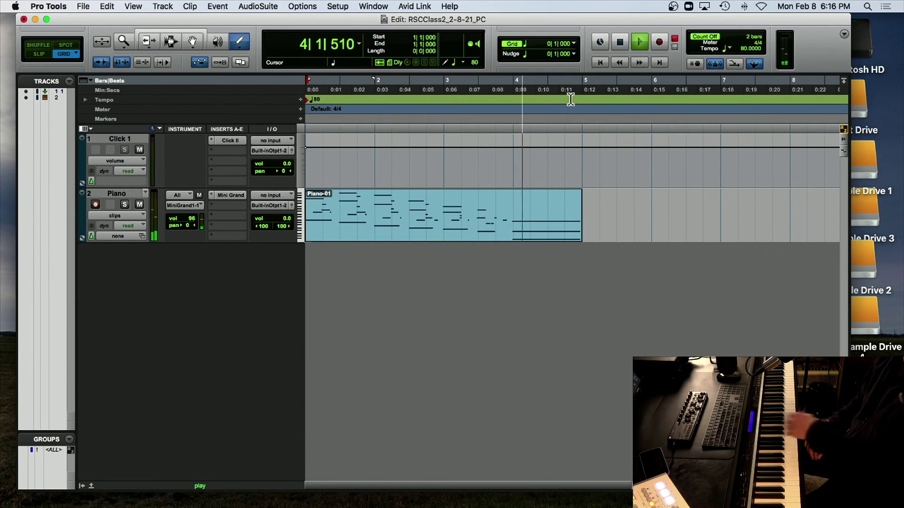
key("space")
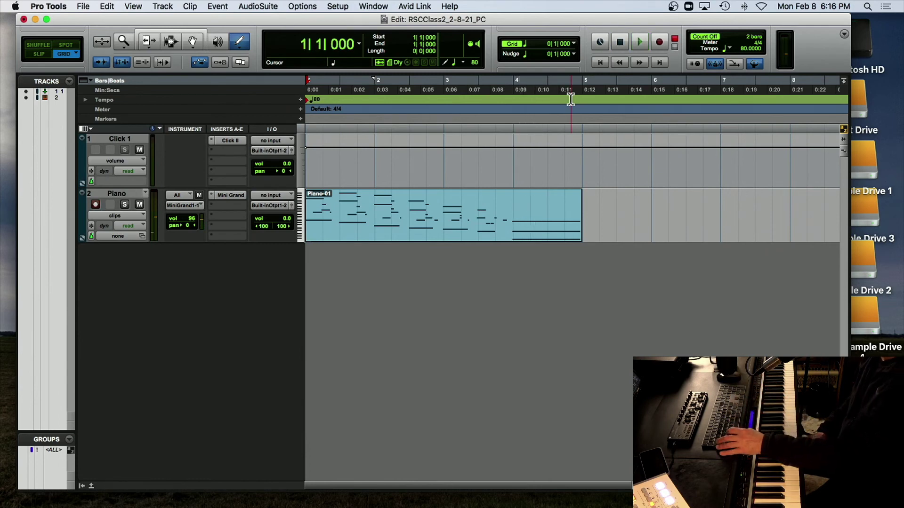
key("super+z")
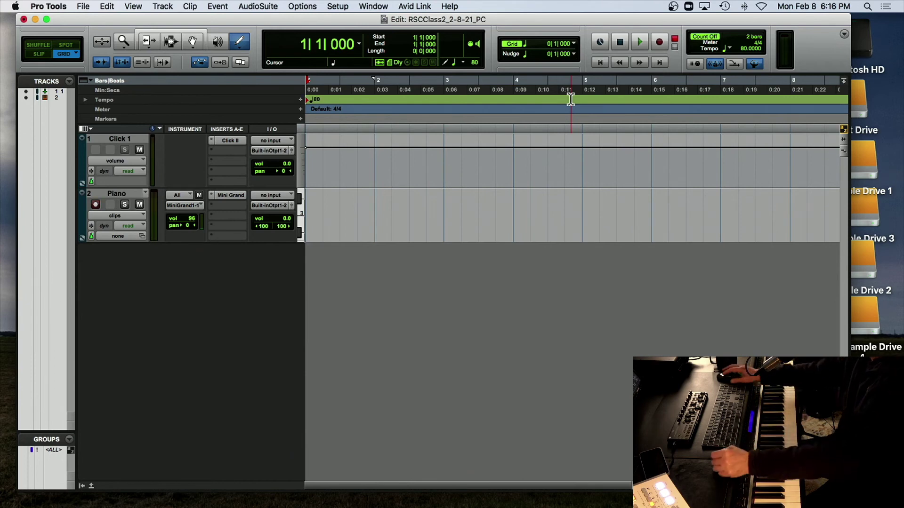
Set the session tempo to 60 BPM at location 1|1|000.
double_click(301, 99)
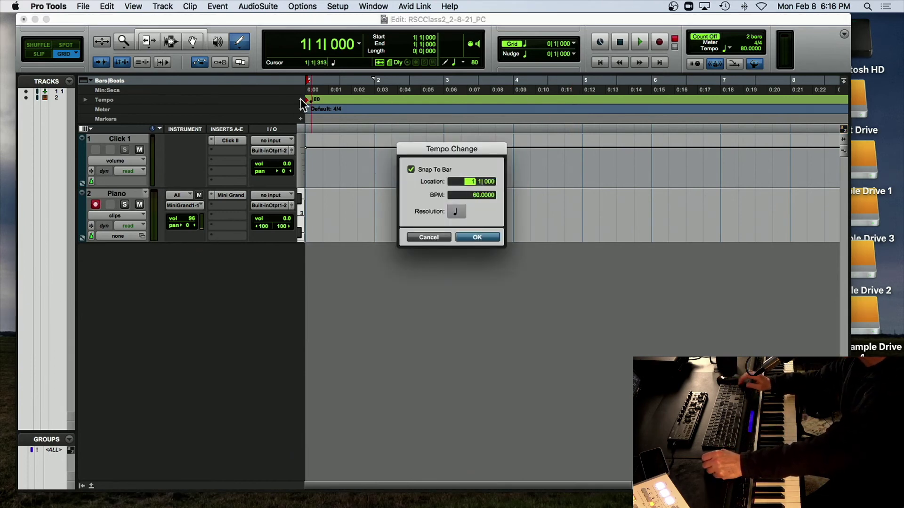
key("Return")
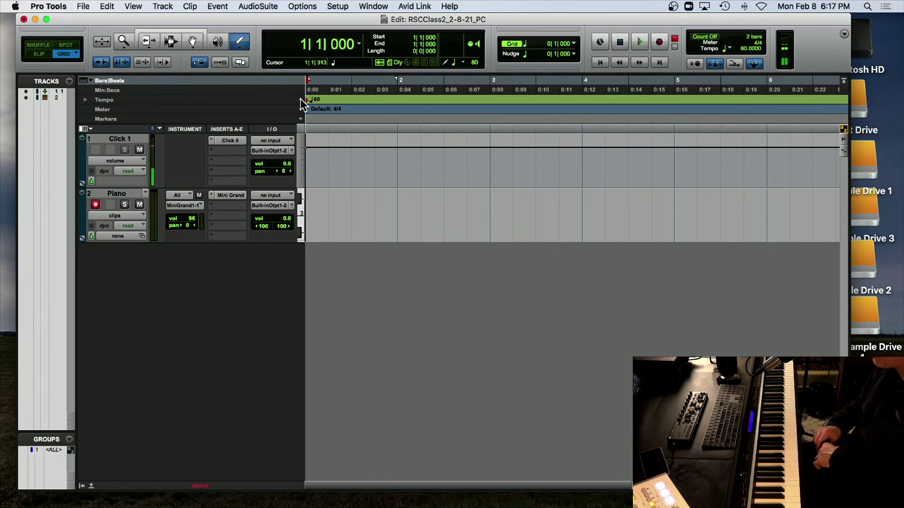
Record a MIDI take of about four bars on the Piano track from bar 1, and play it back.
key("space")
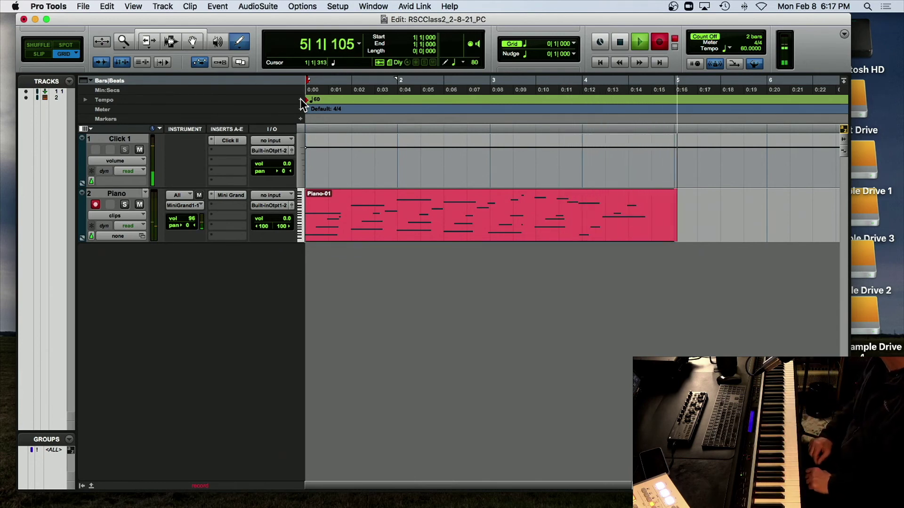
key("space")
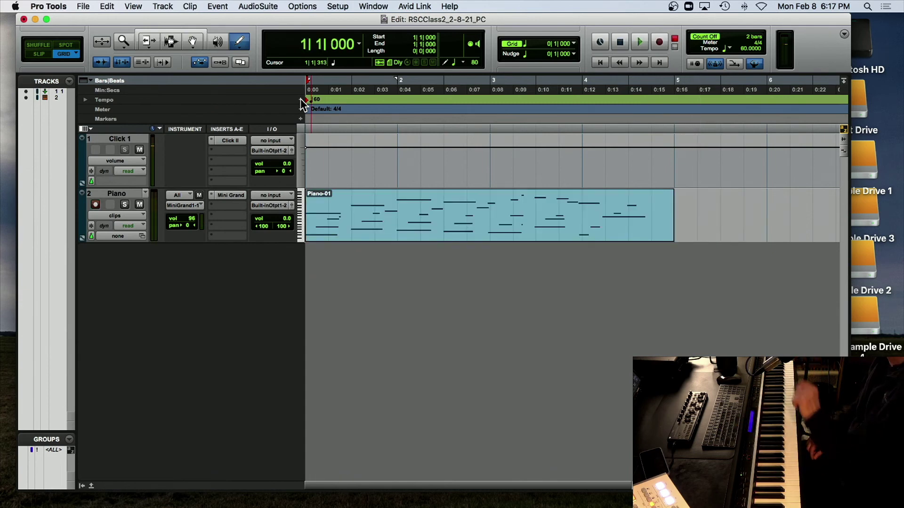
key("space")
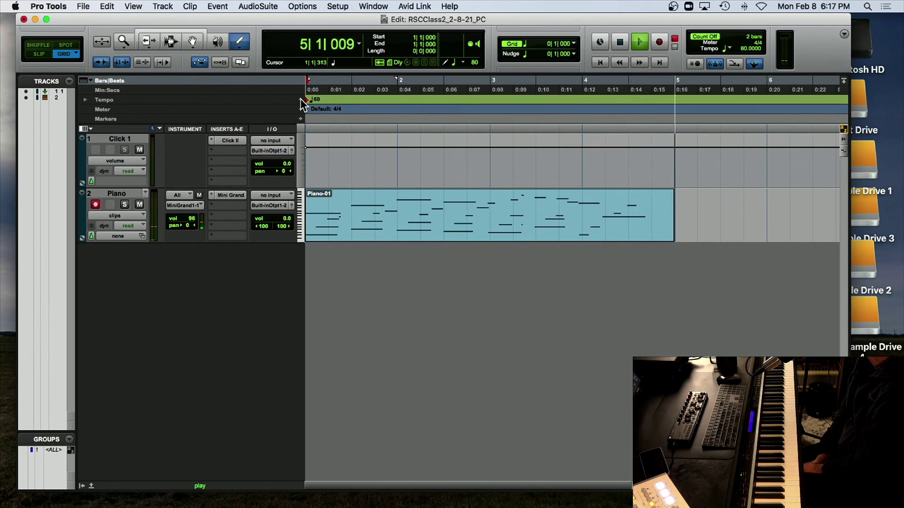
key("space")
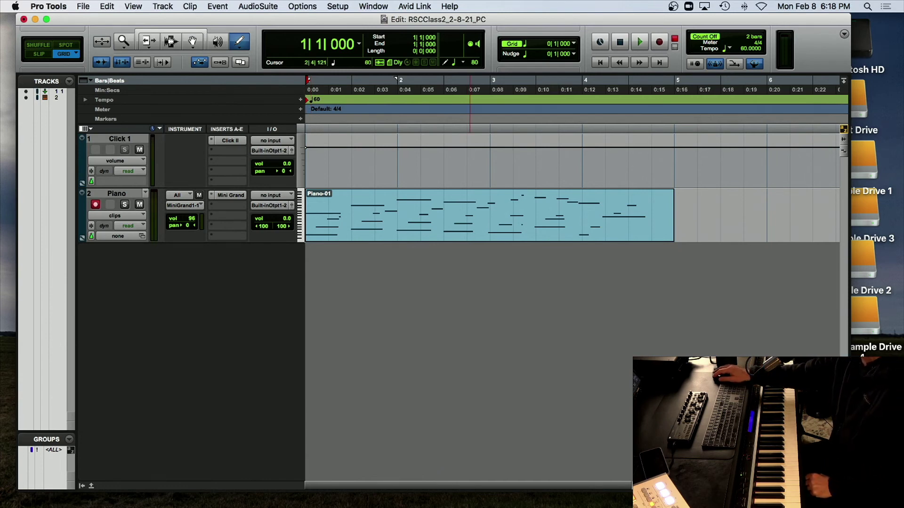
Switch to the Preview screenshot of Pro Tools plug-ins, mark the First AIR Instruments Bundle 19.12 line, close the image, and return to Pro Tools.
key("super+Tab")
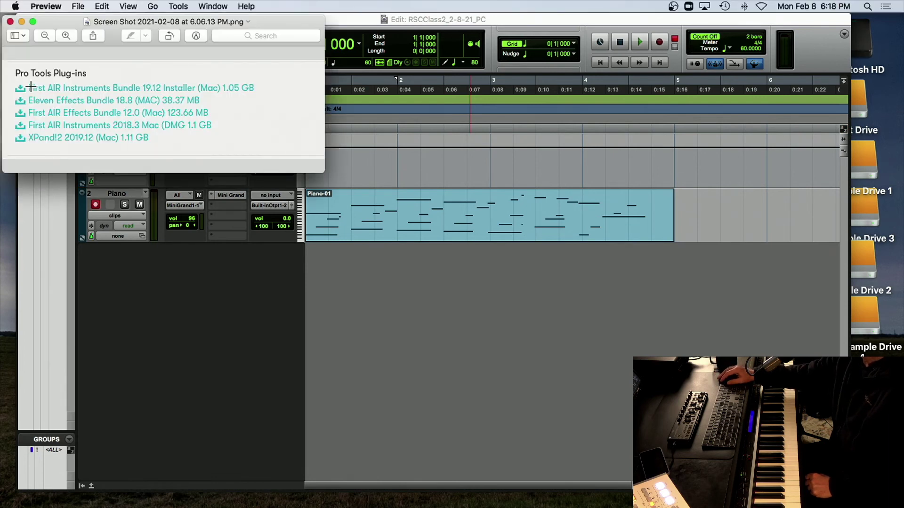
left_click_drag(14, 83, 303, 98)
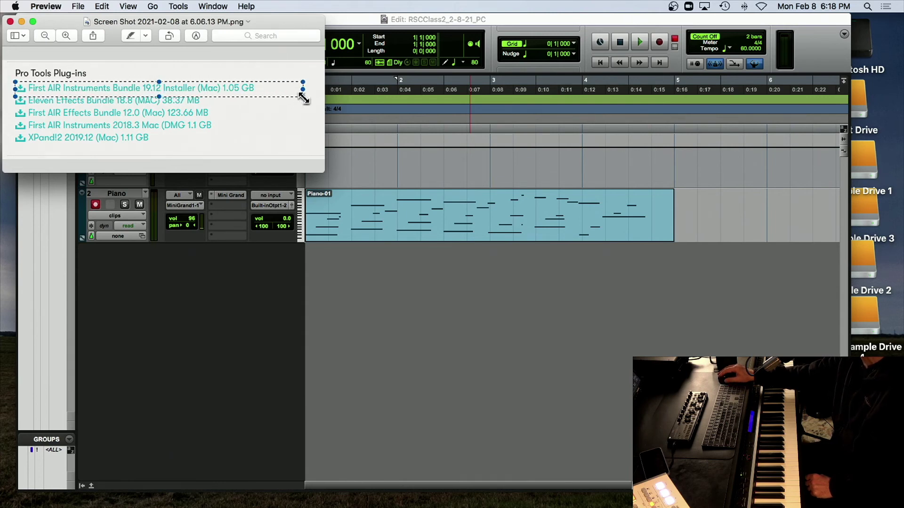
left_click_drag(303, 94, 281, 88)
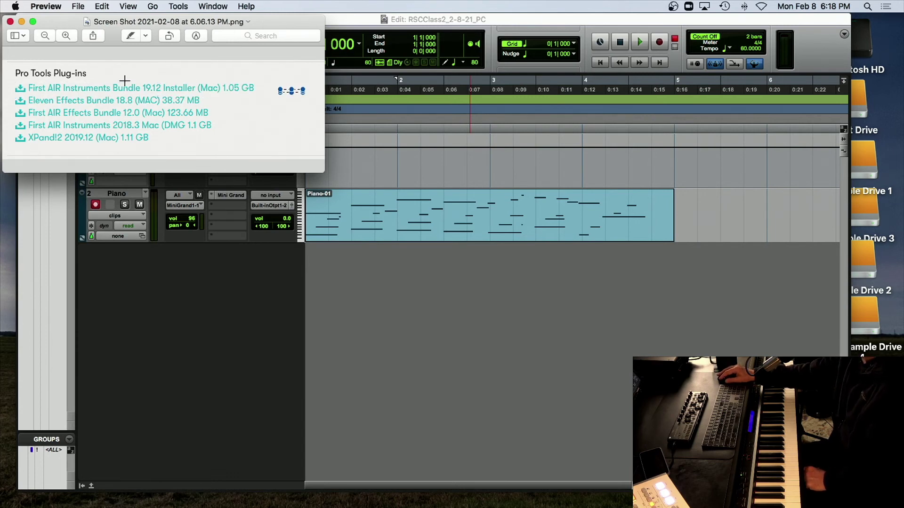
left_click_drag(14, 80, 191, 89)
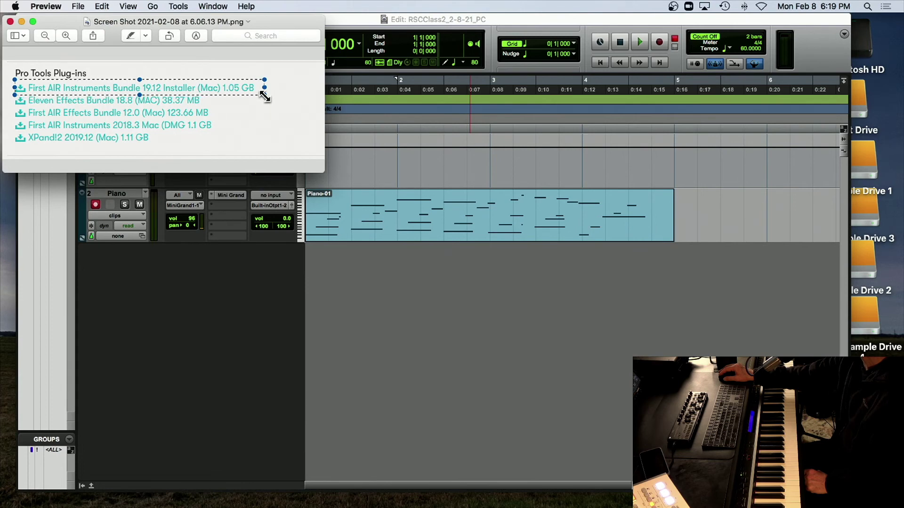
left_click(10, 22)
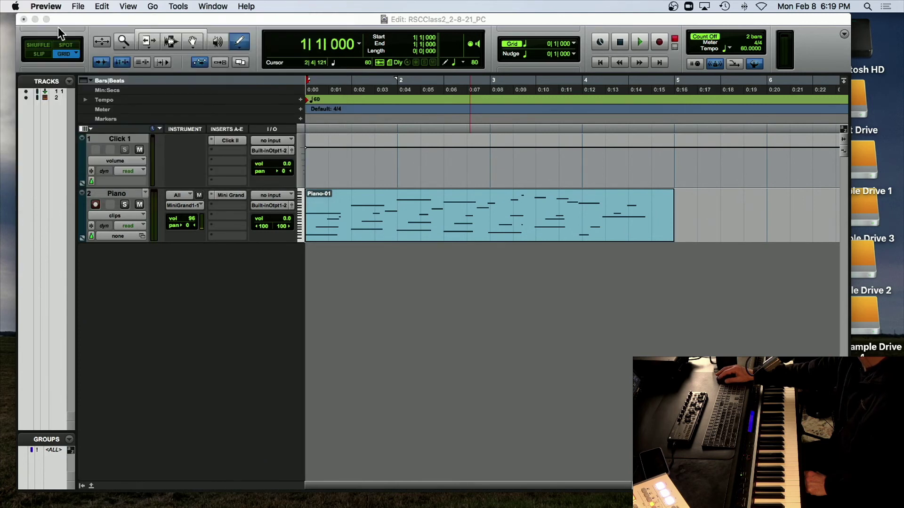
left_click(115, 23)
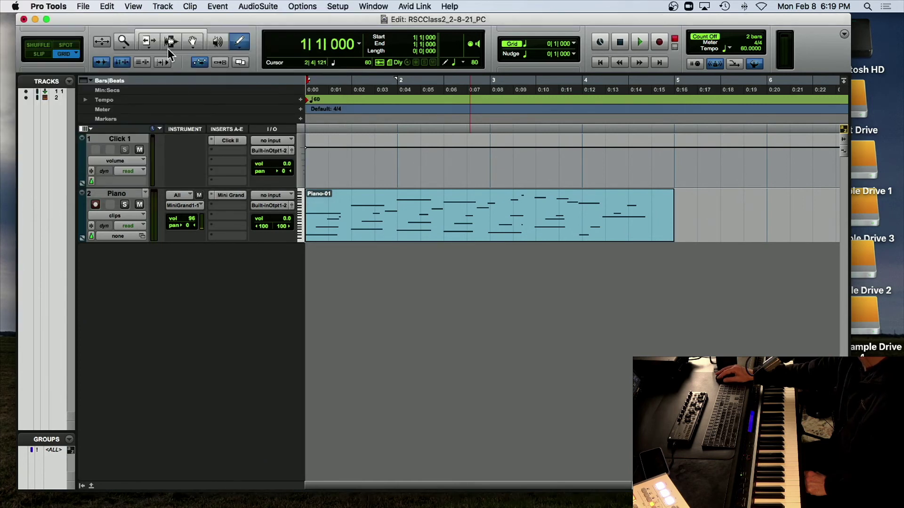
Insert the stereo Xpand!2 instrument in the Piano track's second insert slot and reposition its plug-in window.
left_click(211, 206)
mouse_move(366, 107)
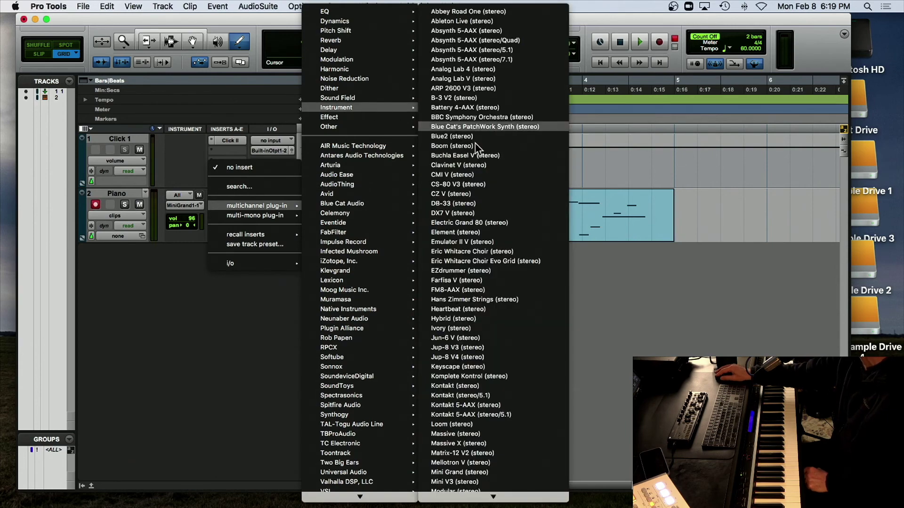
mouse_move(493, 498)
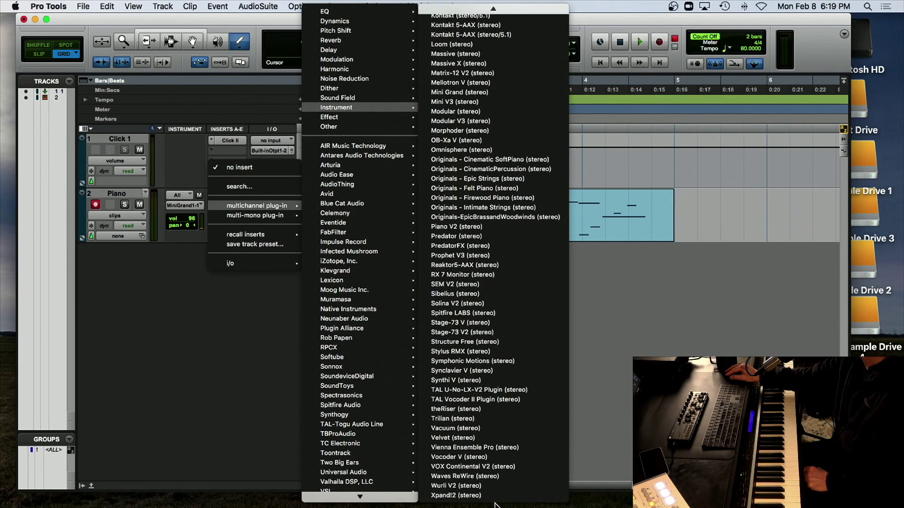
left_click(488, 497)
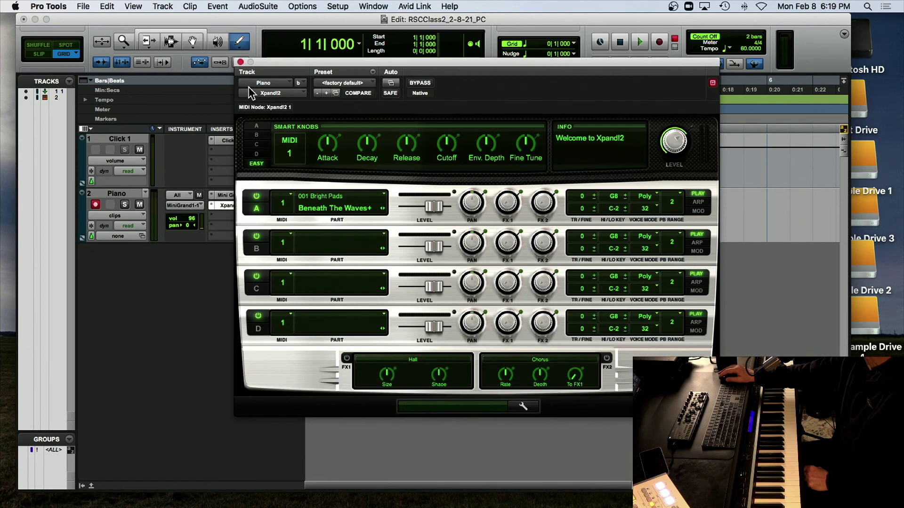
left_click_drag(367, 64, 292, 61)
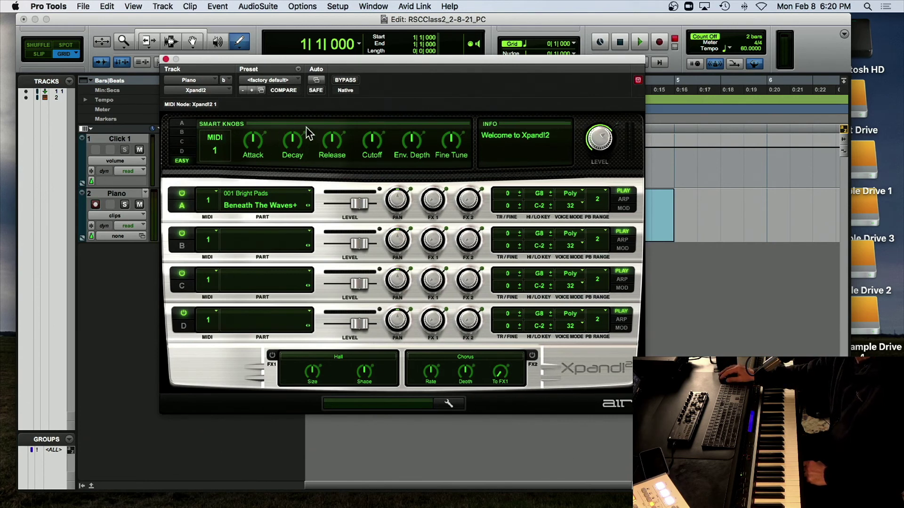
Browse the Xpand!2 preset categories and examine the sounds in 13 Acoustic Piano without loading one.
left_click(280, 80)
left_click_drag(209, 63, 232, 132)
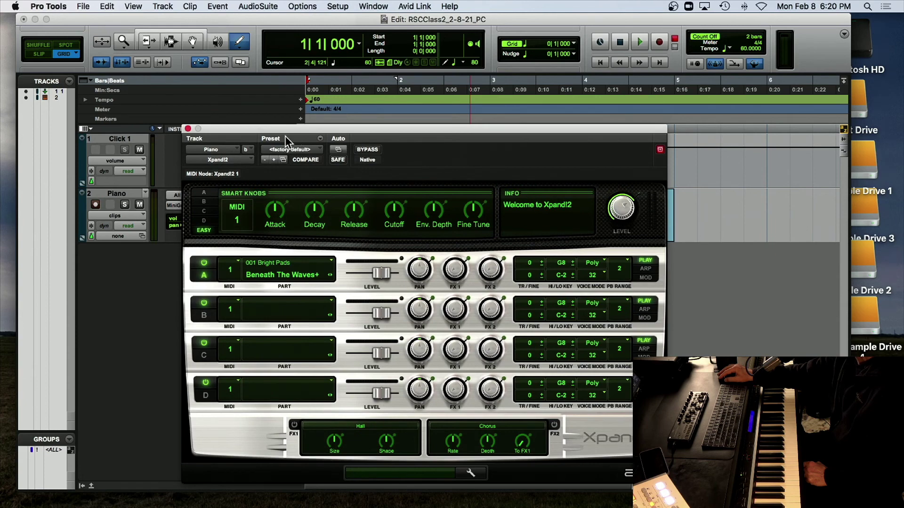
left_click(287, 149)
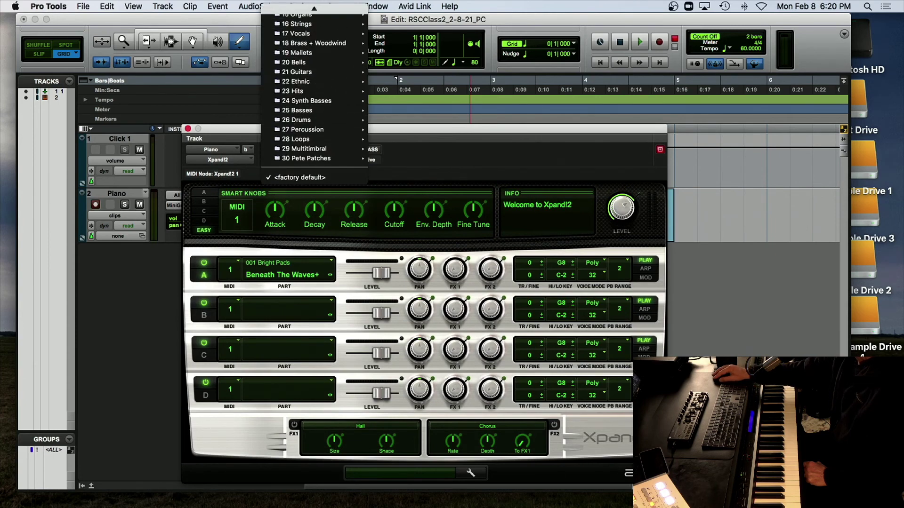
mouse_move(316, 68)
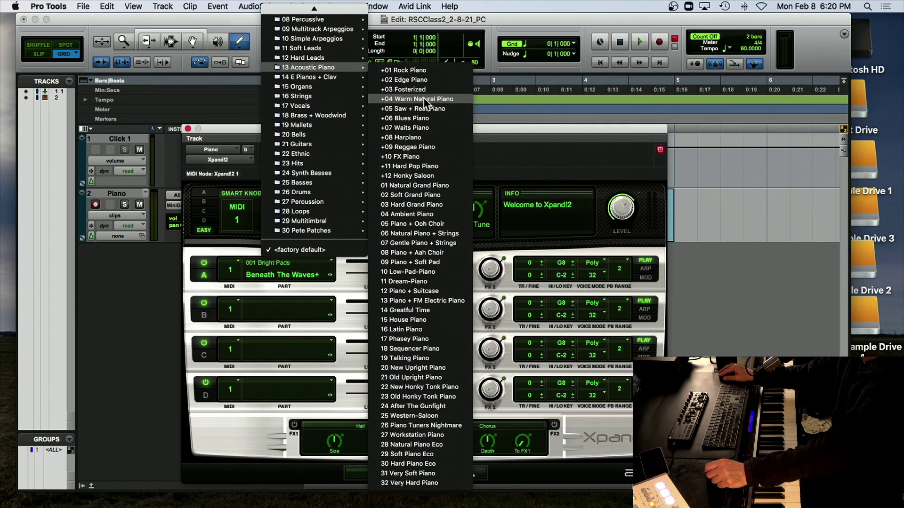
left_click(492, 123)
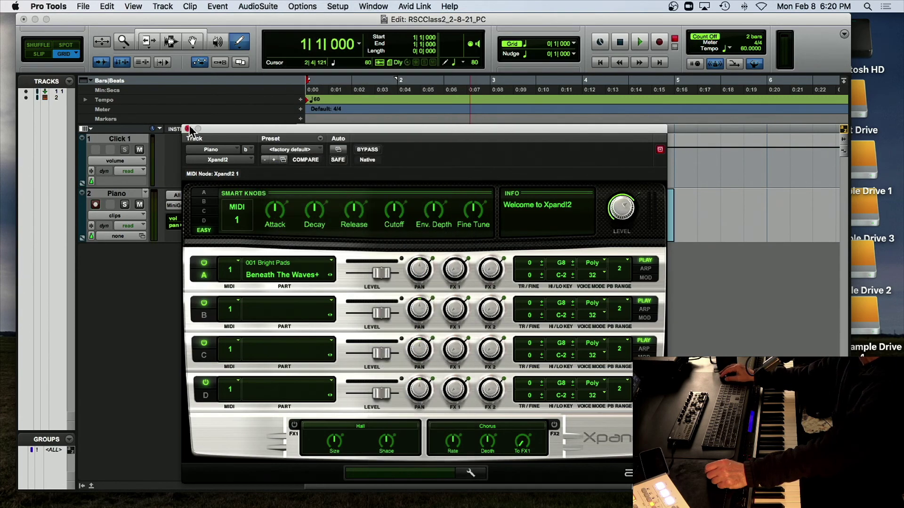
left_click(278, 148)
scroll(309, 84, "up", 5)
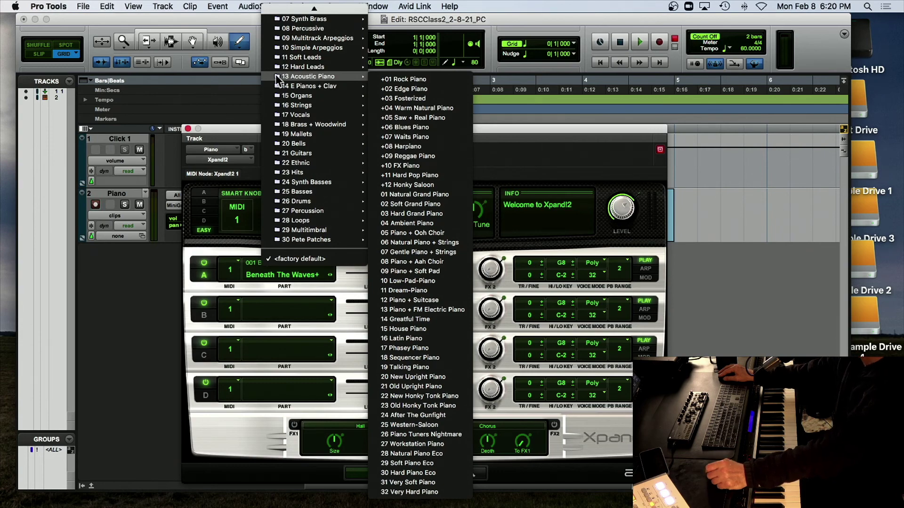
Close the Xpand!2 window and remove the plug-in from the Piano track's second insert slot.
left_click(187, 127)
left_click(187, 128)
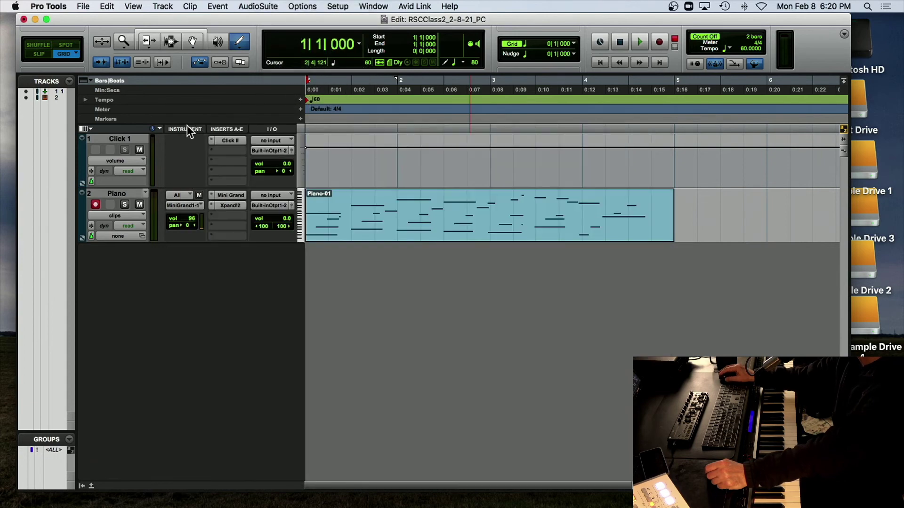
left_click(210, 203)
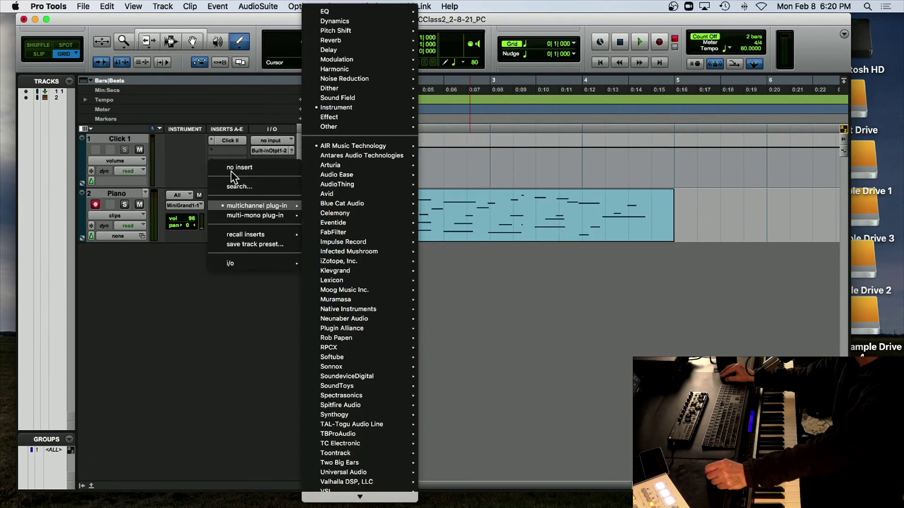
key("Escape")
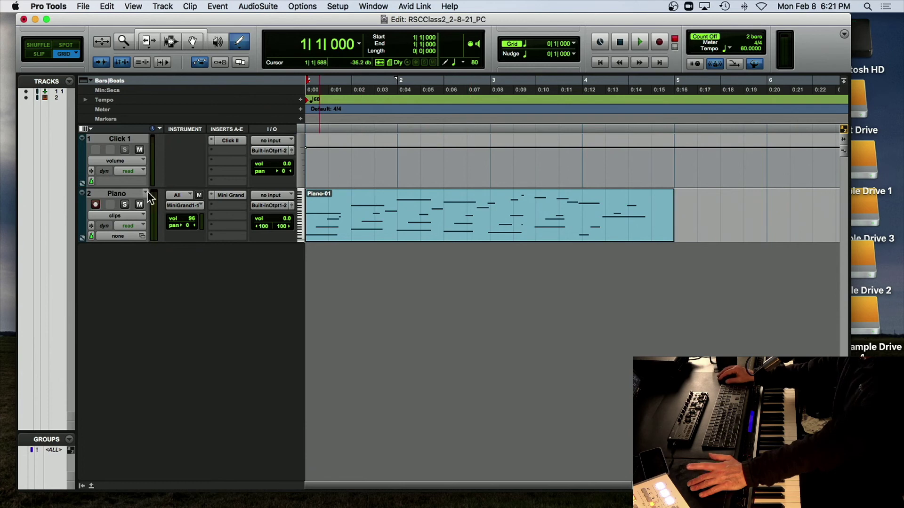
Create one new stereo instrument track in ticks named Bass below the Piano track.
left_click(120, 195)
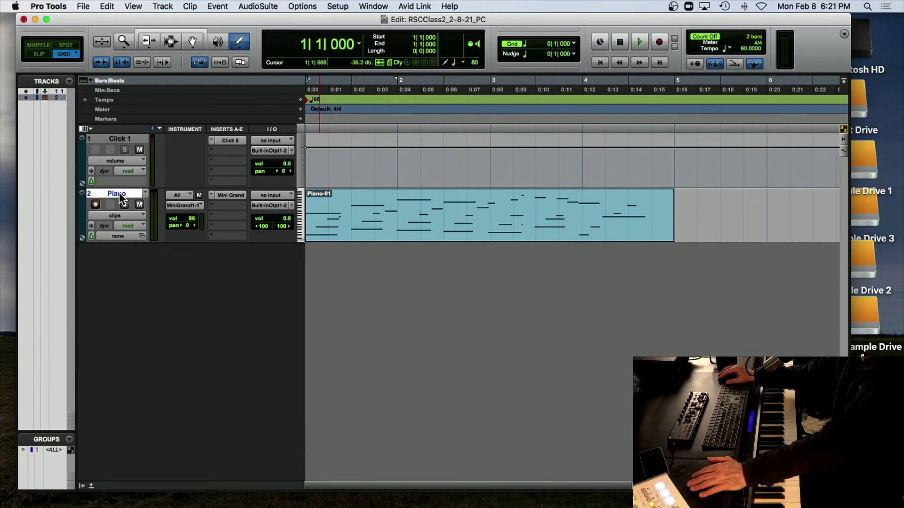
key("super+shift+n")
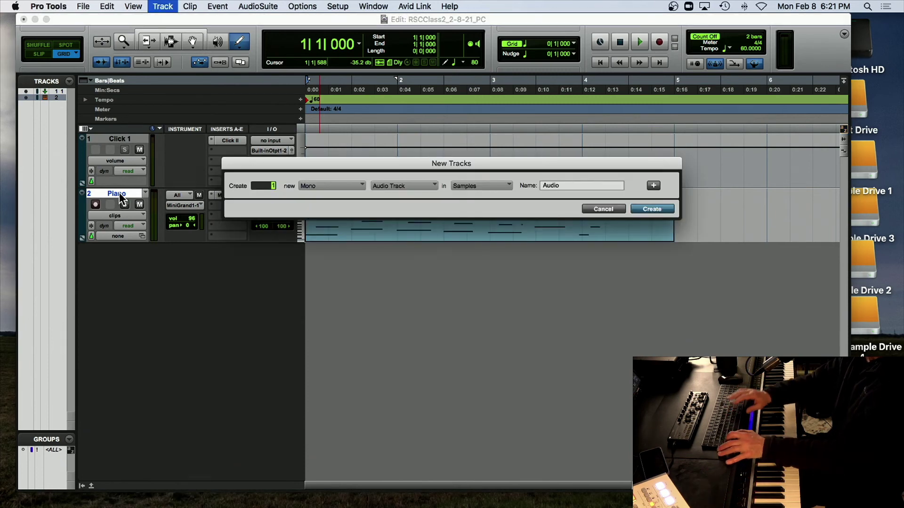
left_click(340, 185)
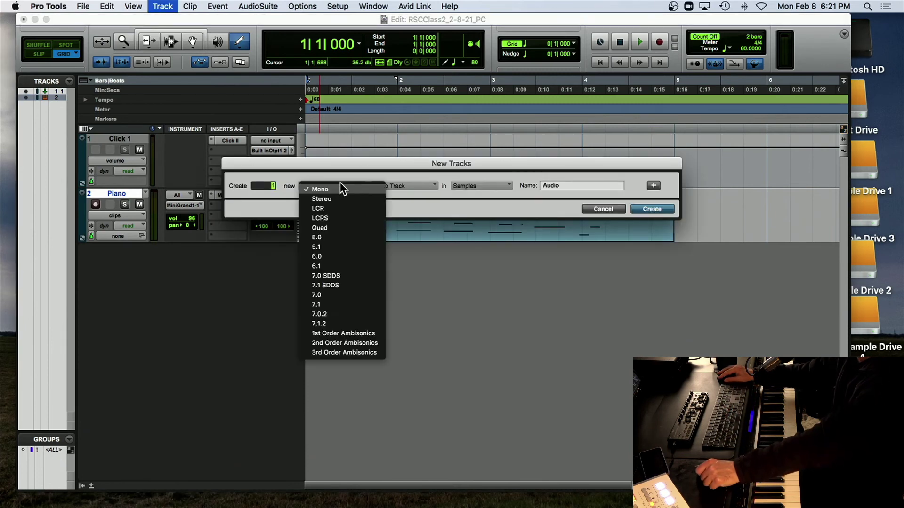
left_click(337, 199)
left_click(399, 185)
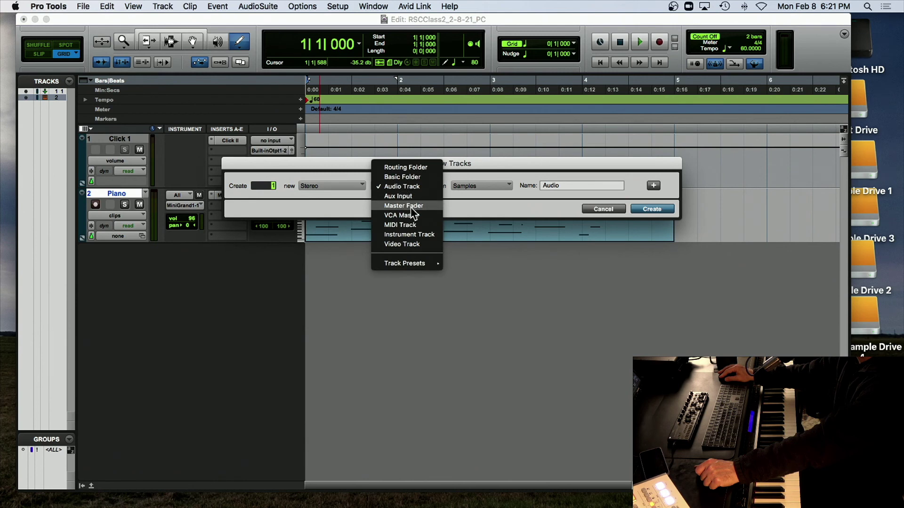
left_click(409, 234)
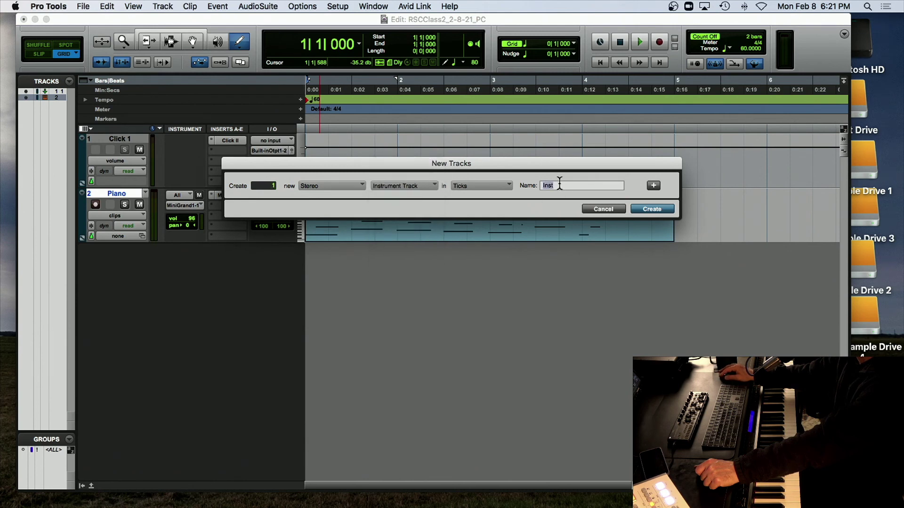
type("BAss")
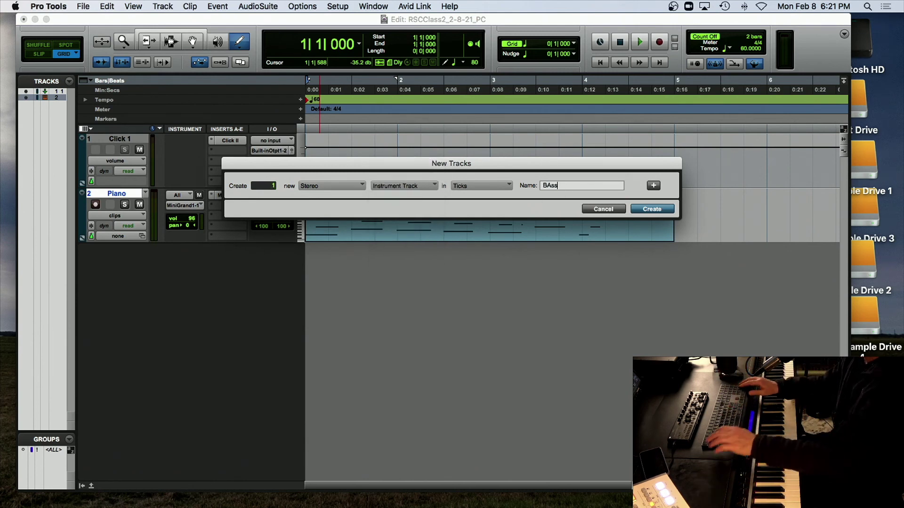
key("BackSpace")
key("BackSpace")
key("BackSpace")
type("as")
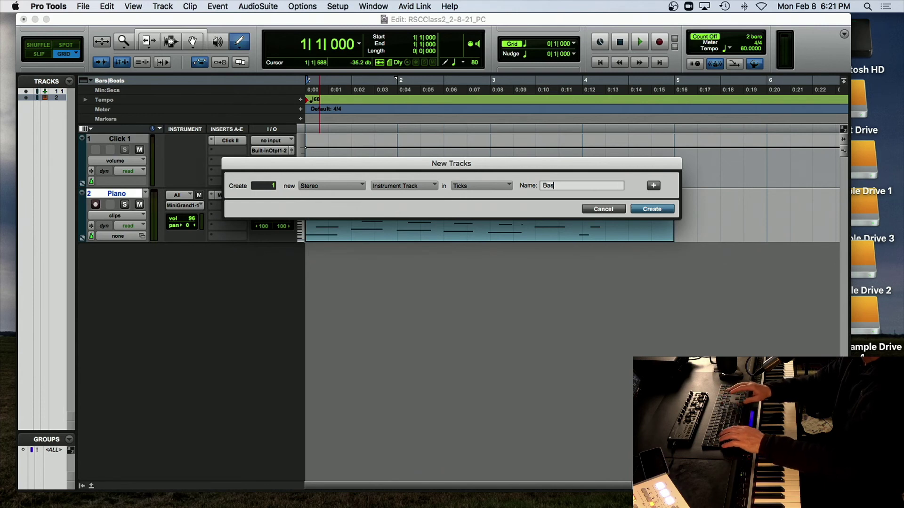
type("s")
key("Return")
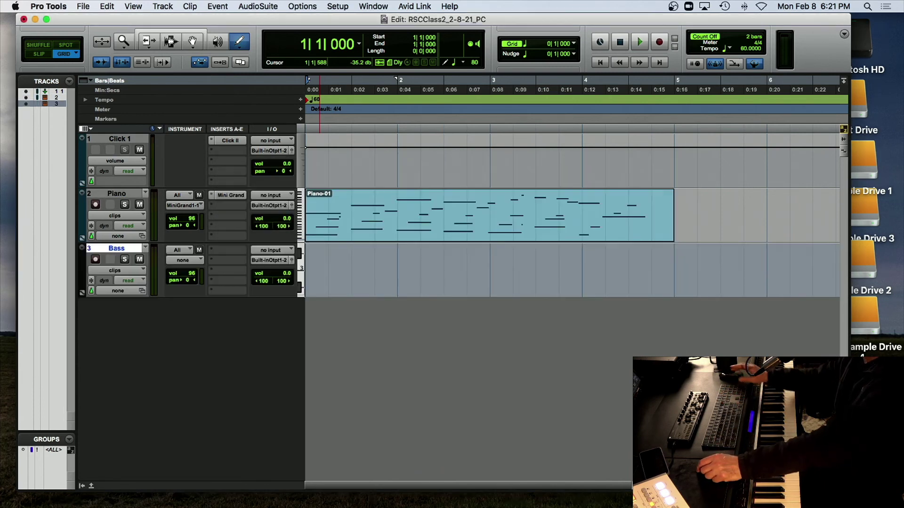
Insert the stereo Xpand!2 multichannel instrument in the Bass track's first insert slot.
left_click(114, 245)
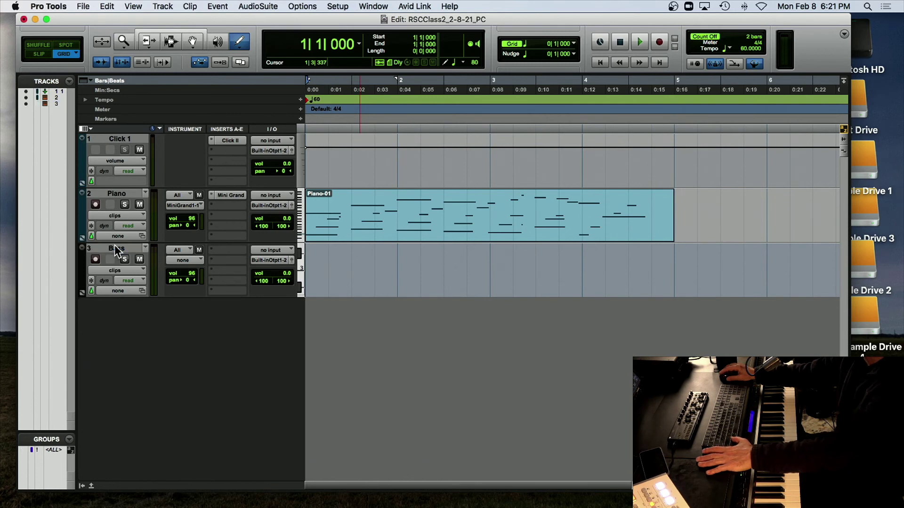
left_click(219, 251)
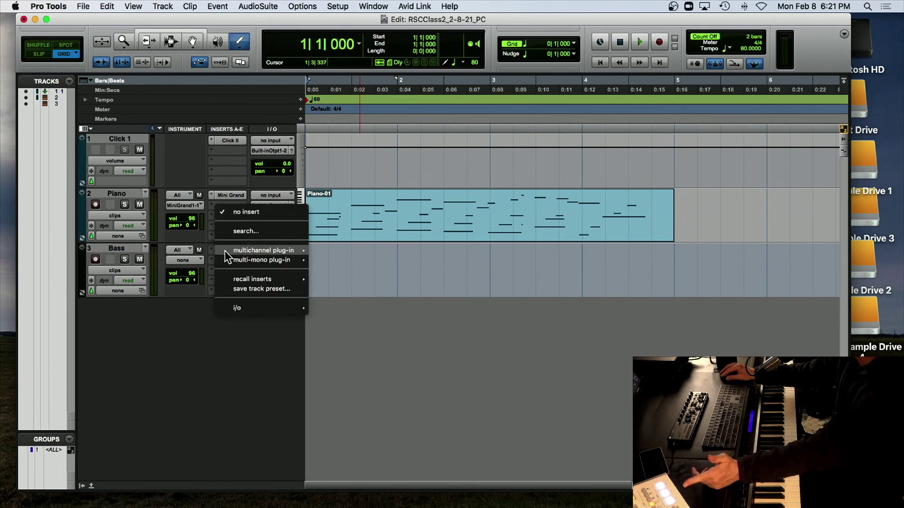
mouse_move(222, 250)
mouse_move(386, 107)
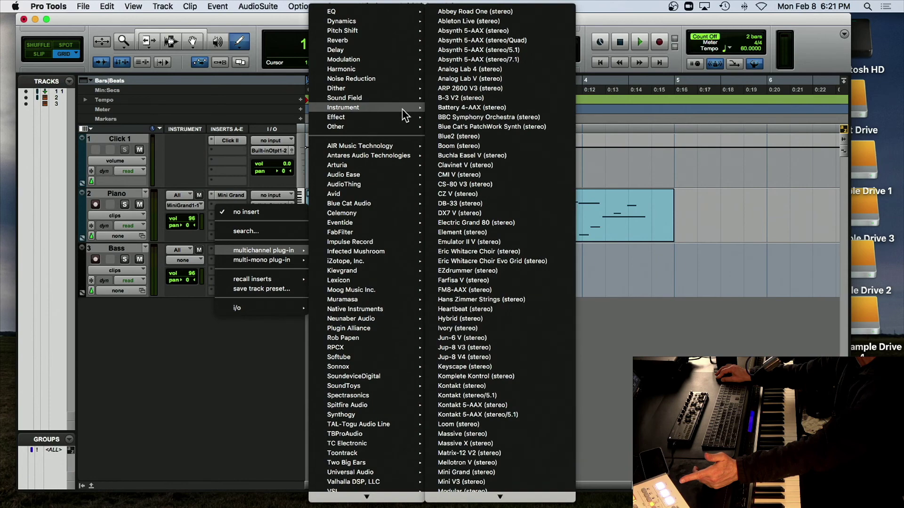
mouse_move(474, 499)
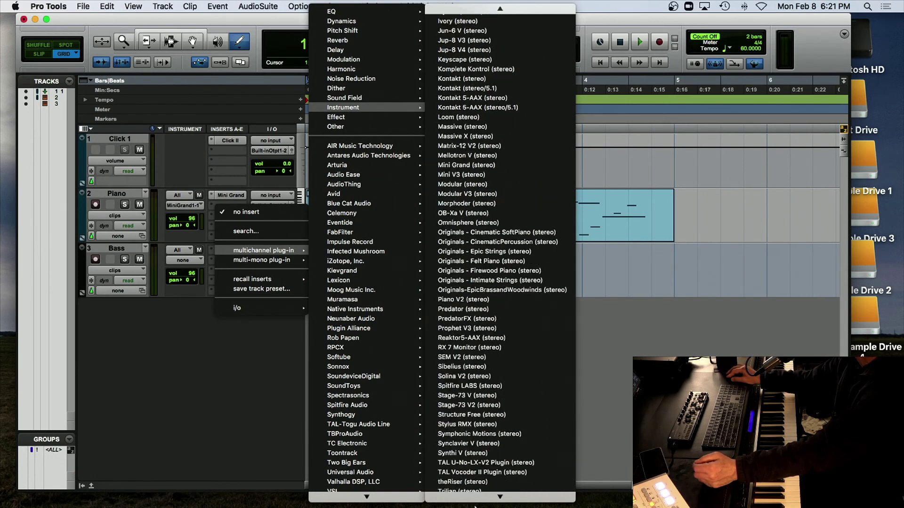
left_click(476, 504)
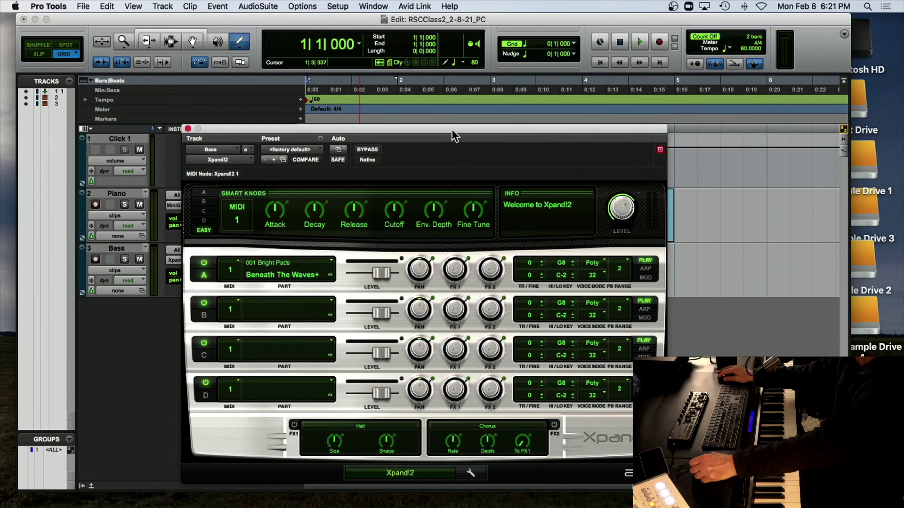
Load the 06 Full Finger Bass preset from the 25 Basses category into the Bass track's Xpand!2 and close its window.
left_click_drag(450, 132, 484, 70)
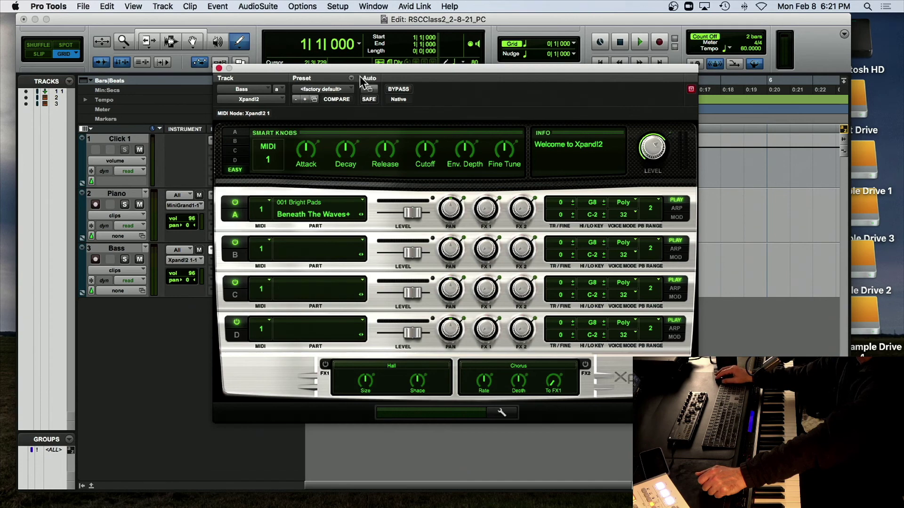
left_click(335, 88)
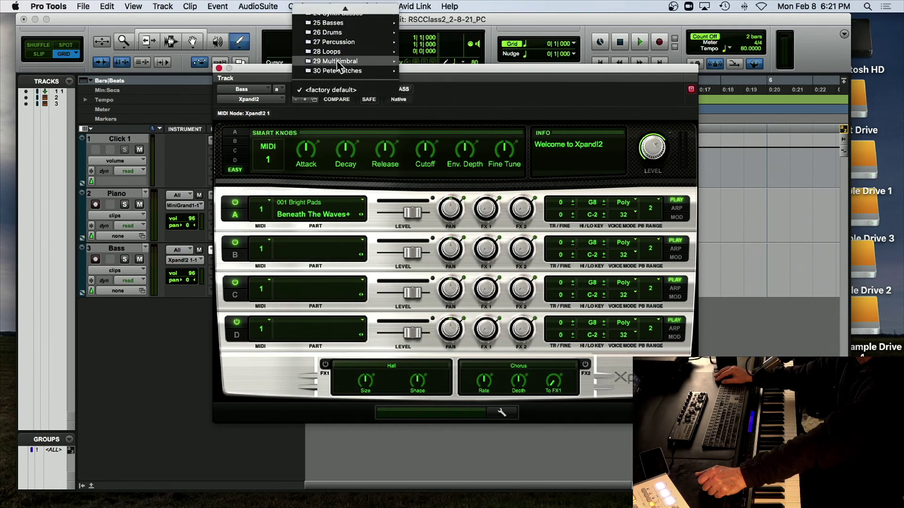
mouse_move(338, 25)
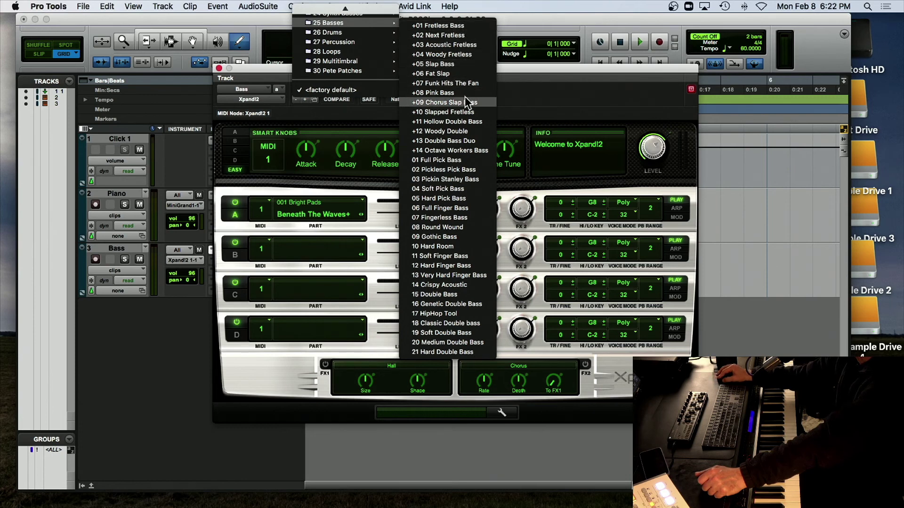
left_click(461, 212)
left_click(329, 89)
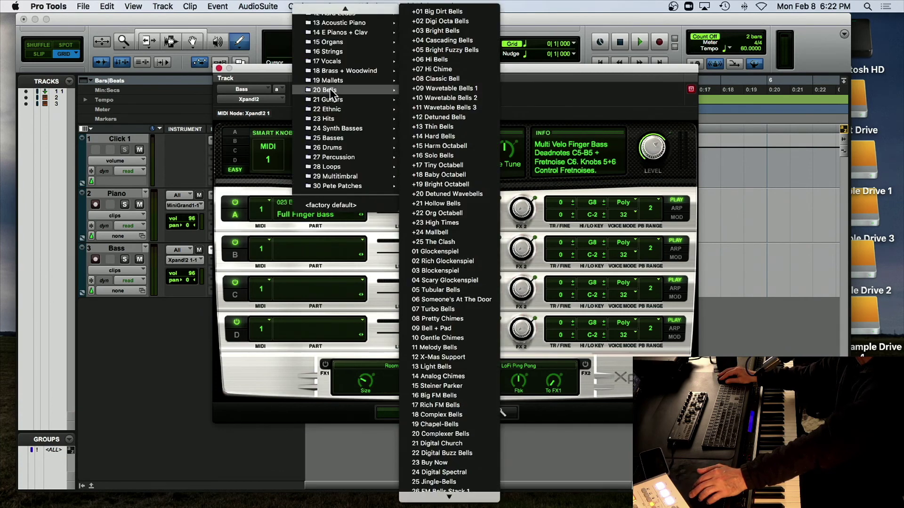
key("Escape")
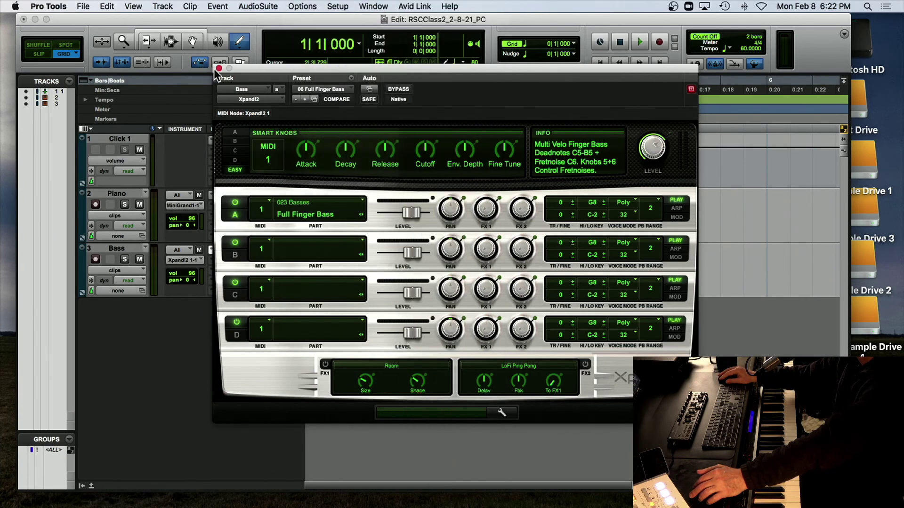
left_click(219, 69)
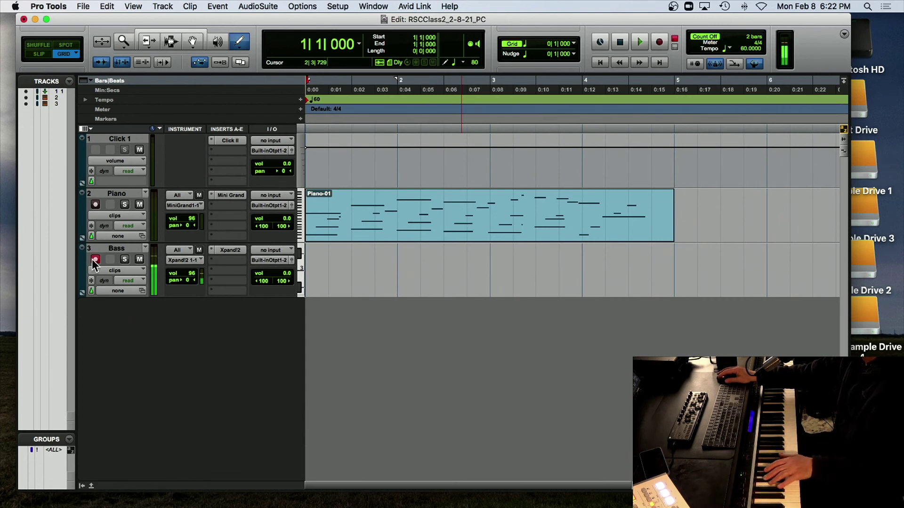
Record-arm the Bass track and play the session from bar 1 to rehearse the bass part against the piano.
left_click(95, 260)
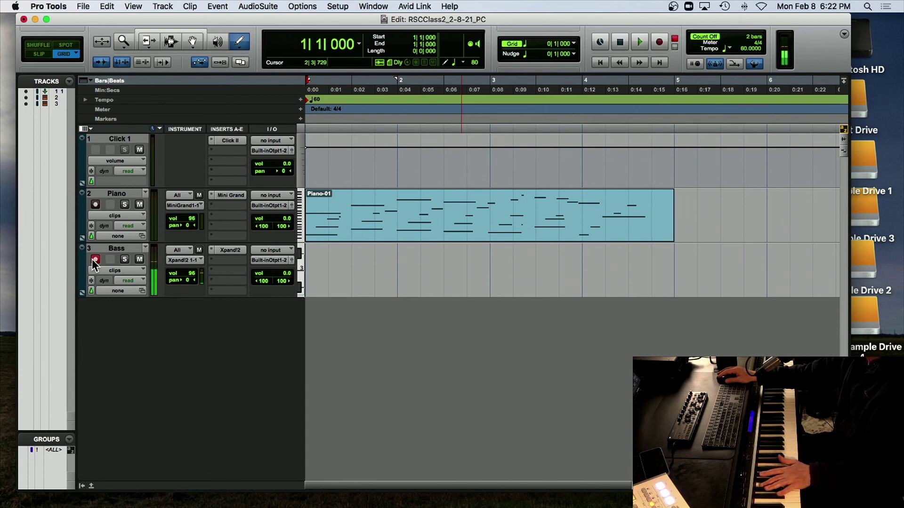
left_click(95, 259)
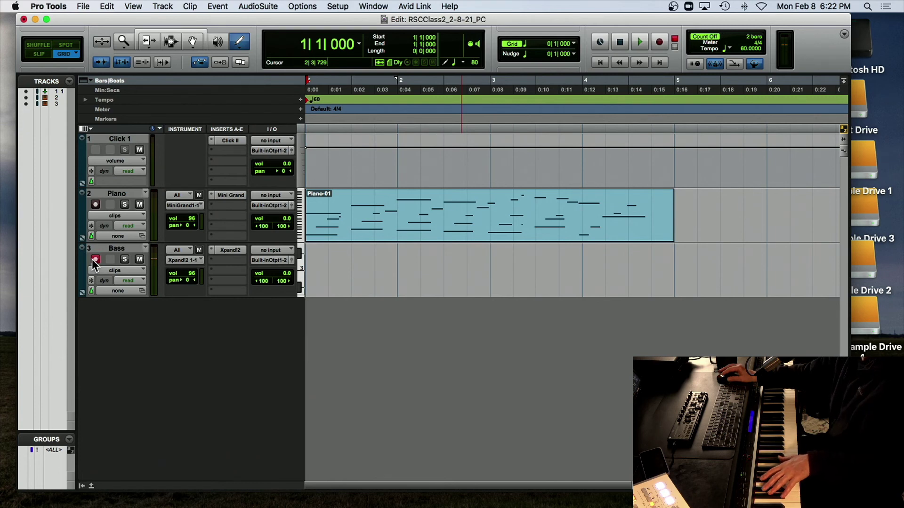
key("space")
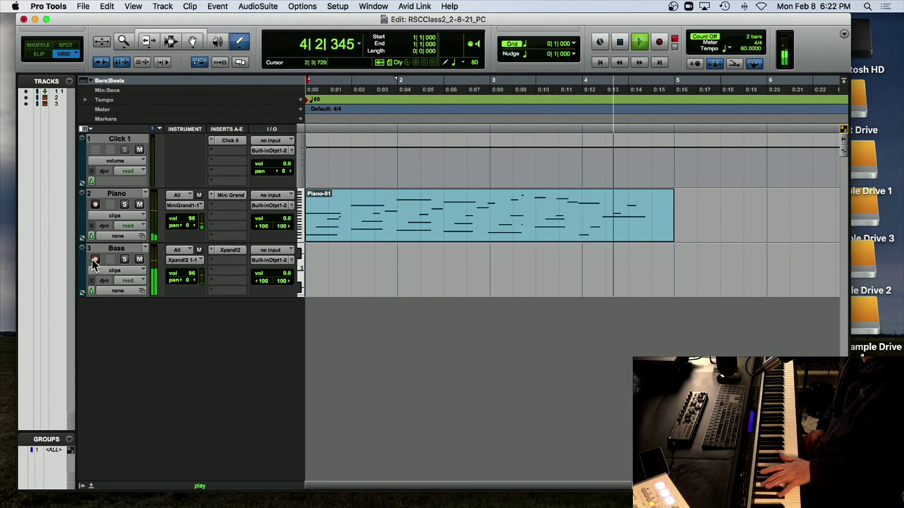
key("space")
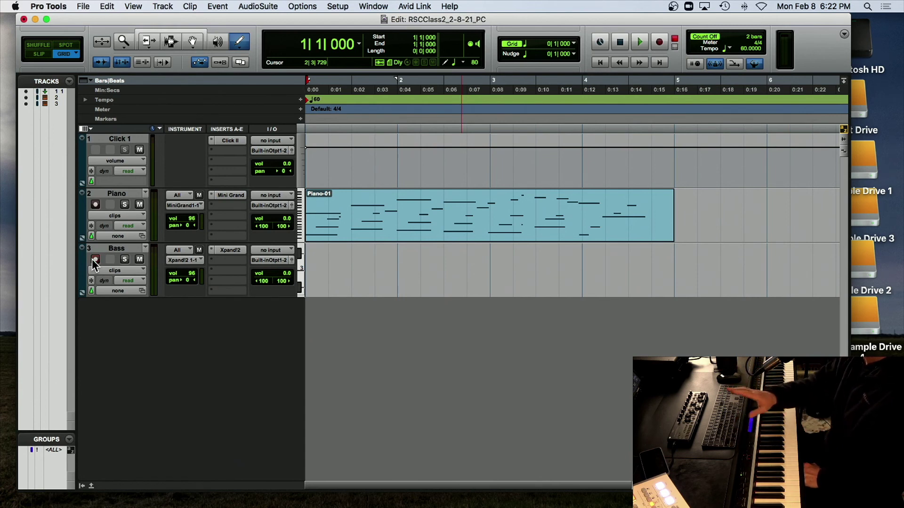
Try recording a bass take on the armed Bass track from bar 1, and undo the take.
left_click(94, 259)
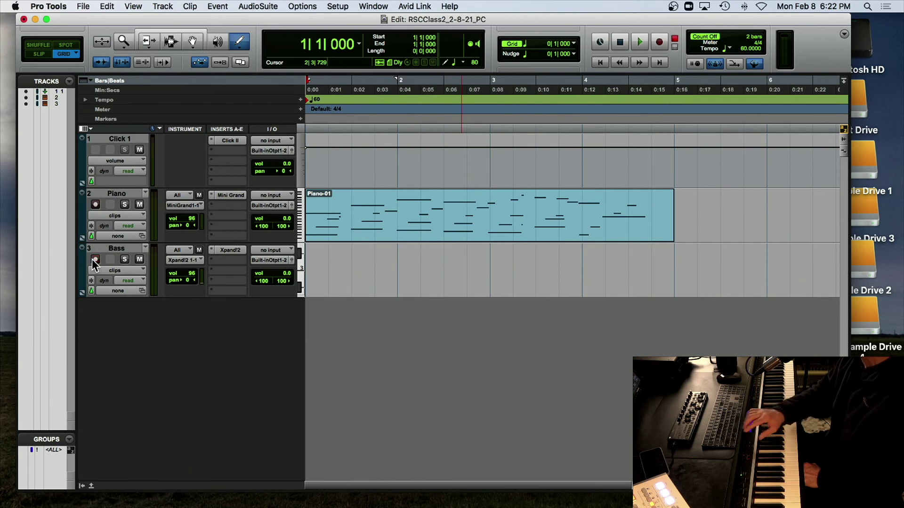
key("super+space")
key("space")
key("super+space")
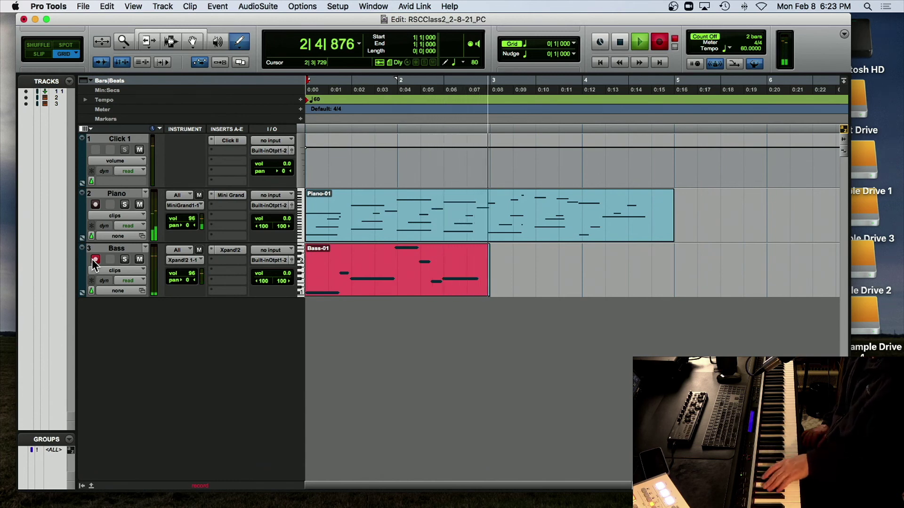
key("space")
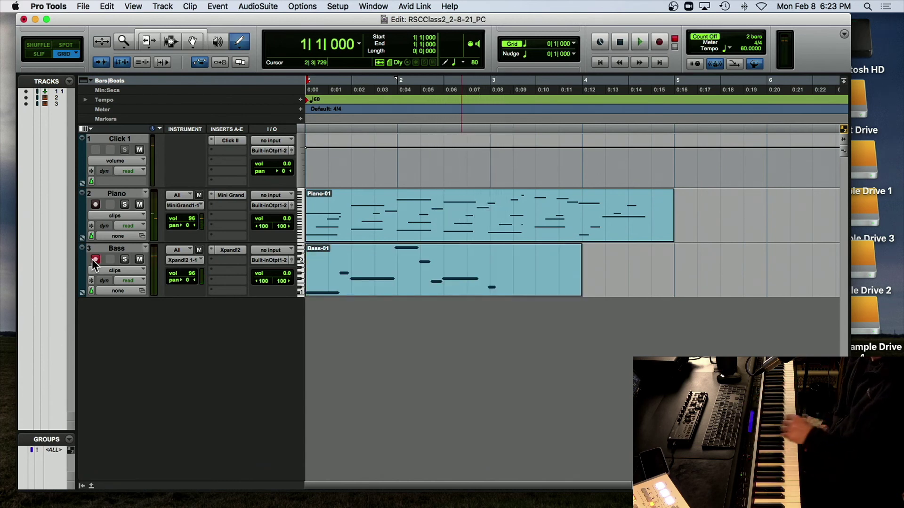
key("super+z")
Record the bass line on the Bass track from bar 1, resuming at bar 3 to cover through the end of bar 4.
key("super+space")
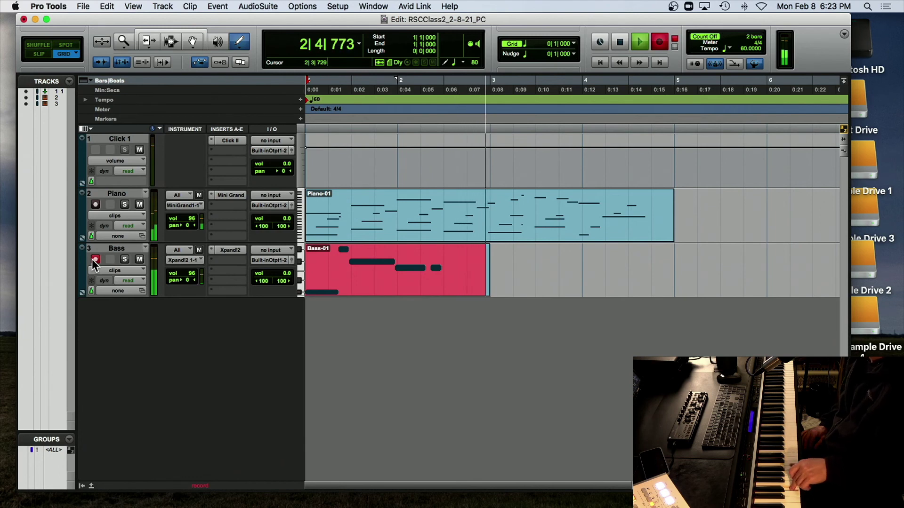
key("space")
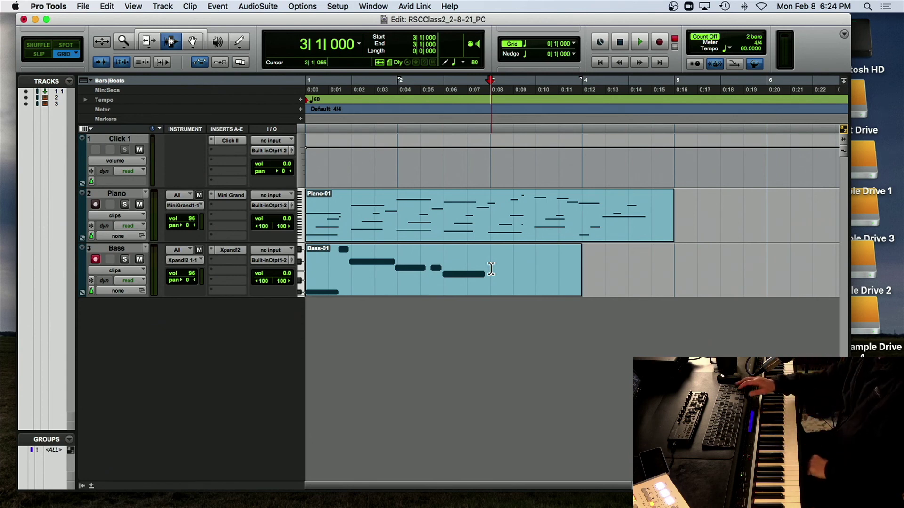
key("super+space")
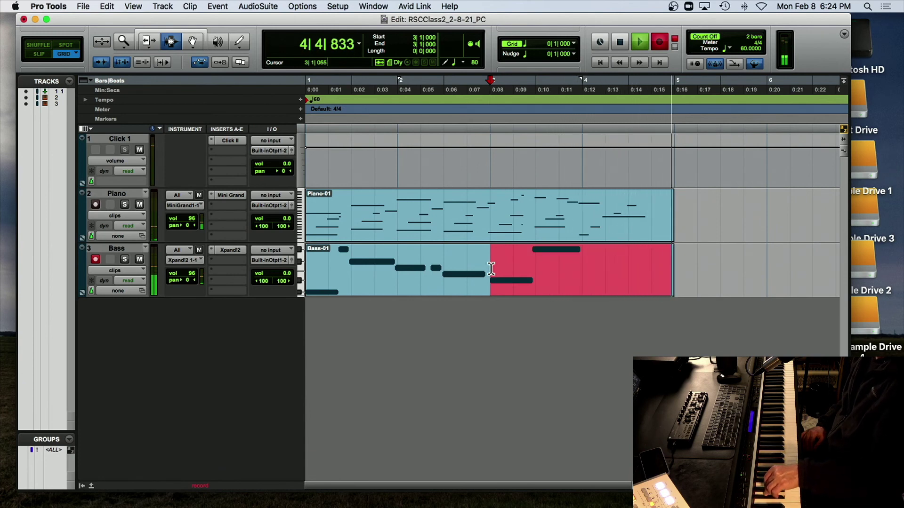
key("space")
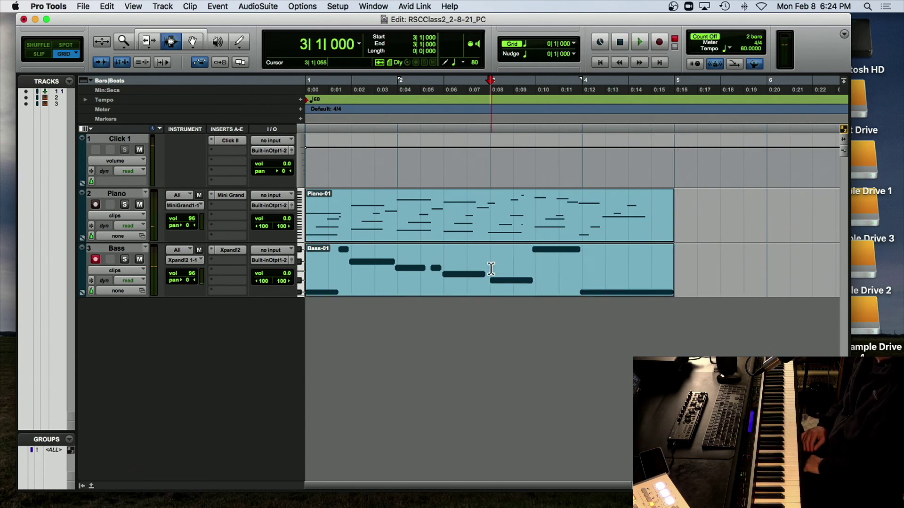